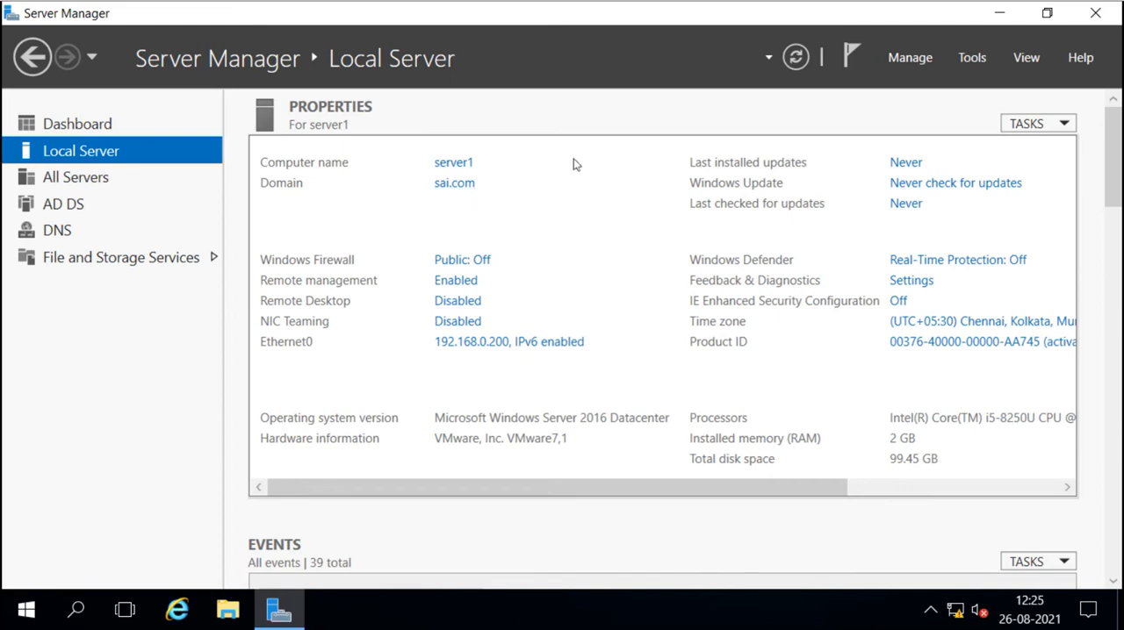
# Open Active Directory Domains and Trusts and browse the sai.com, new.sai.com and tech.com domains in the tree.
pyautogui.click(971, 58)
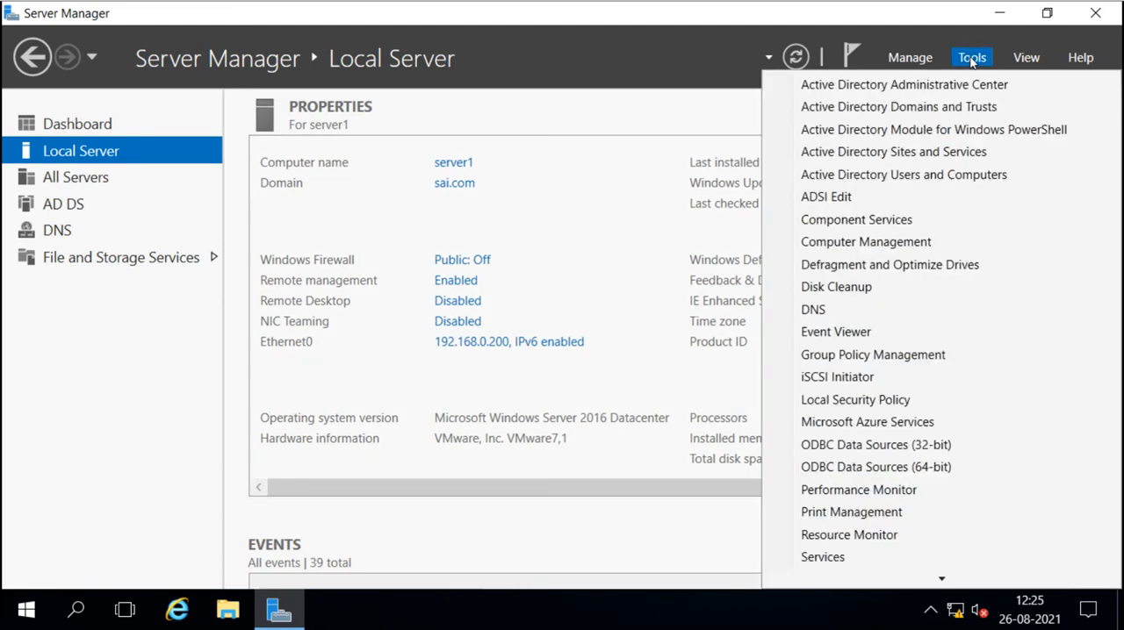
pyautogui.click(921, 114)
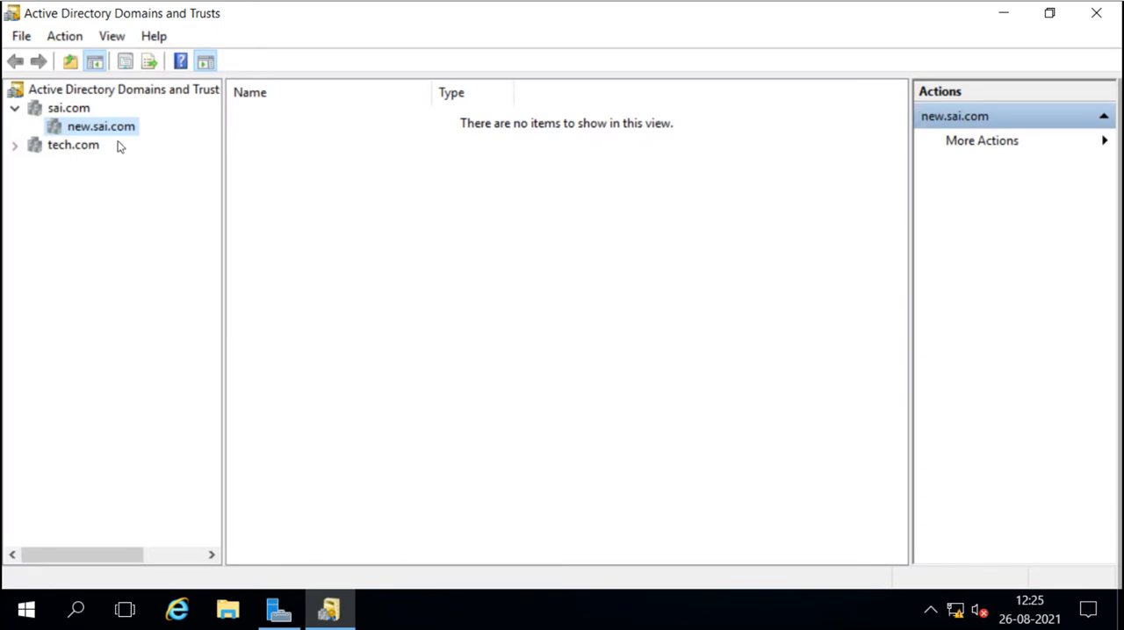
pyautogui.click(140, 90)
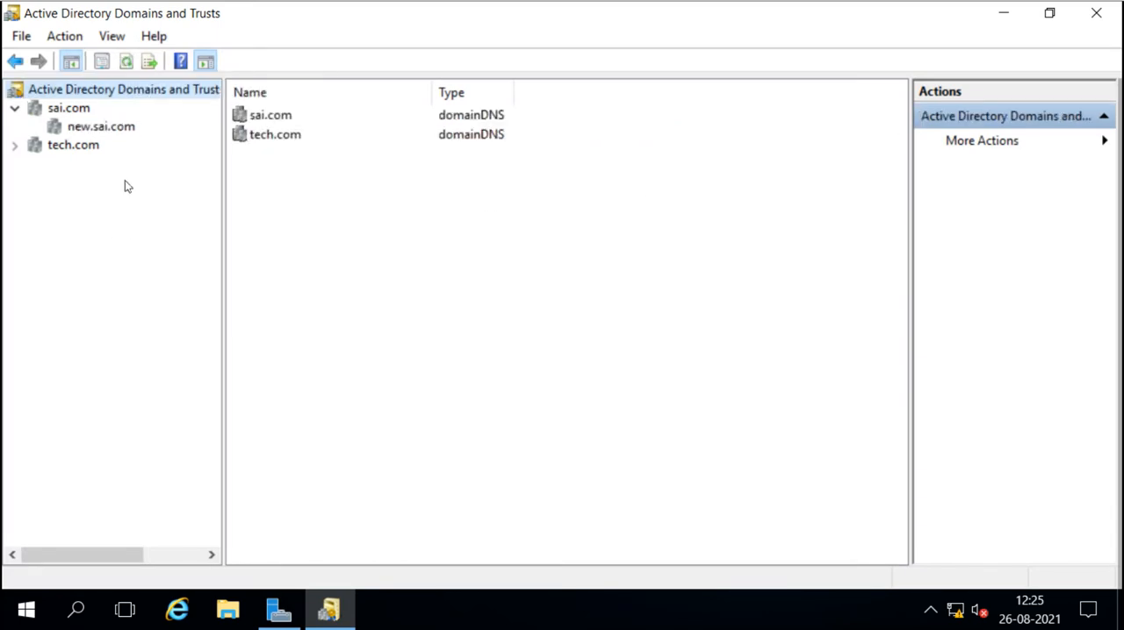
pyautogui.click(53, 113)
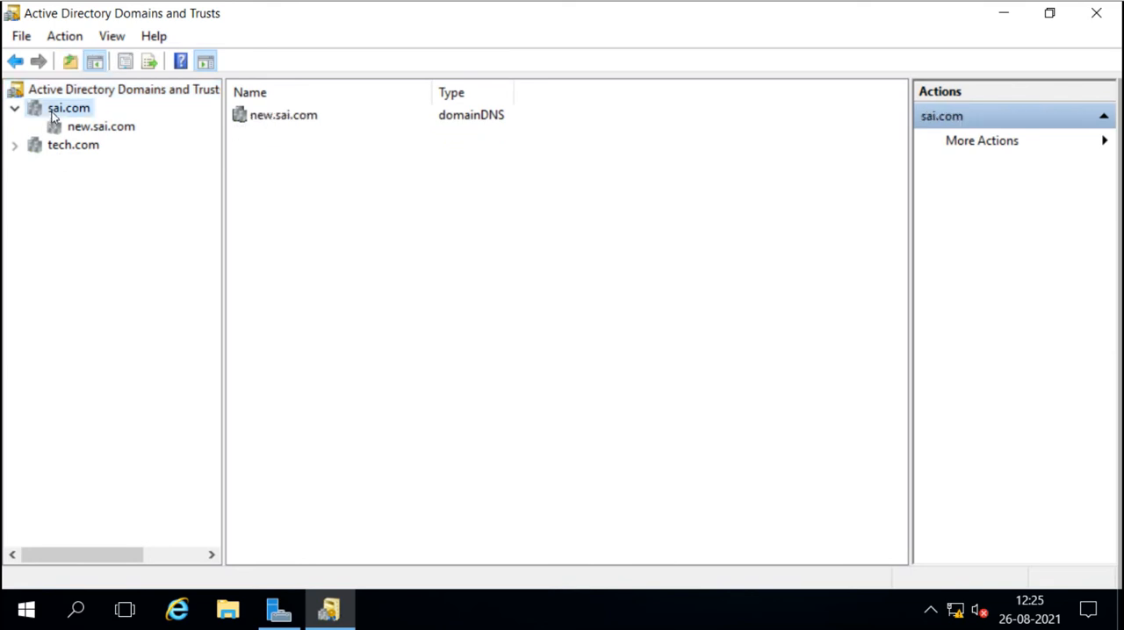
pyautogui.click(77, 129)
pyautogui.click(54, 109)
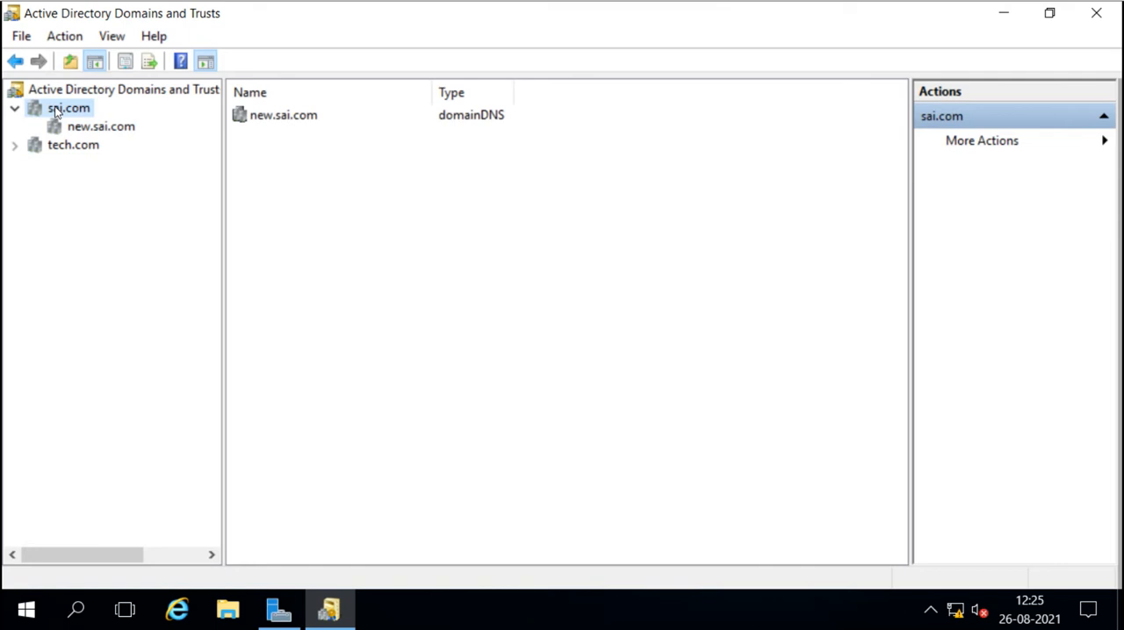
pyautogui.click(42, 151)
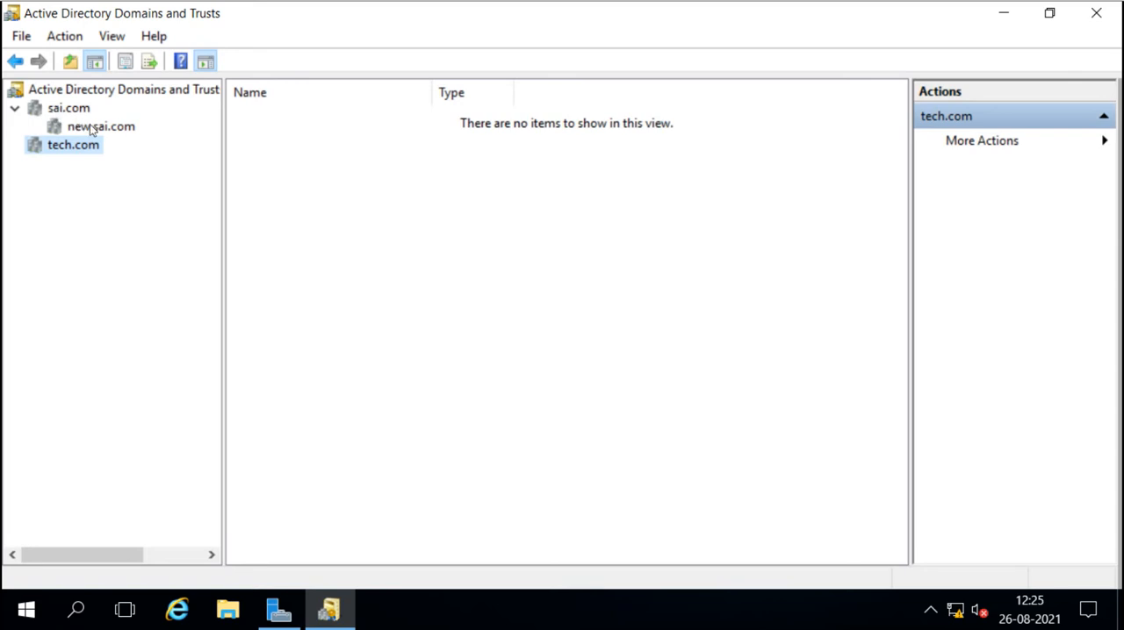
# Open the sai.com domain properties, examine its outgoing and incoming trusts with new.sai.com and tech.com, and close without changes.
pyautogui.rightClick(68, 112)
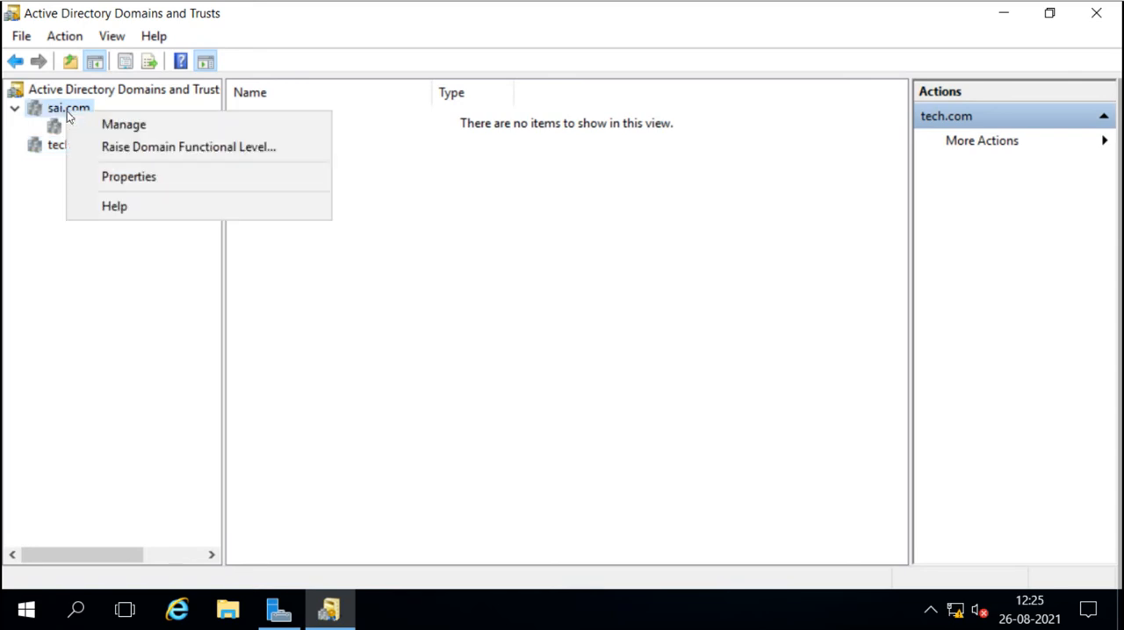
pyautogui.click(118, 176)
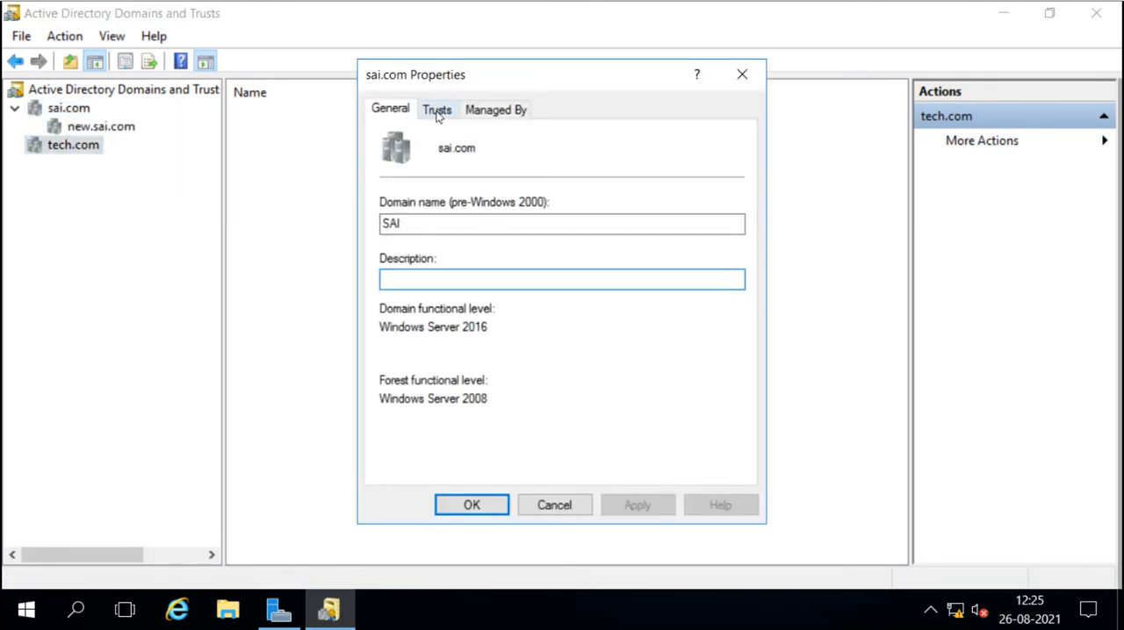
pyautogui.click(437, 112)
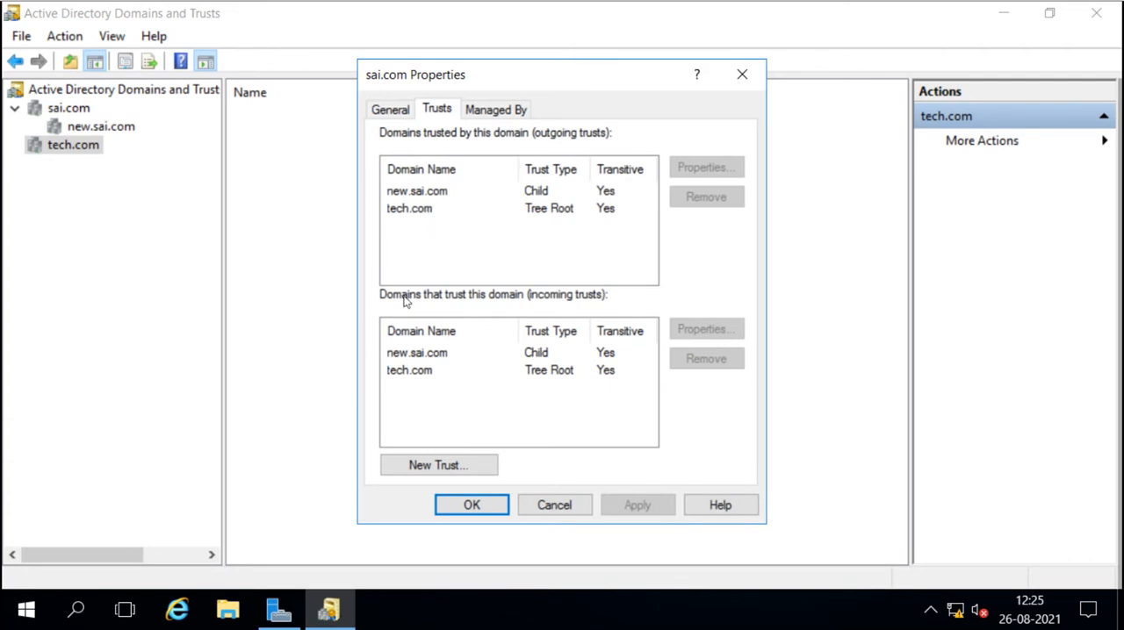
pyautogui.click(412, 195)
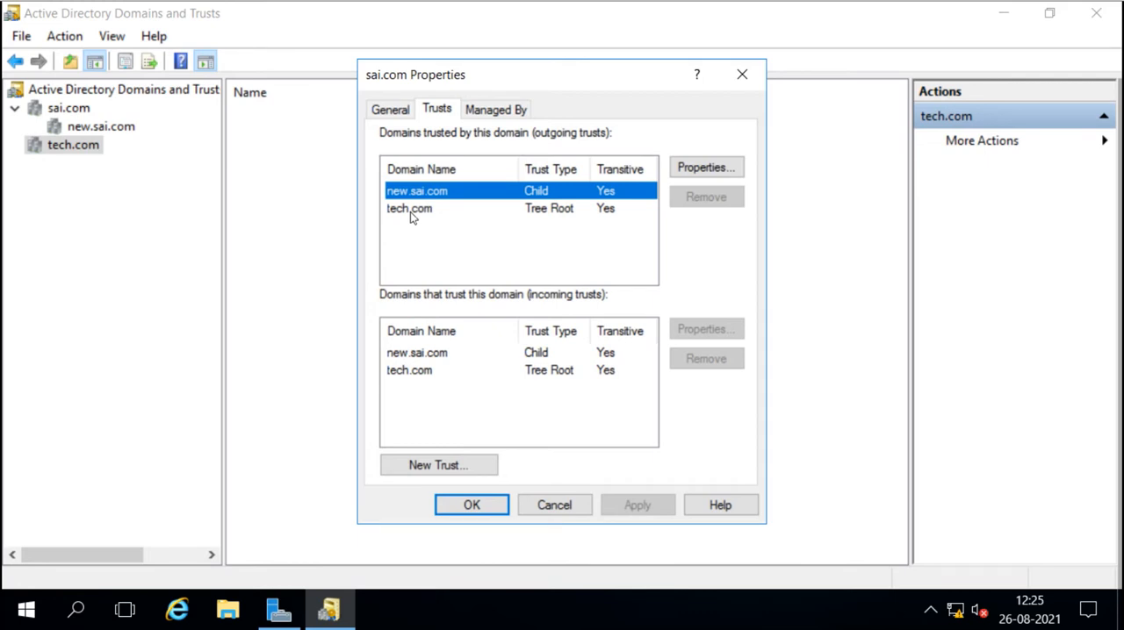
pyautogui.click(410, 210)
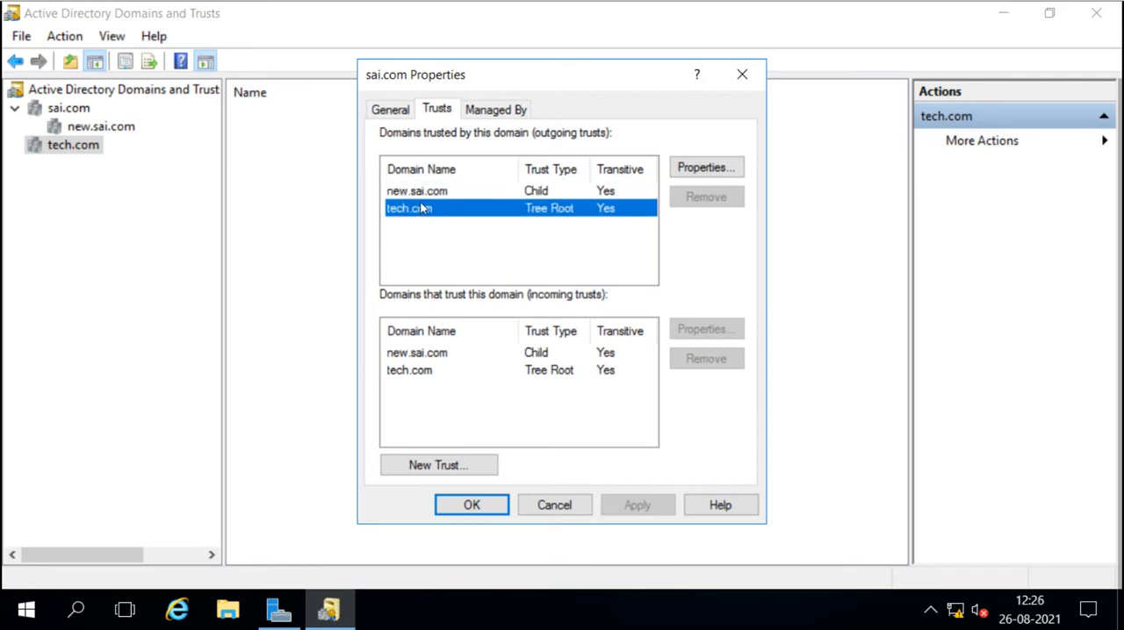
pyautogui.click(430, 199)
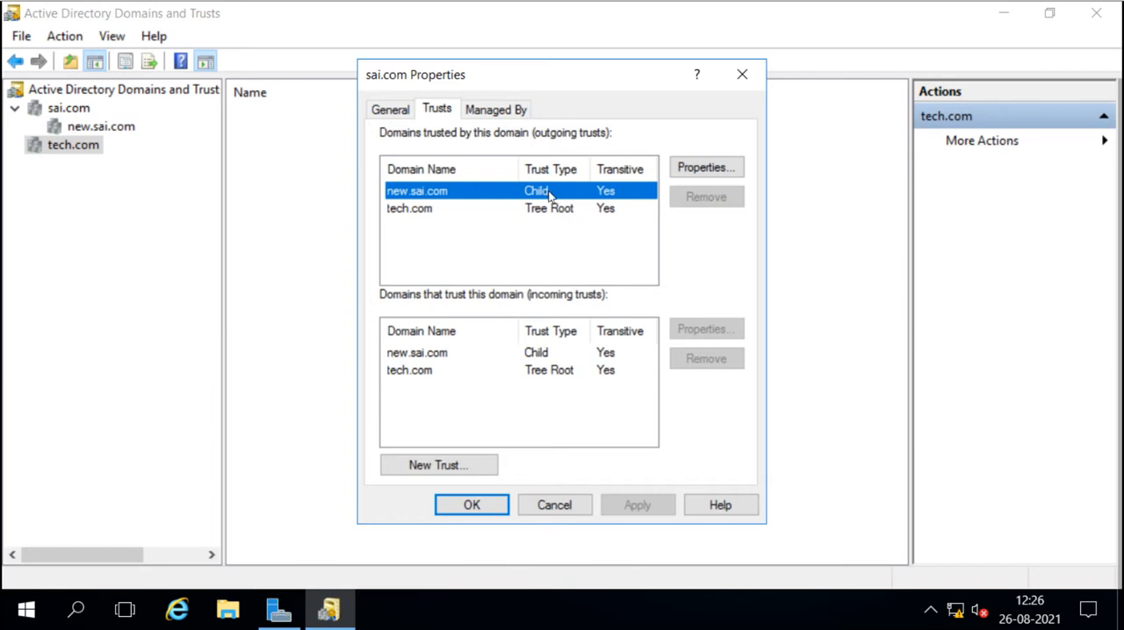
pyautogui.click(424, 209)
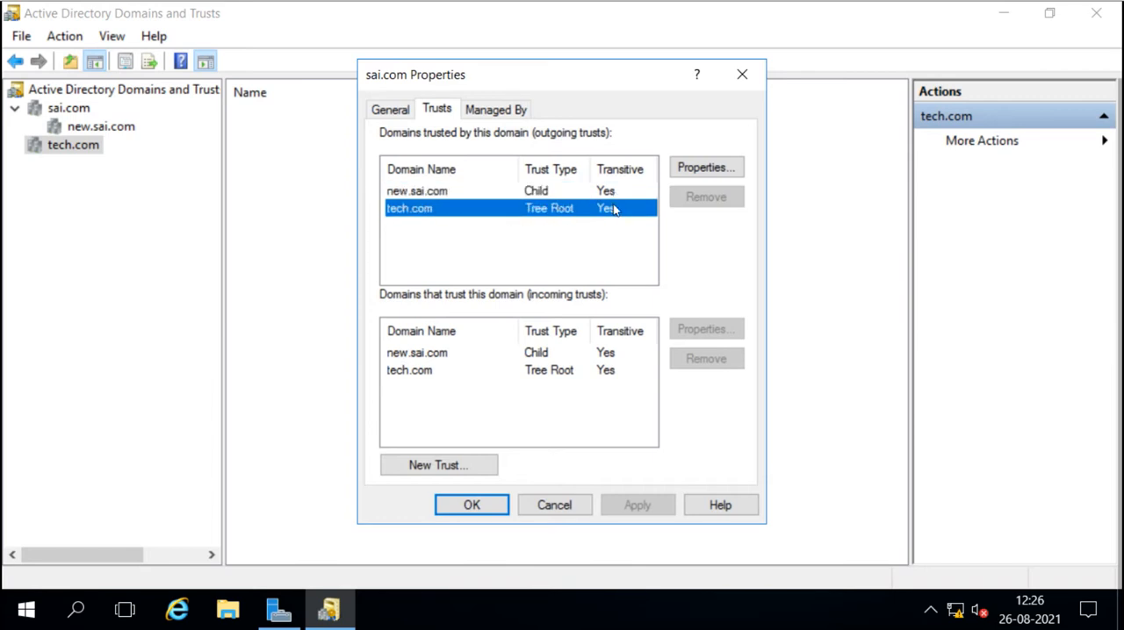
pyautogui.click(416, 356)
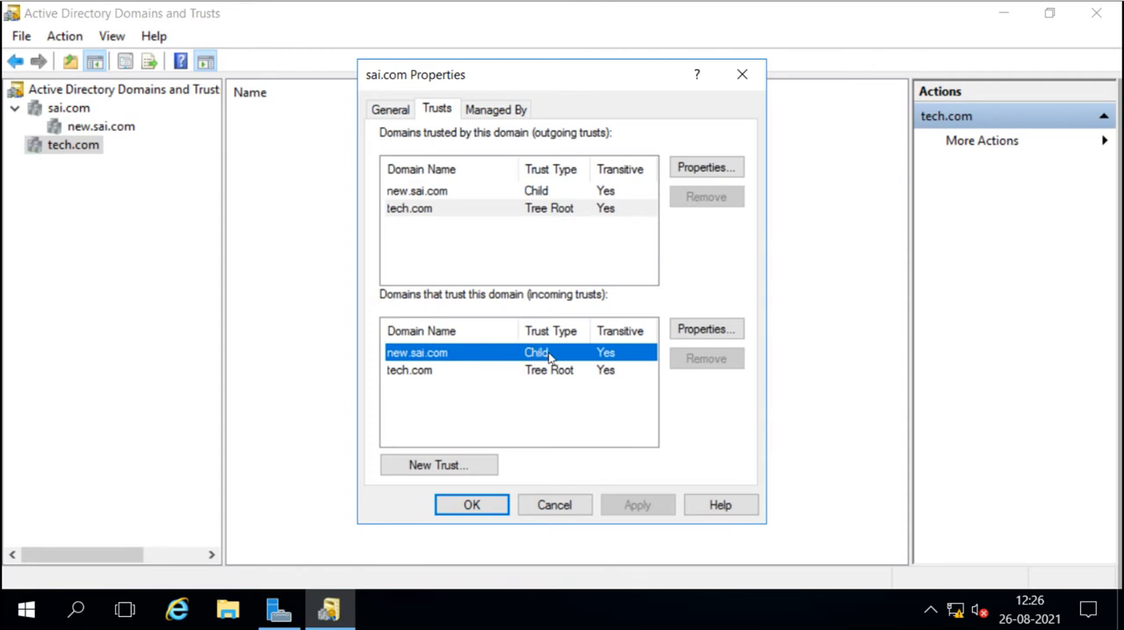
pyautogui.click(418, 378)
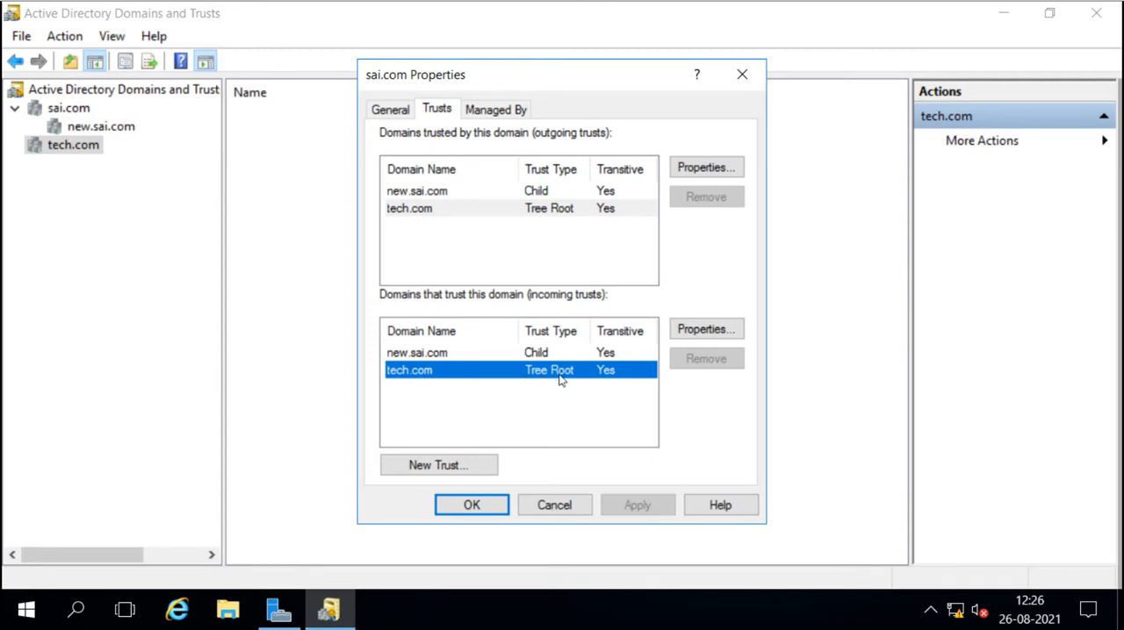
pyautogui.click(550, 506)
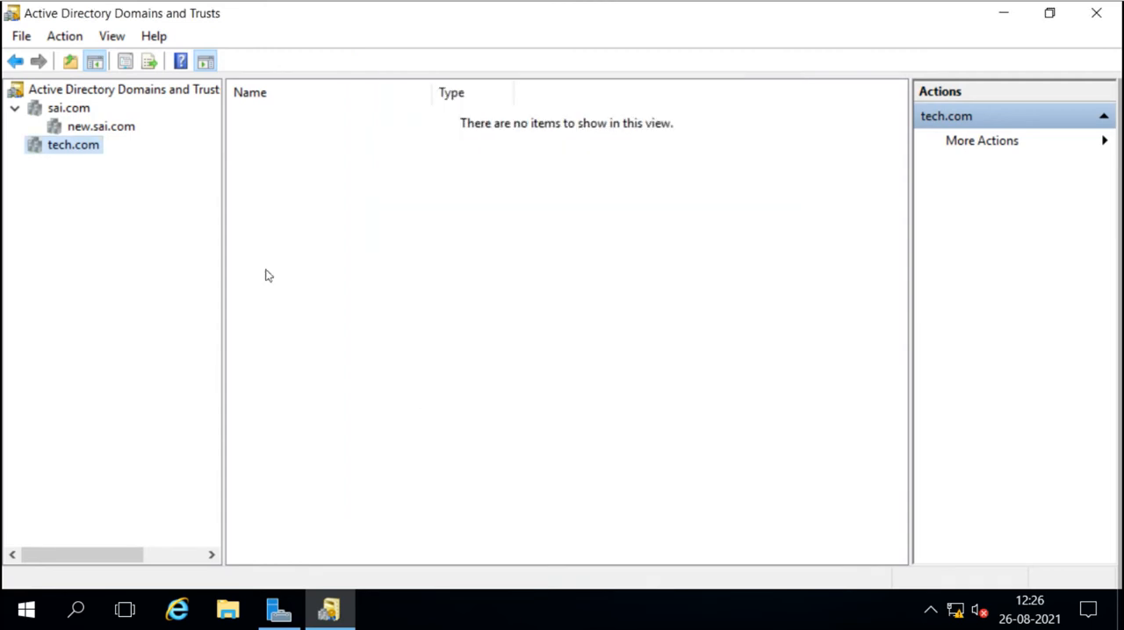
# Open the new.sai.com domain properties, compare its outgoing and incoming trusts with sai.com, and close without changes.
pyautogui.click(81, 127)
pyautogui.rightClick(82, 128)
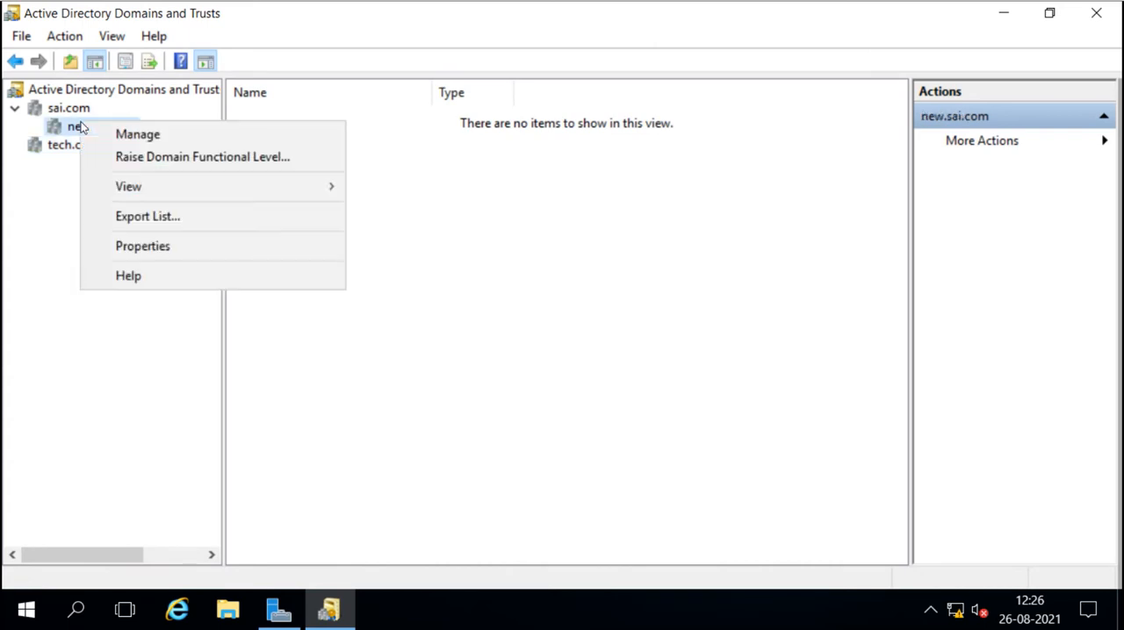
pyautogui.click(141, 250)
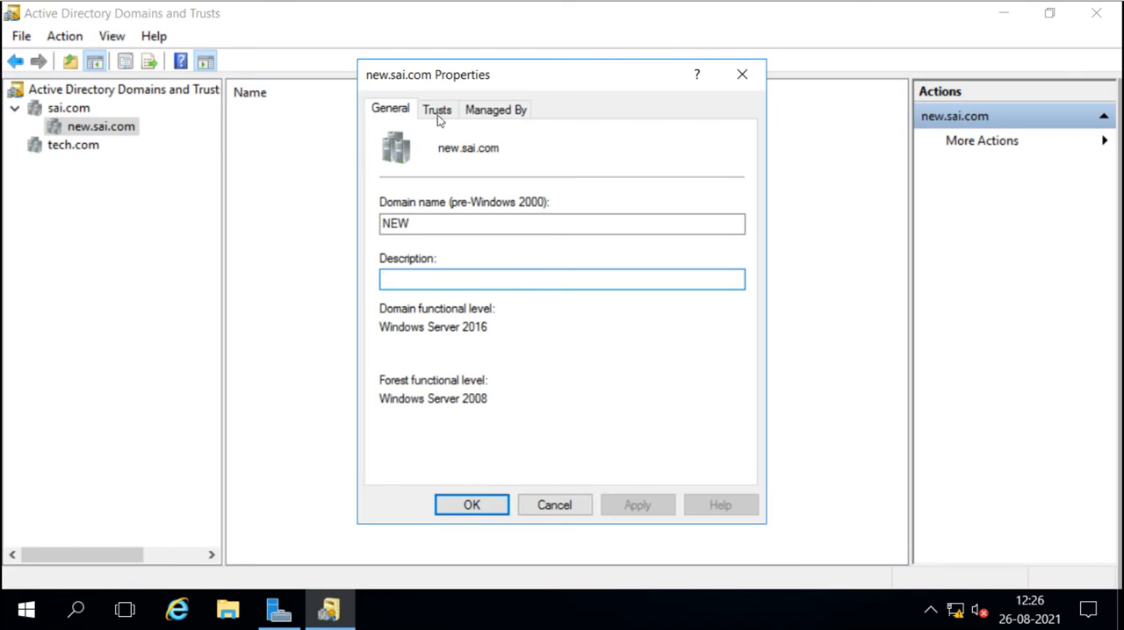
pyautogui.click(437, 116)
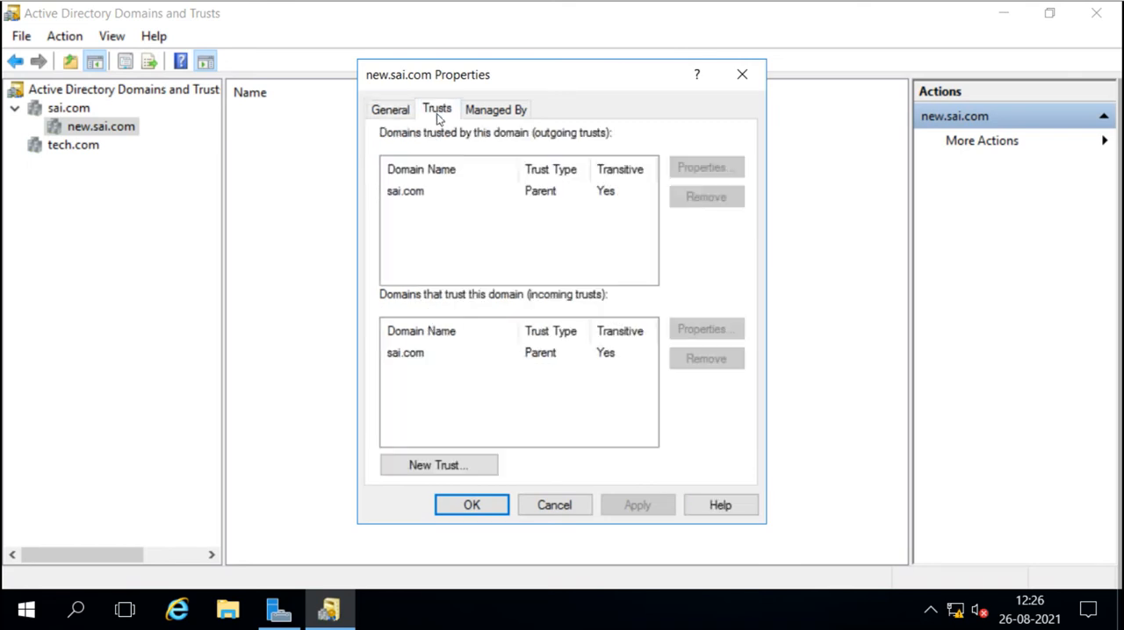
pyautogui.click(408, 200)
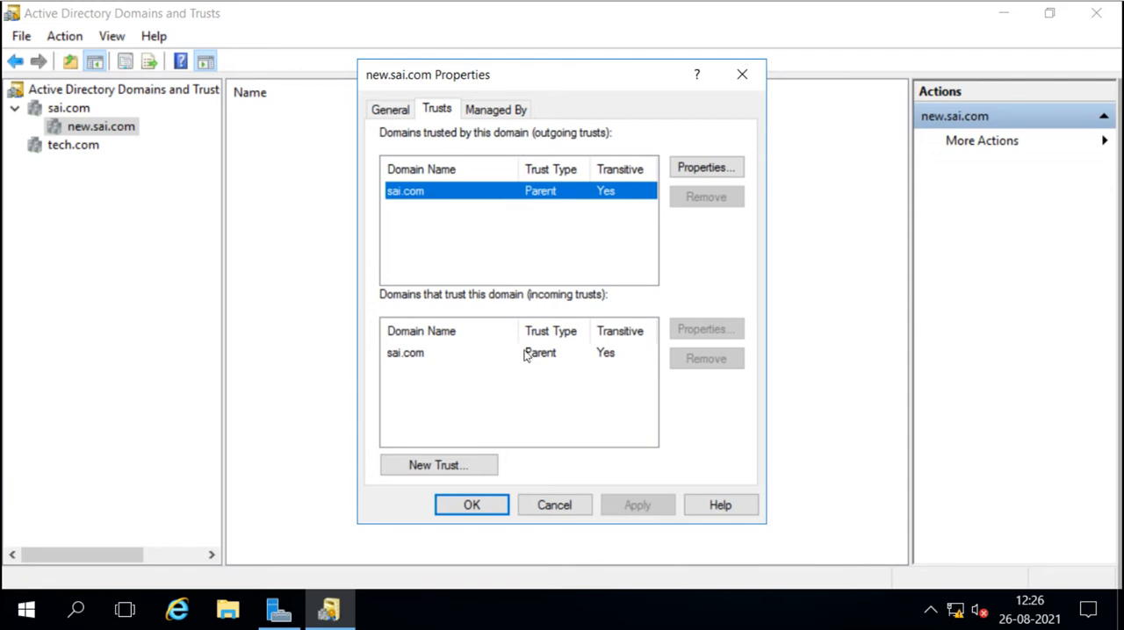
pyautogui.click(410, 359)
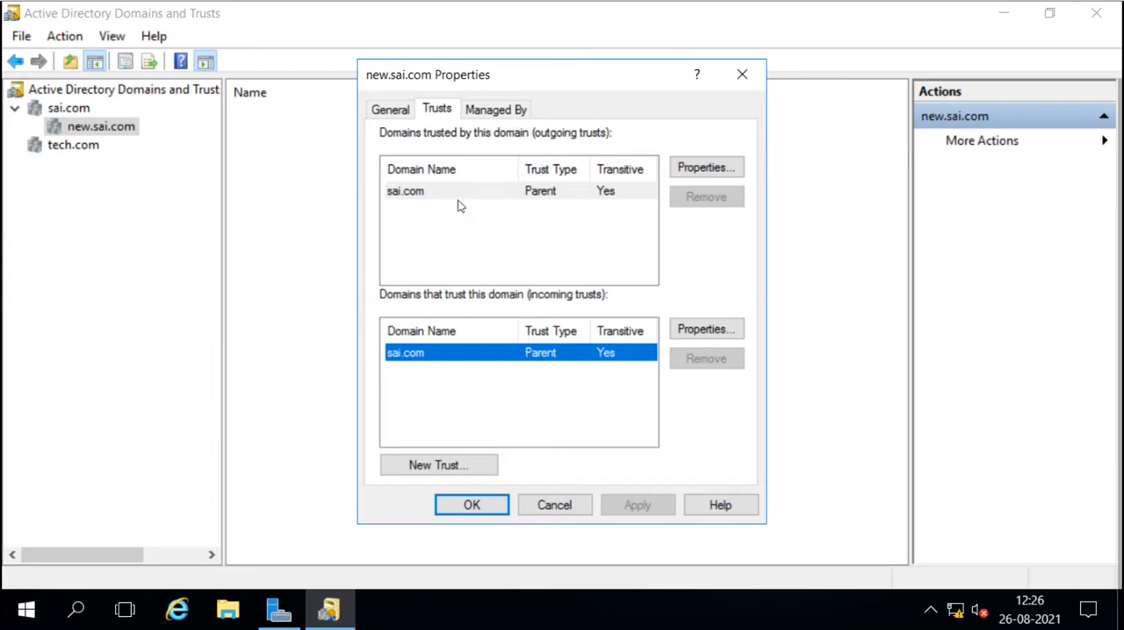
pyautogui.click(423, 195)
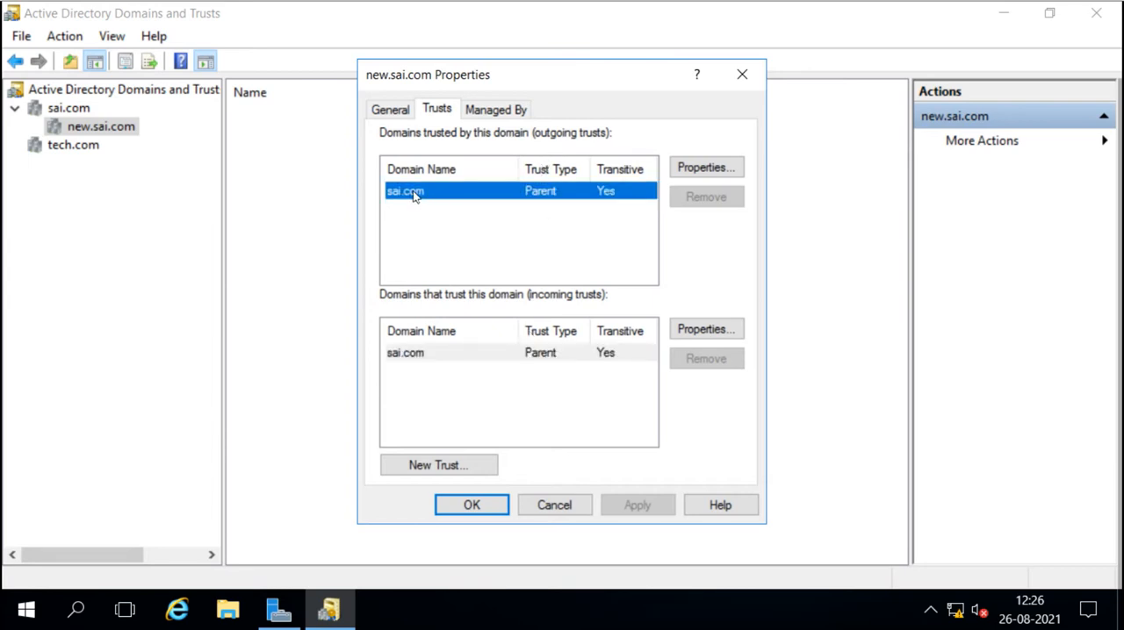
pyautogui.click(474, 379)
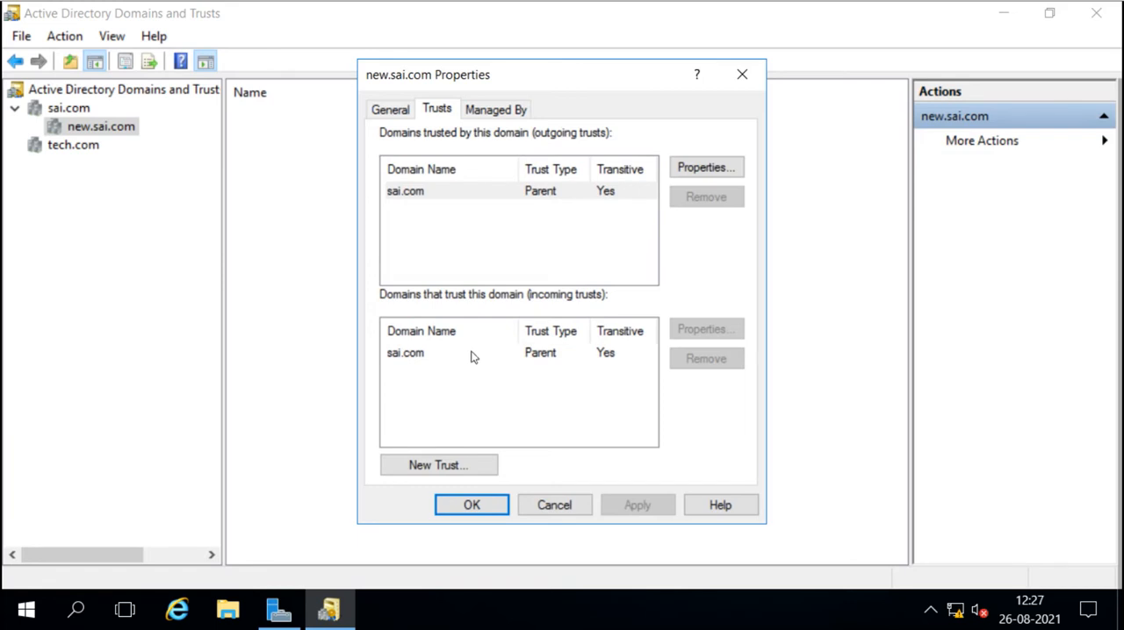
pyautogui.click(471, 356)
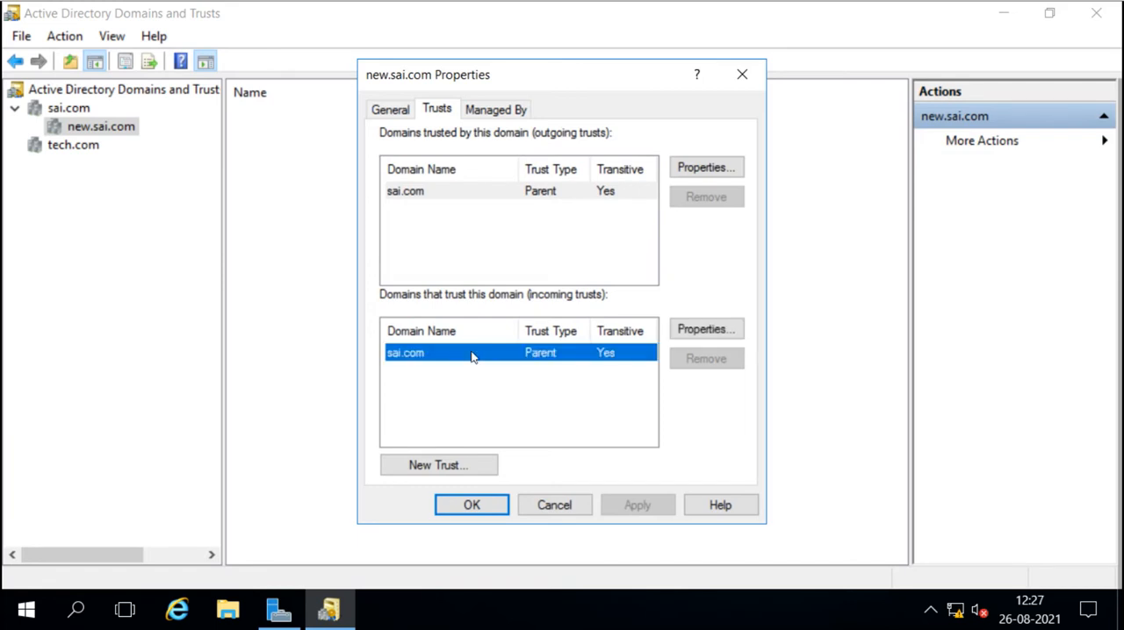
pyautogui.click(465, 195)
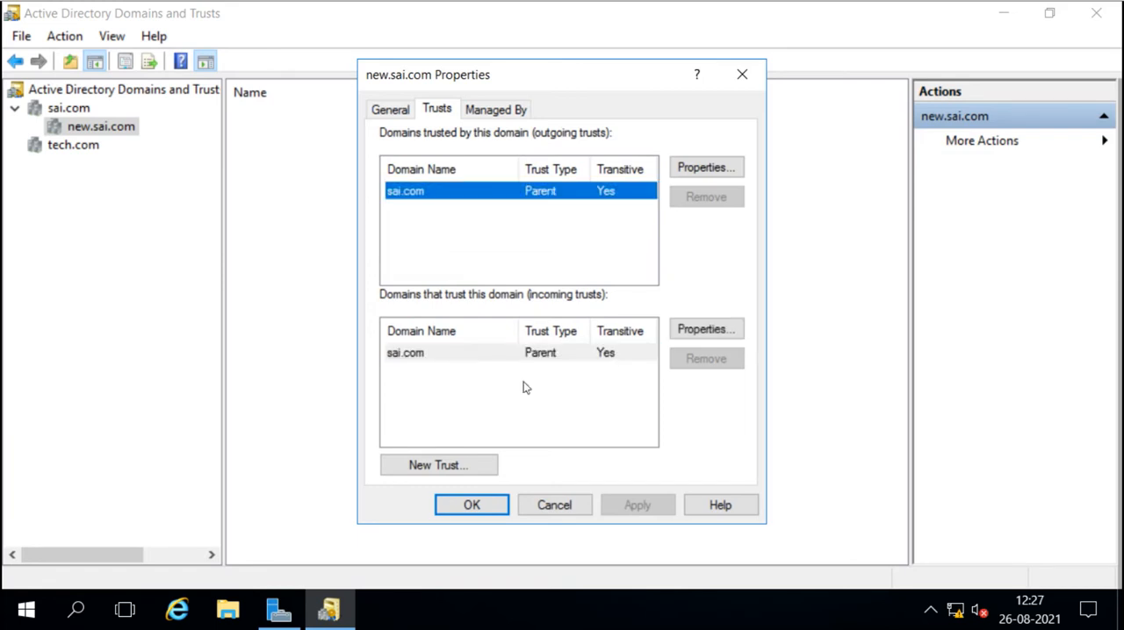
pyautogui.click(554, 506)
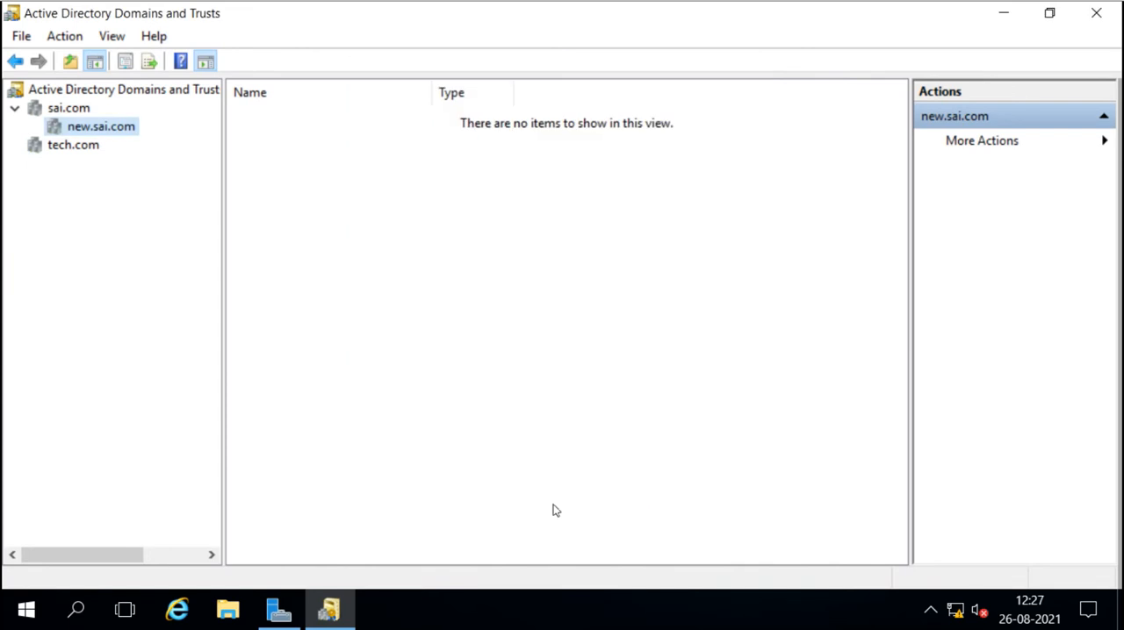
# Open the tech.com domain properties and compare its outgoing and incoming trusts with sai.com.
pyautogui.click(61, 151)
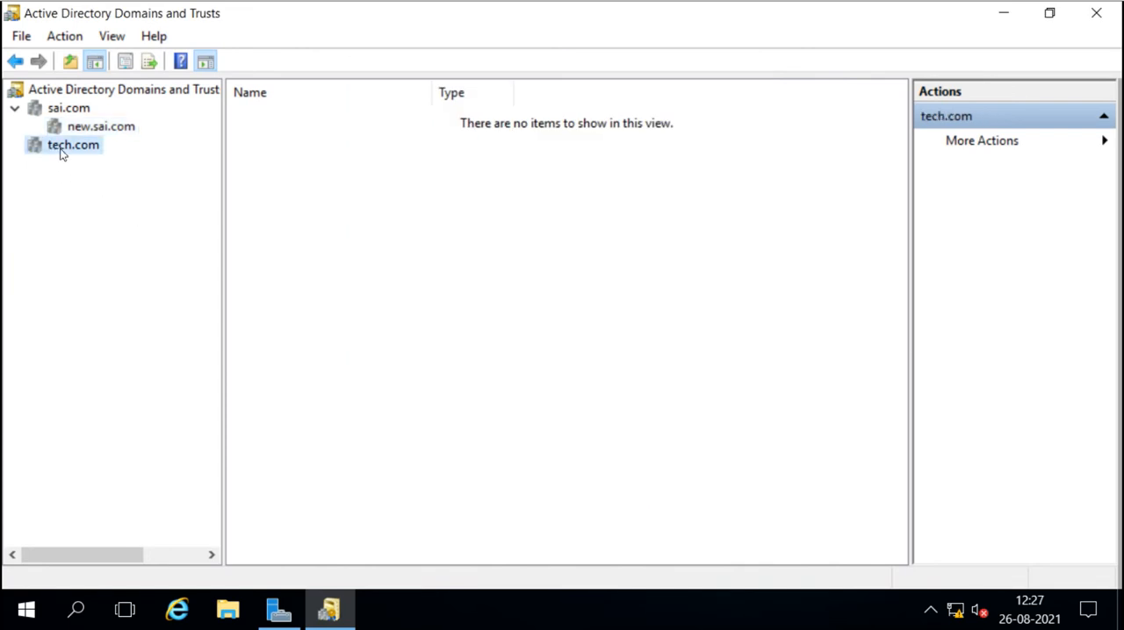
pyautogui.rightClick(61, 153)
pyautogui.click(127, 271)
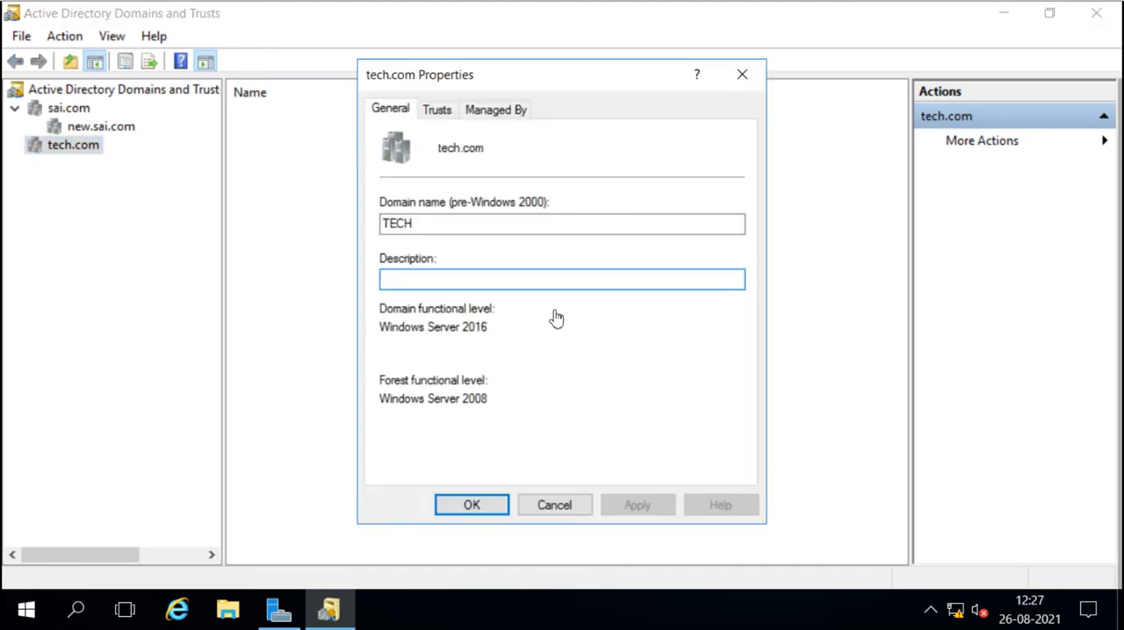
pyautogui.click(439, 109)
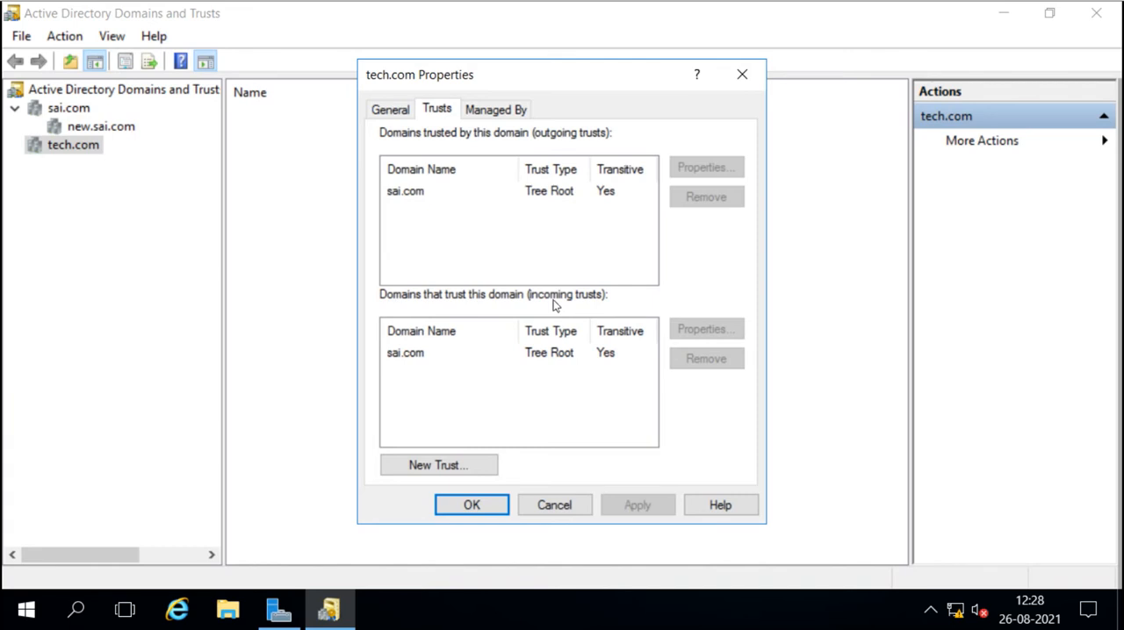
pyautogui.click(403, 198)
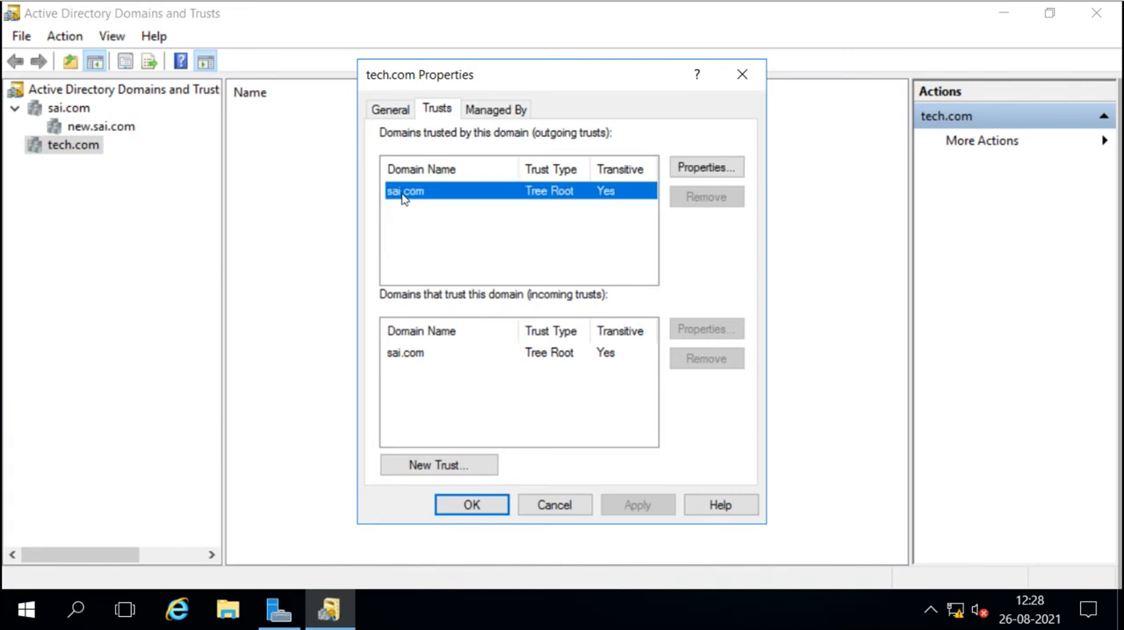
pyautogui.click(391, 352)
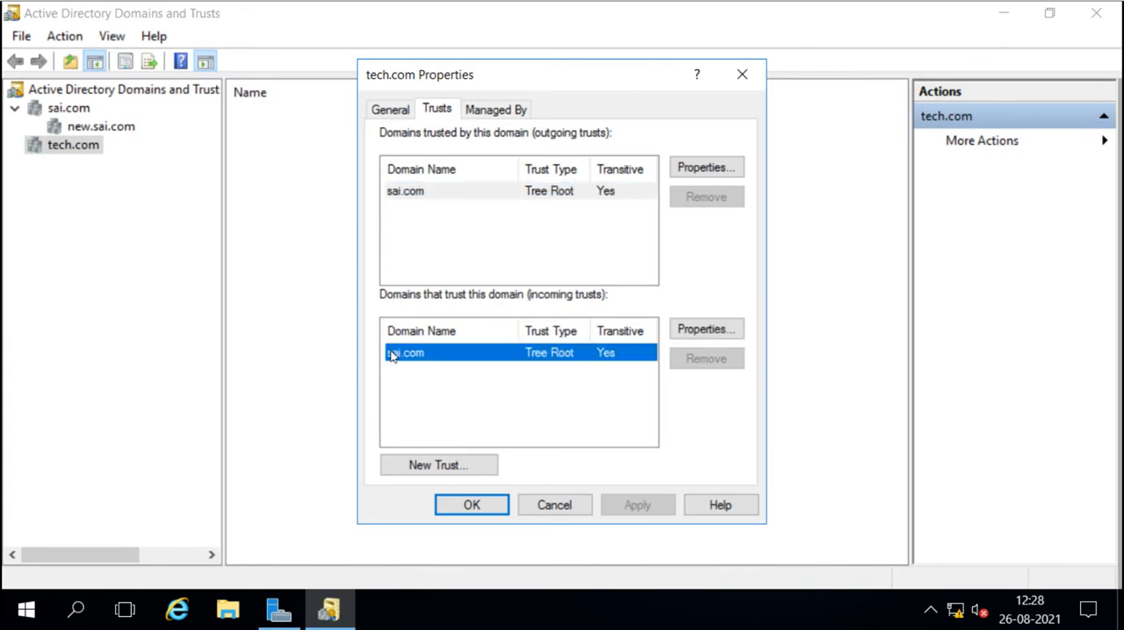
pyautogui.click(406, 200)
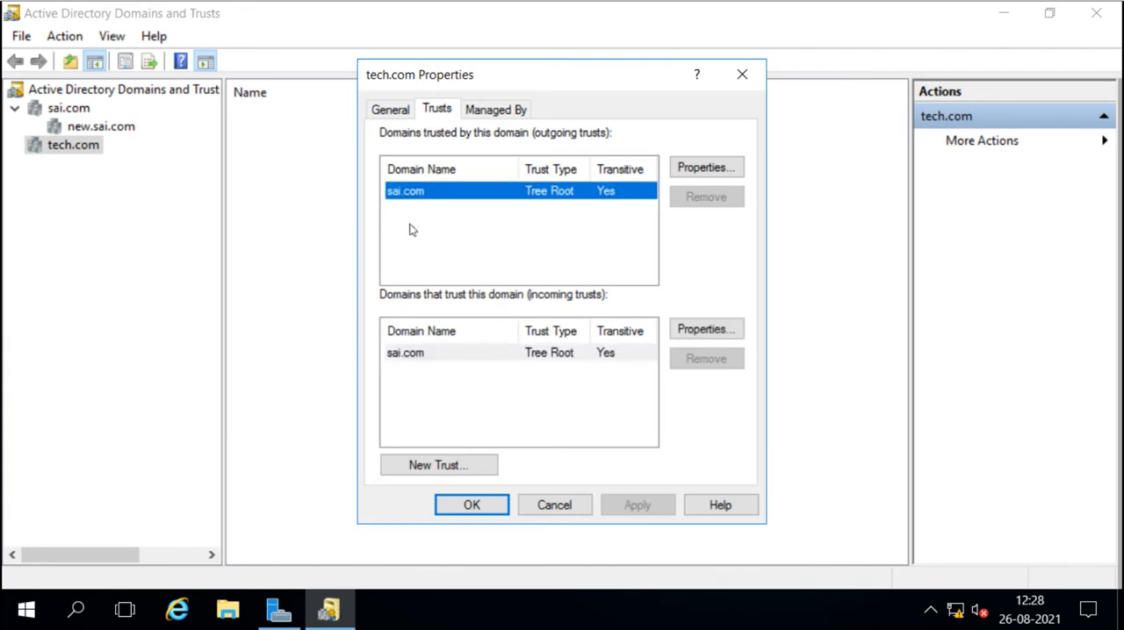
pyautogui.click(424, 355)
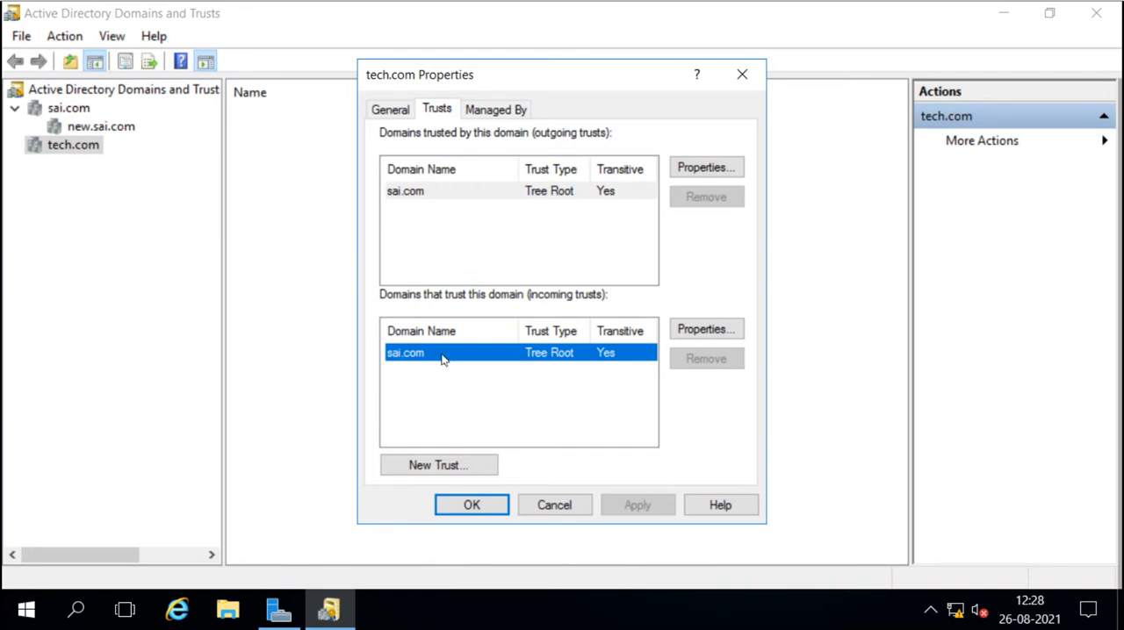
# Check new.sai.com and tech.com in the domain tree, and return to tech.com's trust properties to select the outgoing sai.com trust.
pyautogui.click(120, 131)
pyautogui.click(83, 151)
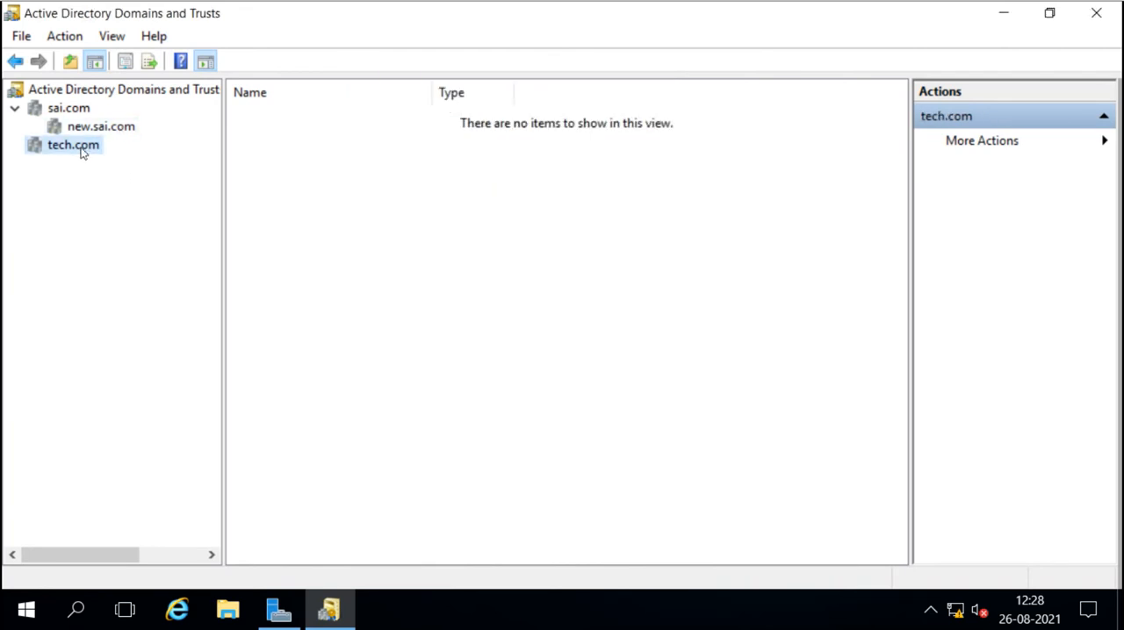
pyautogui.hotkey('alt', 'Tab')
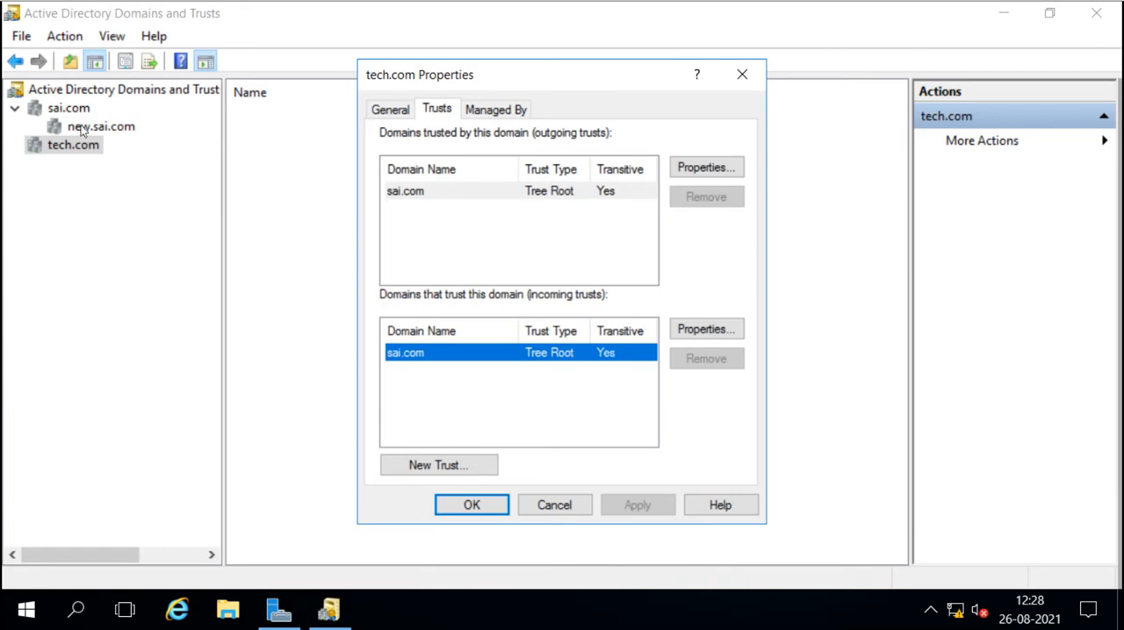
pyautogui.click(413, 196)
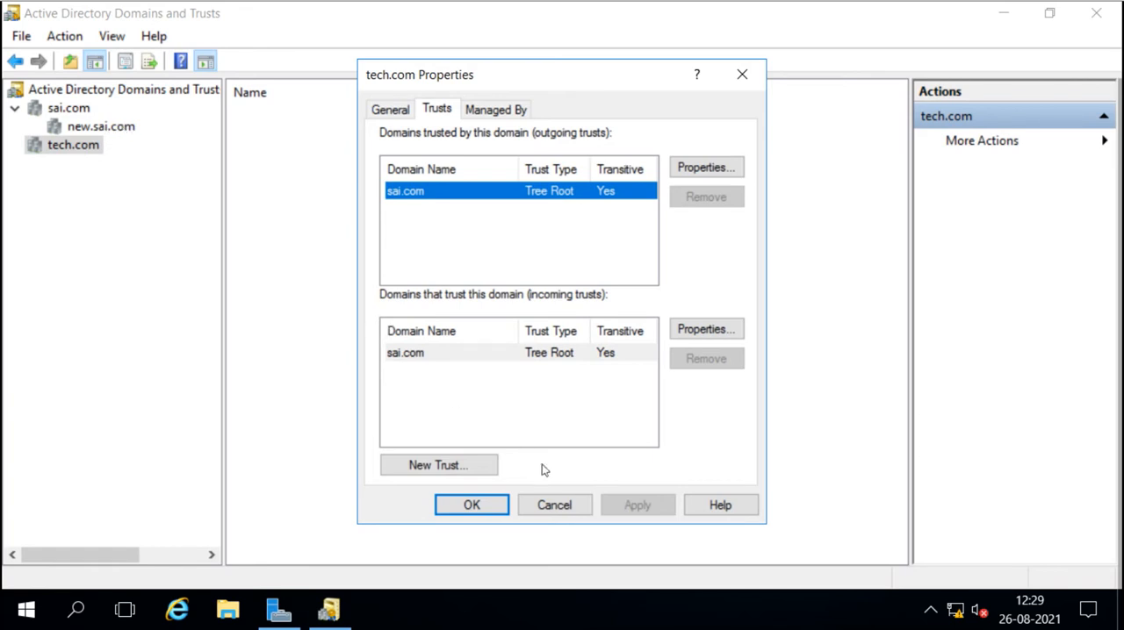
# Close the tech.com properties without changes, and locate the WIN10 computer in the Computers container of sai.com in Active Directory Users and Computers.
pyautogui.click(548, 505)
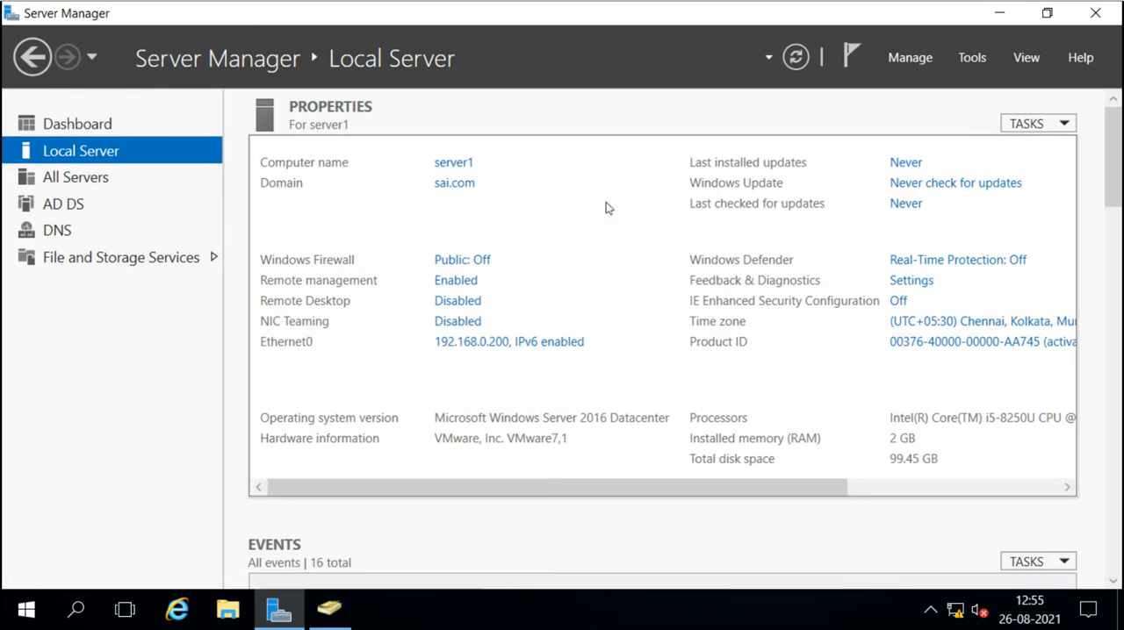
pyautogui.click(340, 616)
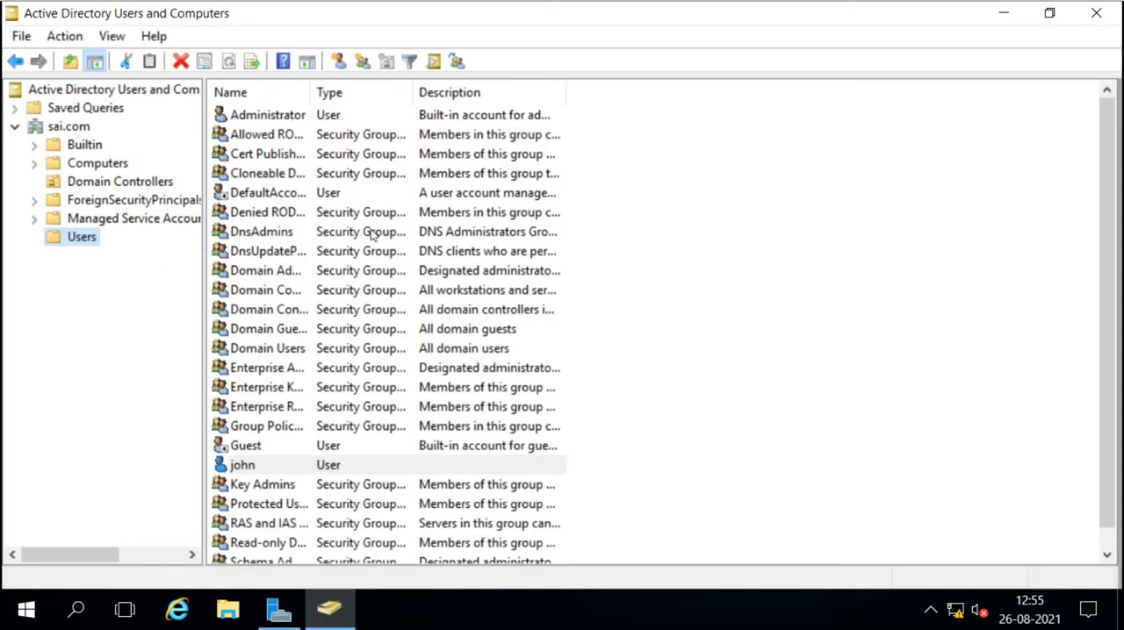
pyautogui.click(91, 162)
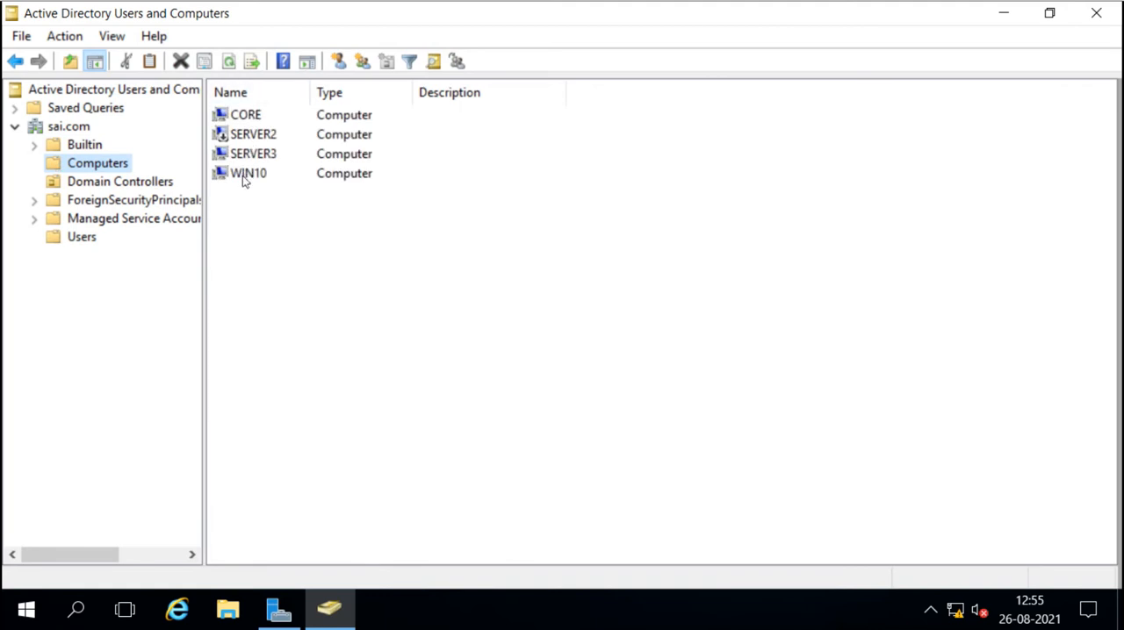
pyautogui.click(246, 174)
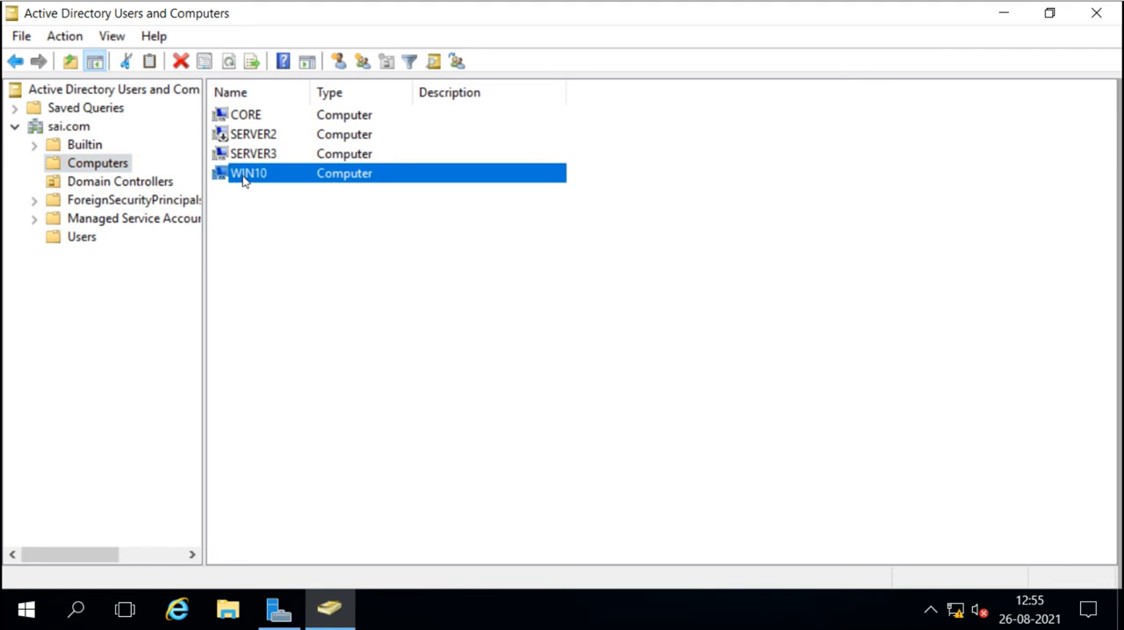
# Locate the regular user account in sai.com's Users container, minimize the console, and open Active Directory Users and Computers on the vivo.com server.
pyautogui.click(88, 238)
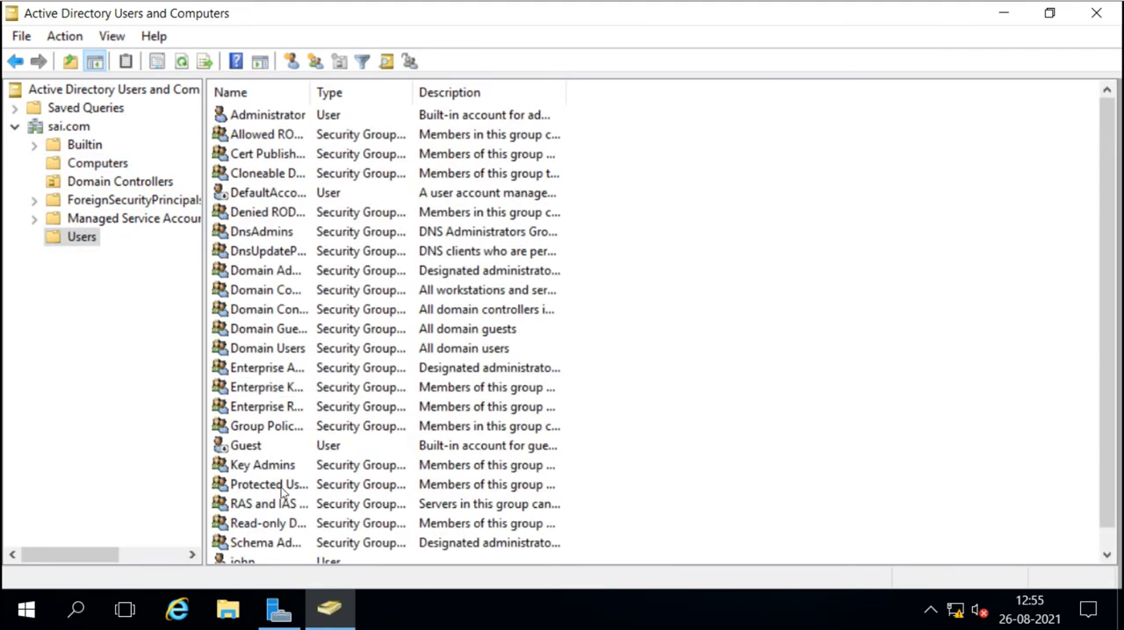
pyautogui.scroll(-1, 282, 496)
pyautogui.click(242, 546)
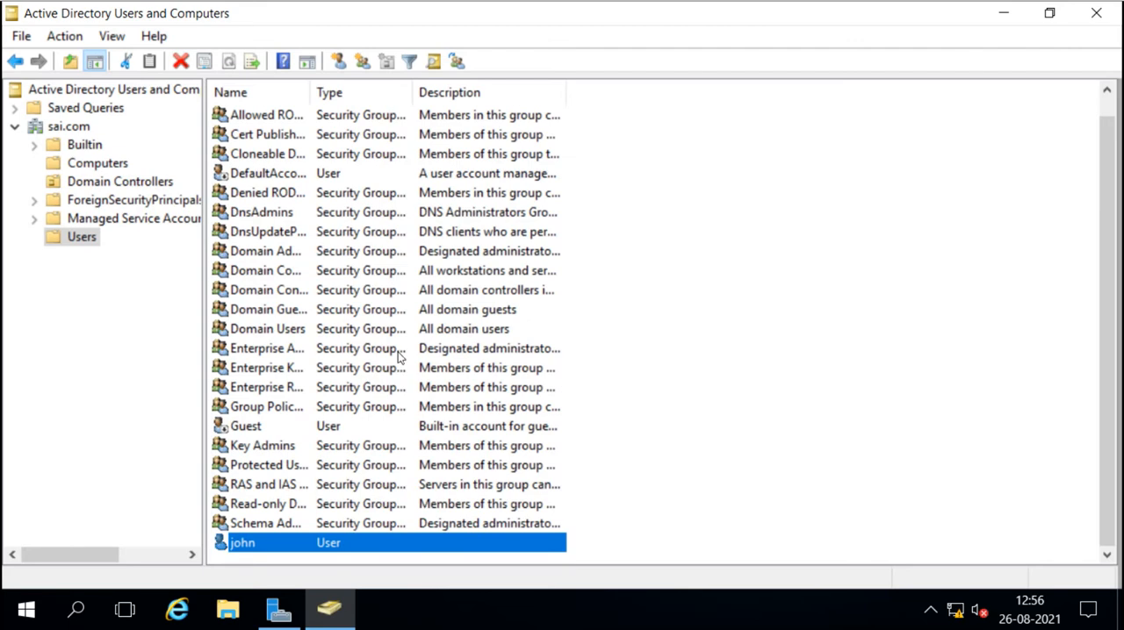
pyautogui.click(1003, 15)
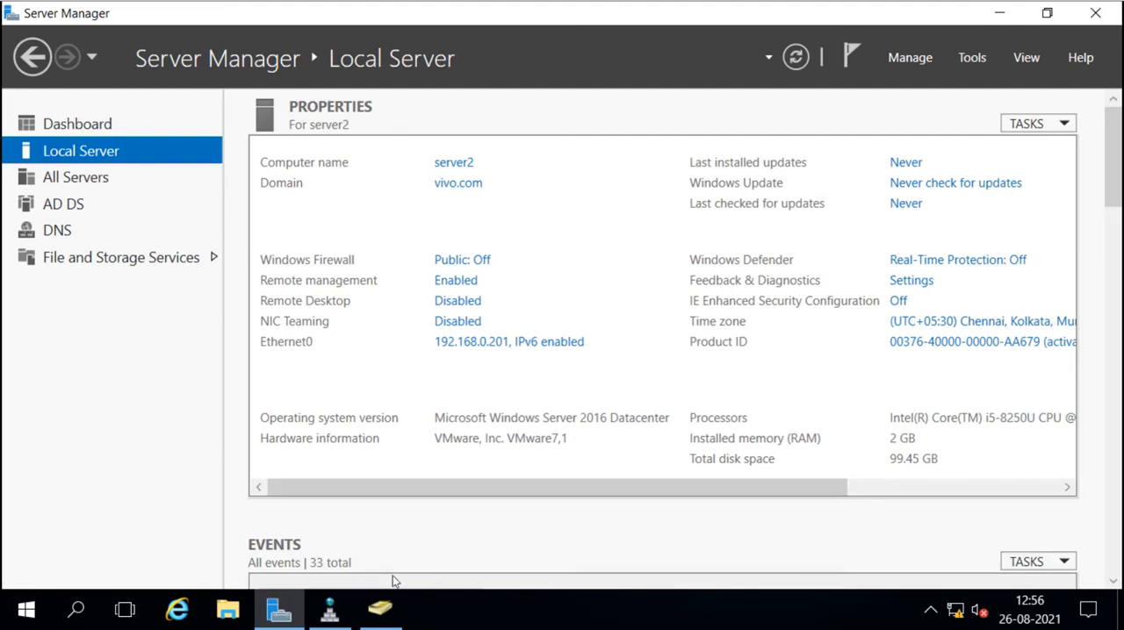
pyautogui.click(383, 615)
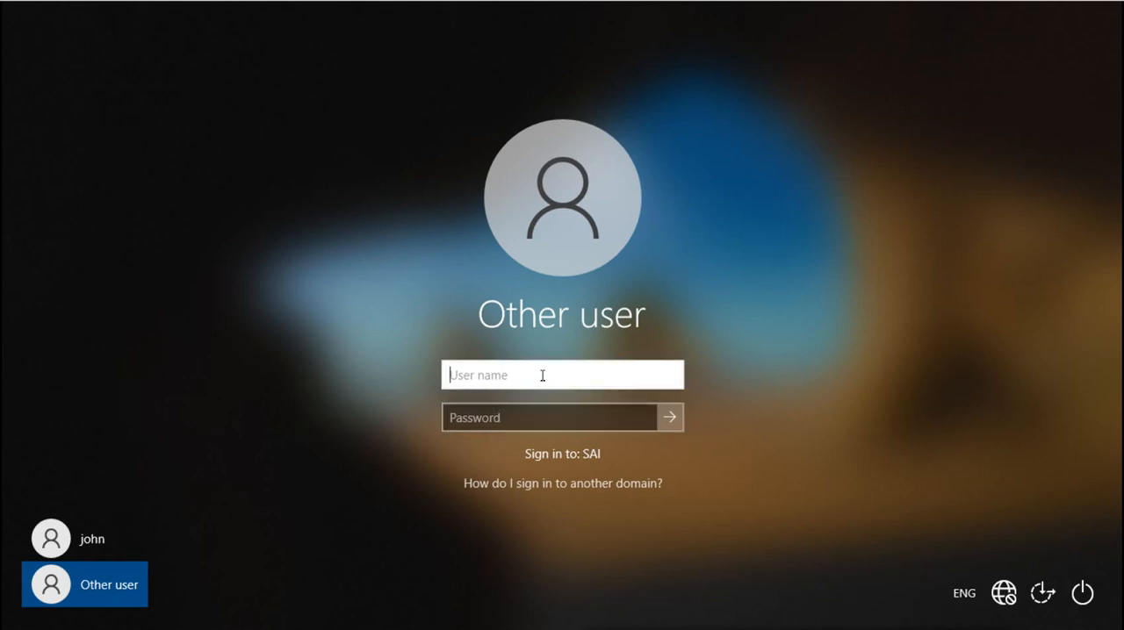
# Try to sign in to the SAI domain client as the vivo domain user, entering the vivo\ prefix, the user name and the account password.
pyautogui.write('vivo\\')
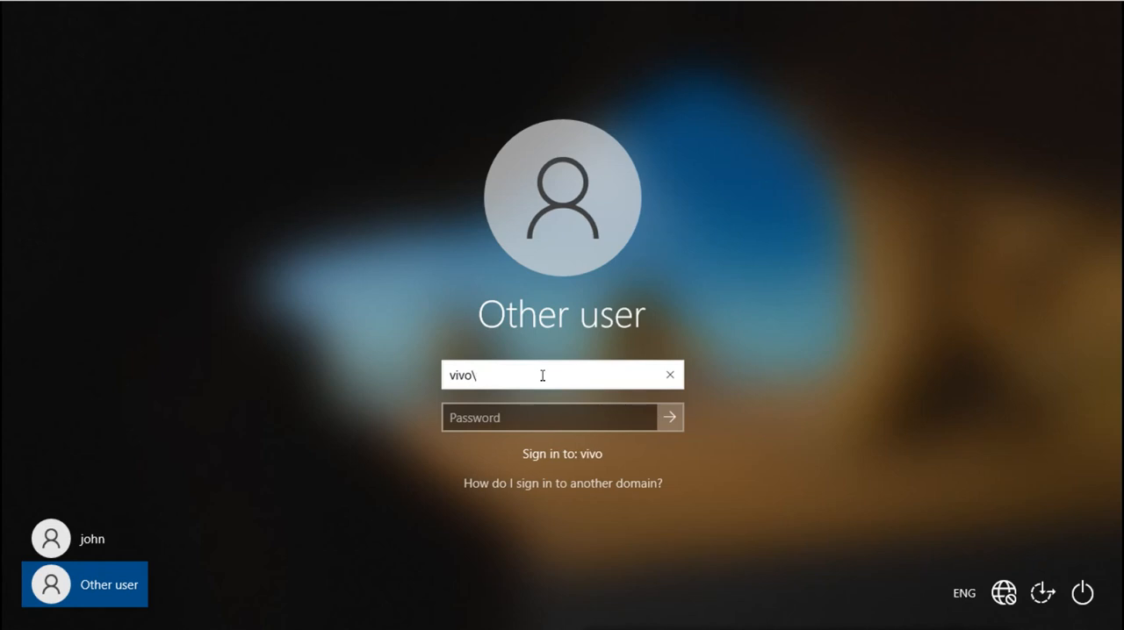
pyautogui.write('kohli')
pyautogui.press('Tab')
pyautogui.write('Pas')
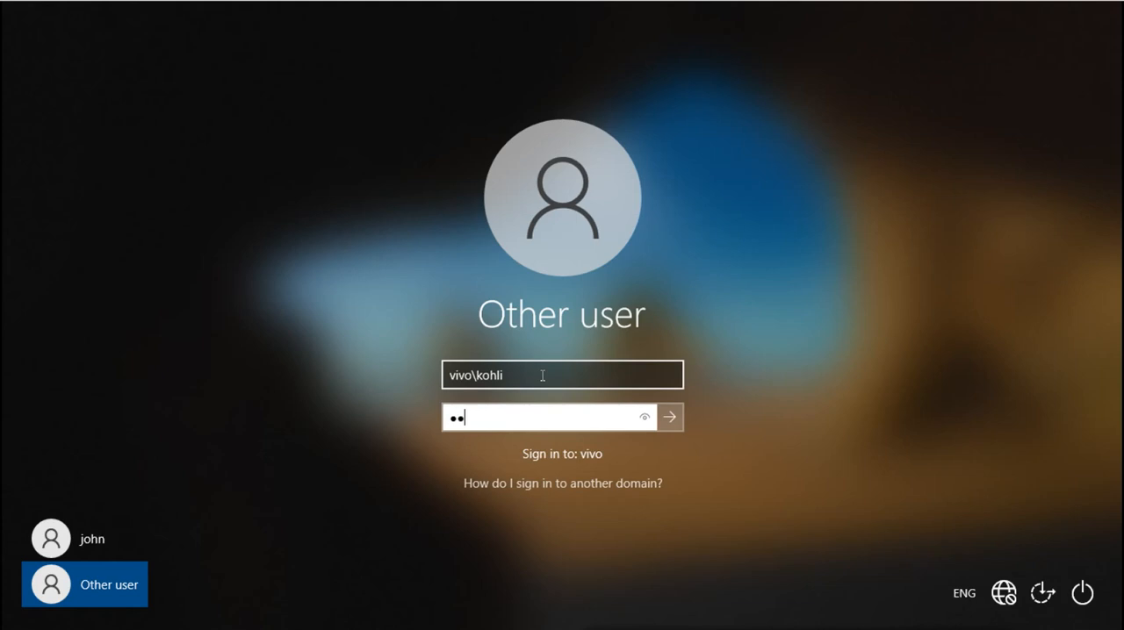
pyautogui.write('swor')
pyautogui.press('Return')
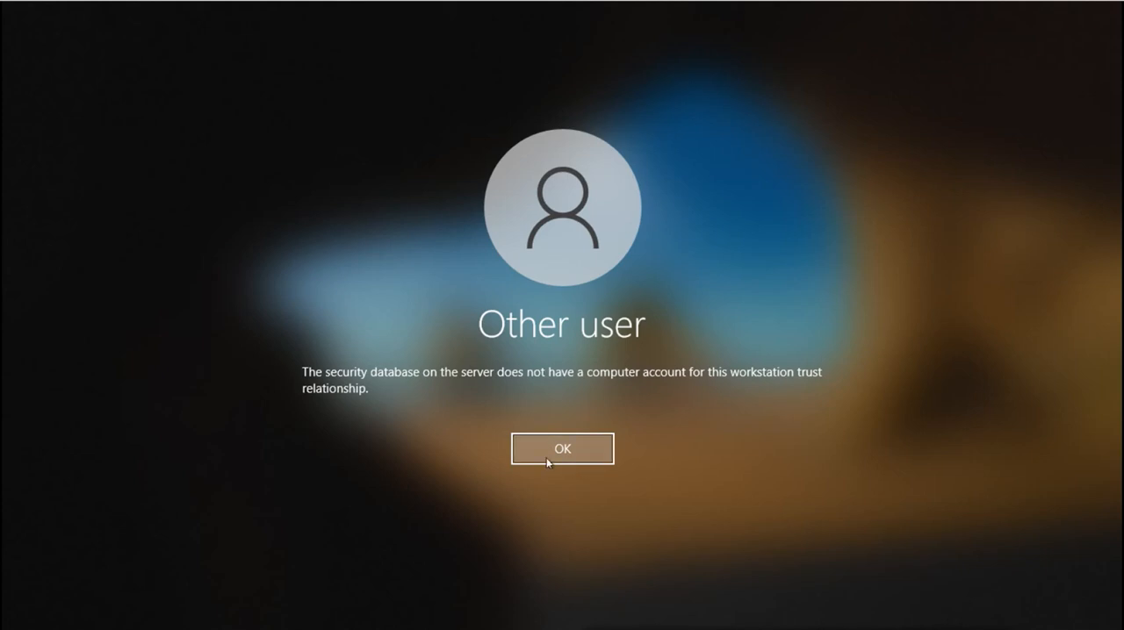
pyautogui.click(569, 456)
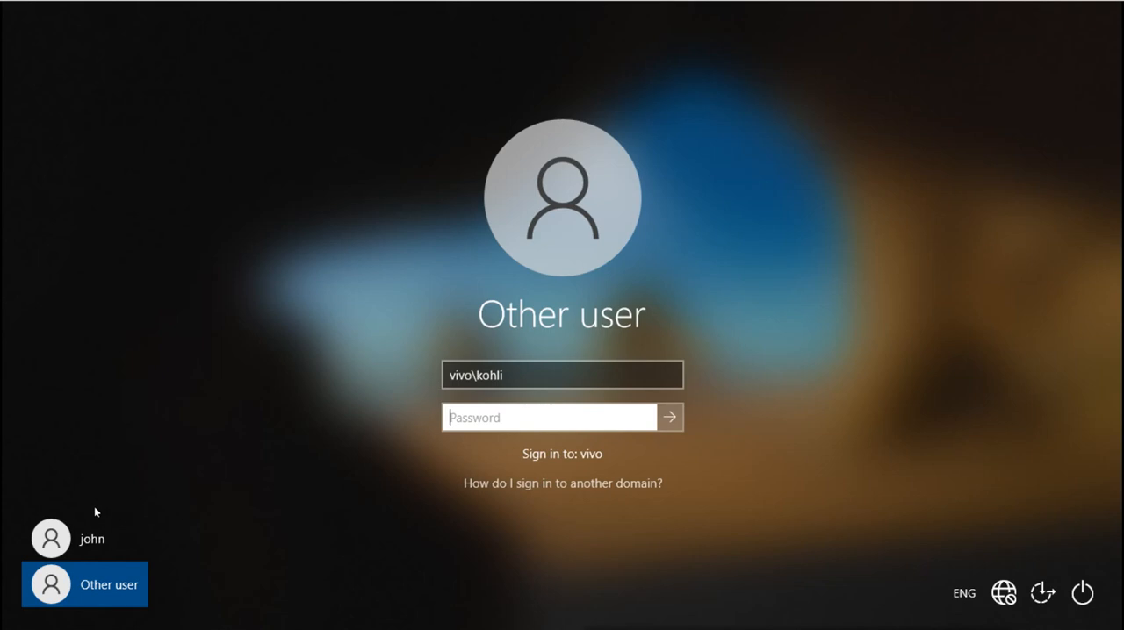
# Sign in as another user with the sai\ domain prefix, the sai.com account's user name and the account password.
pyautogui.click(91, 546)
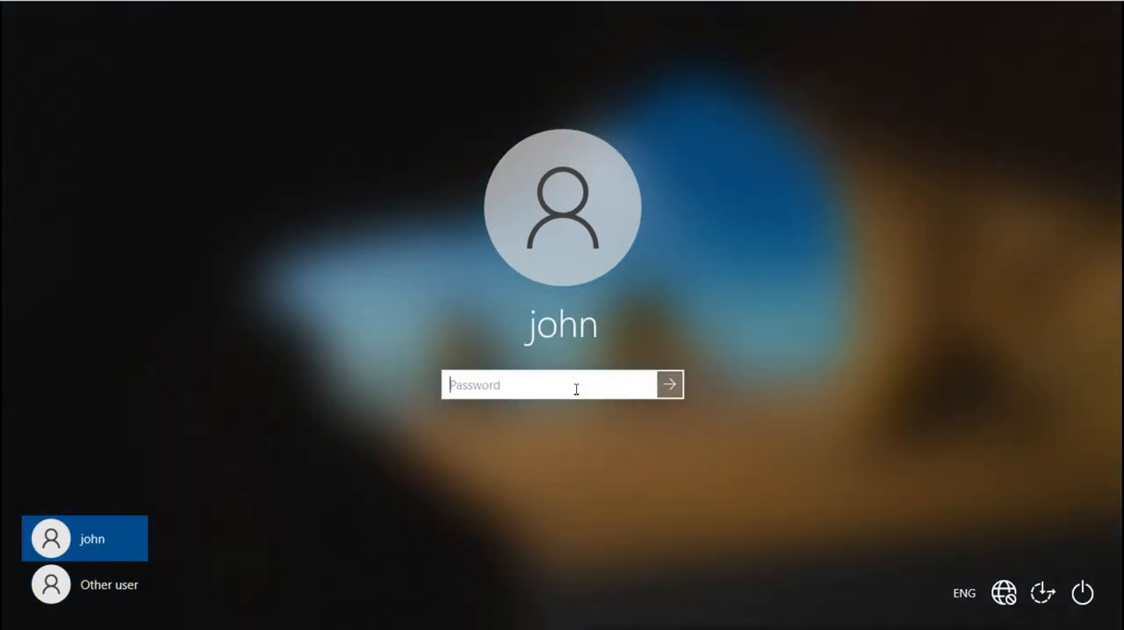
pyautogui.click(132, 585)
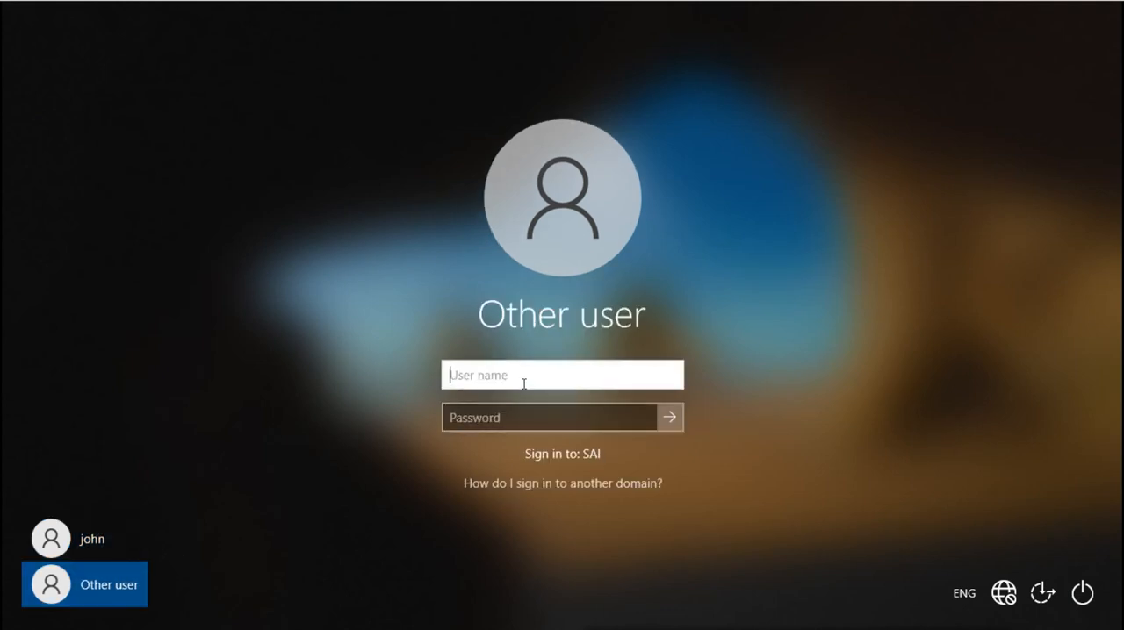
pyautogui.write('sai\\john')
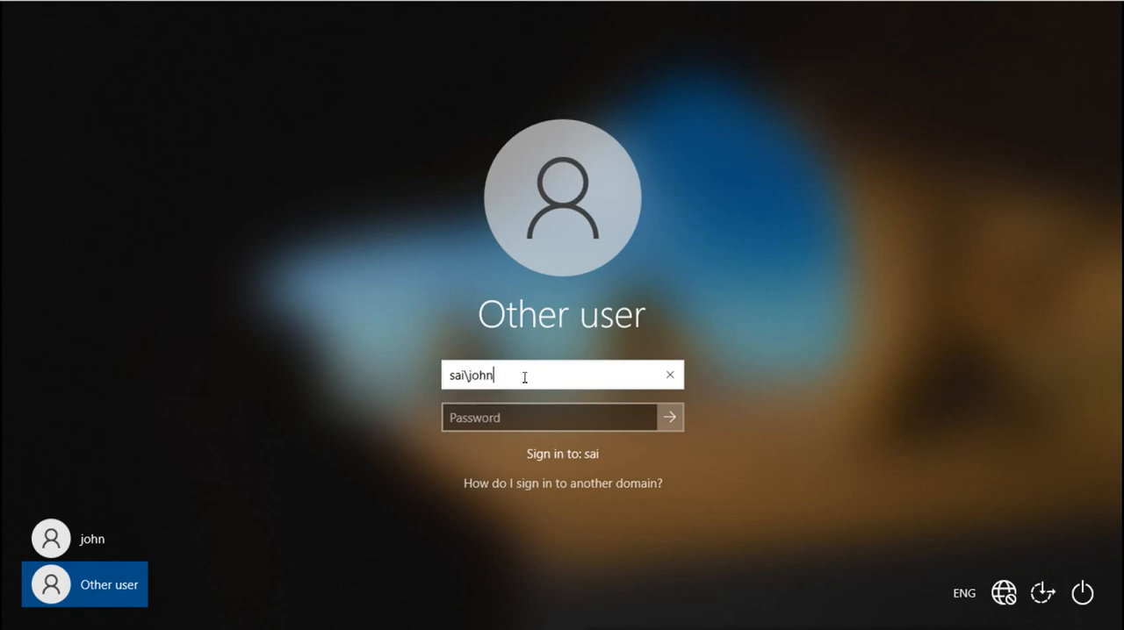
pyautogui.press('Tab')
pyautogui.write('P@s')
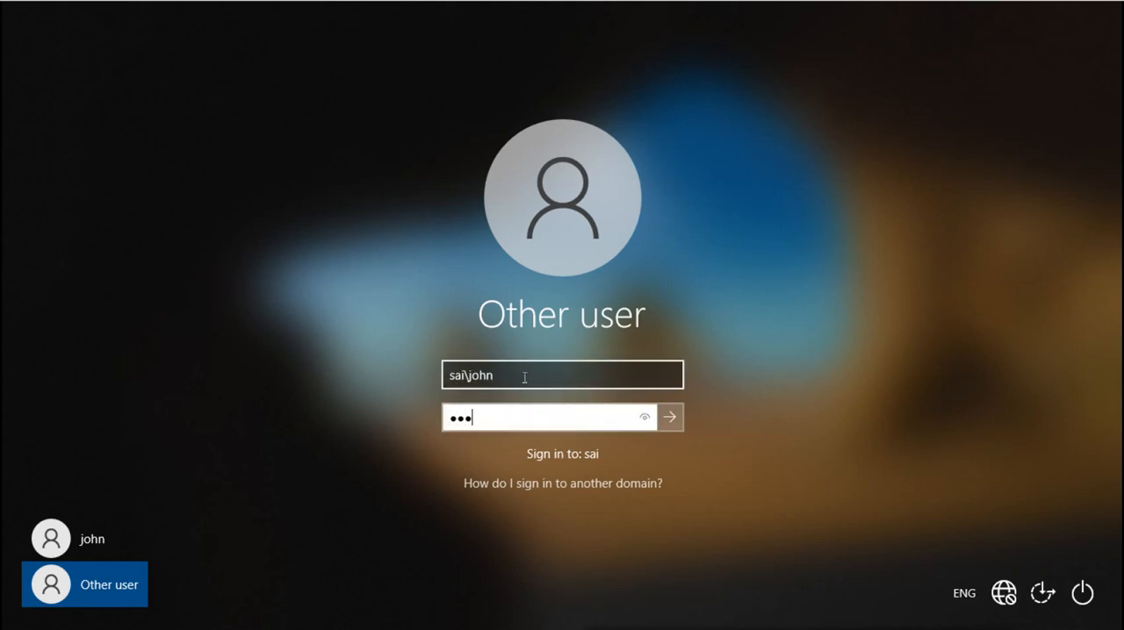
pyautogui.write('sw0r')
pyautogui.press('Return')
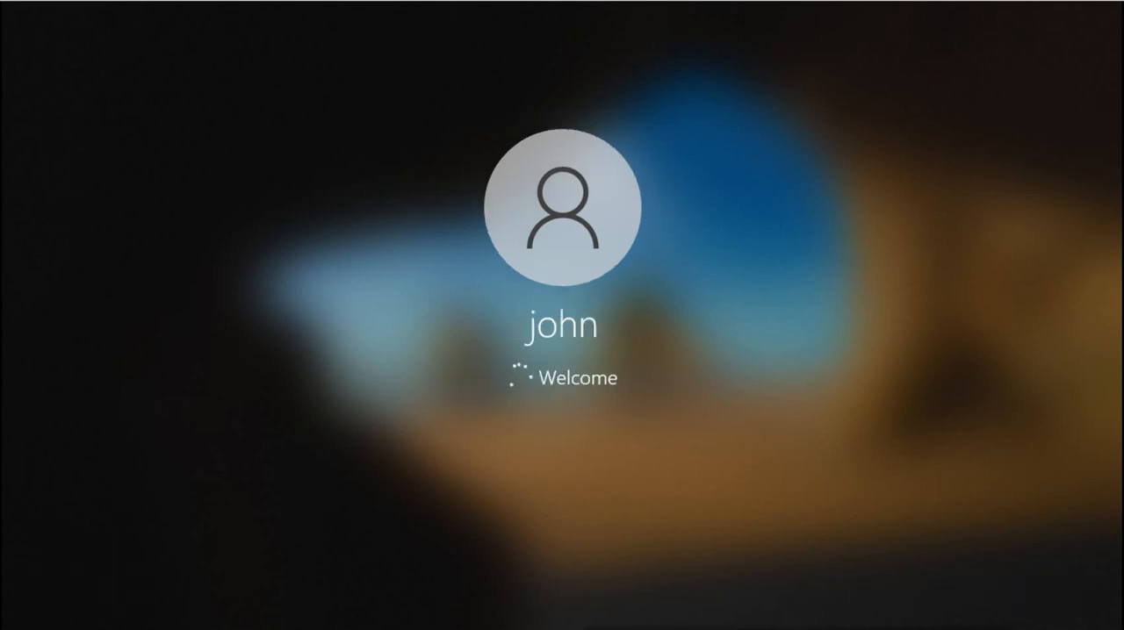
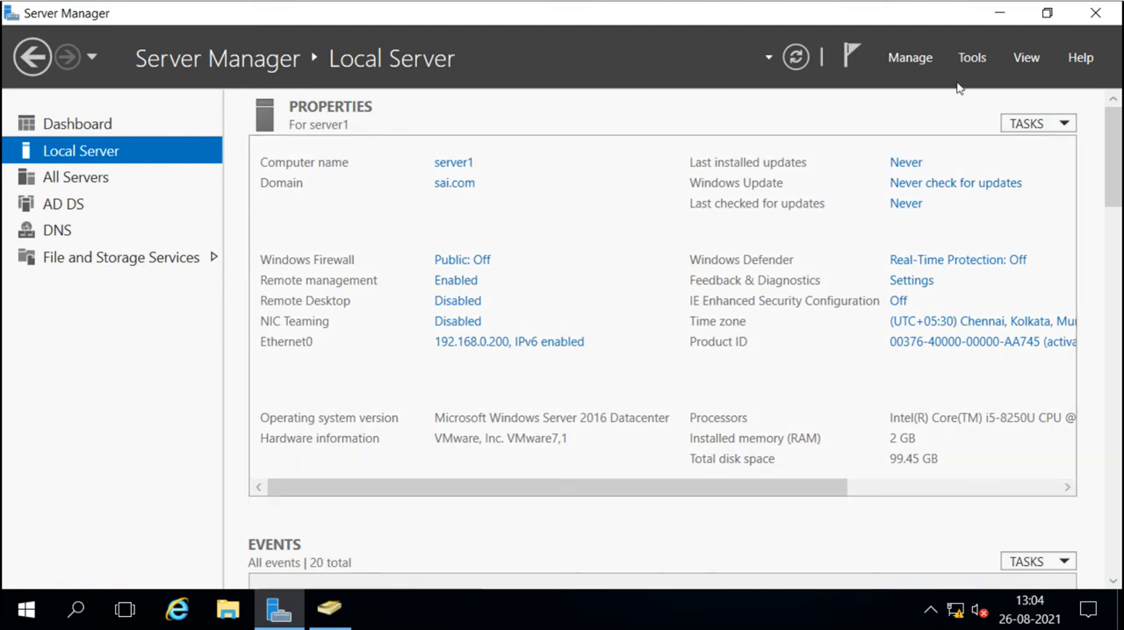
# Open DNS Manager on server1 in full size and expand the sai.com zone under Forward Lookup Zones.
pyautogui.click(971, 59)
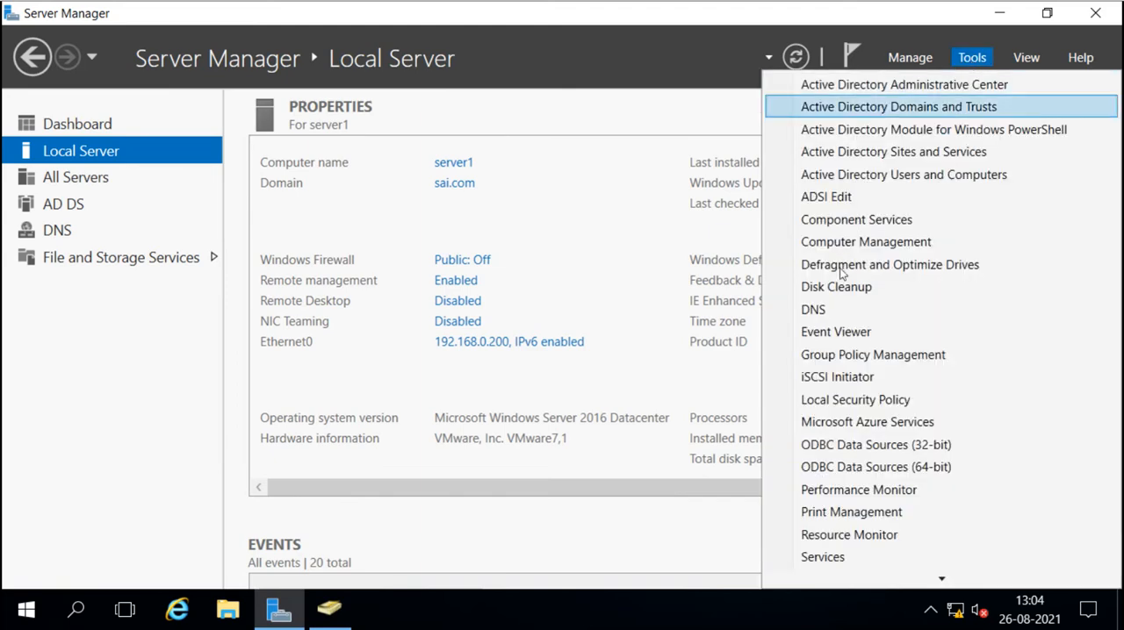
pyautogui.click(834, 309)
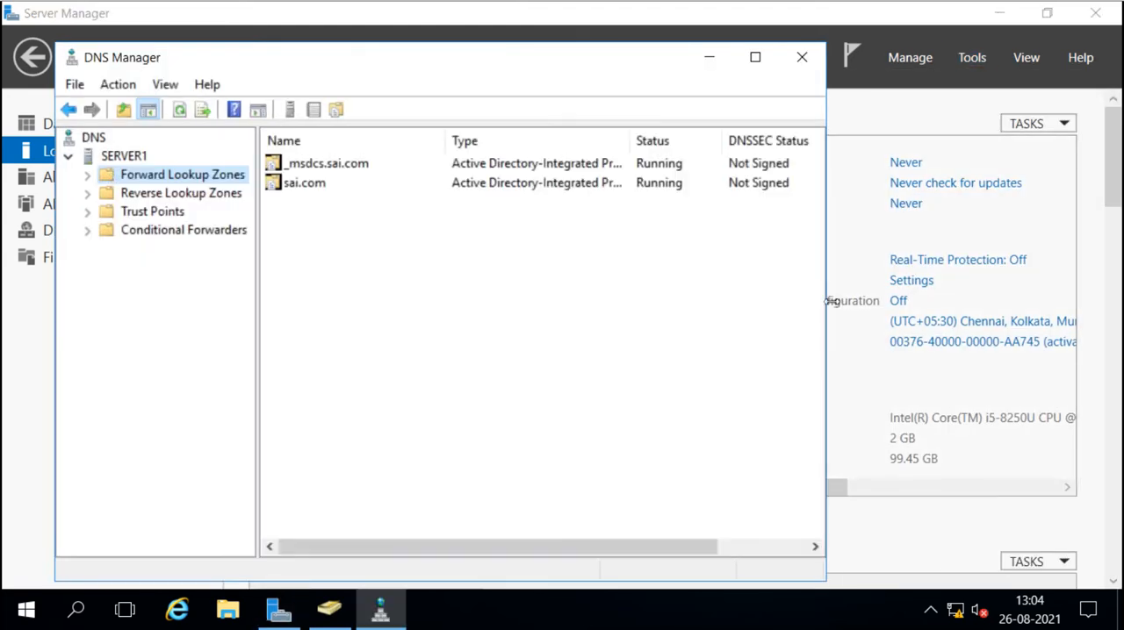
pyautogui.click(754, 57)
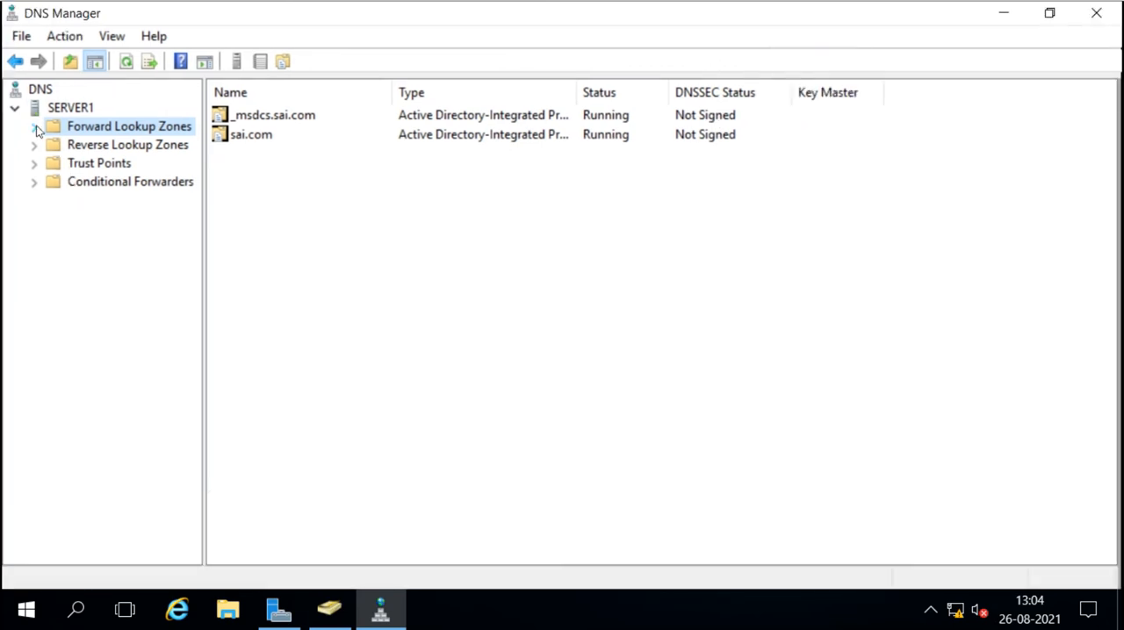
pyautogui.click(35, 128)
pyautogui.click(96, 165)
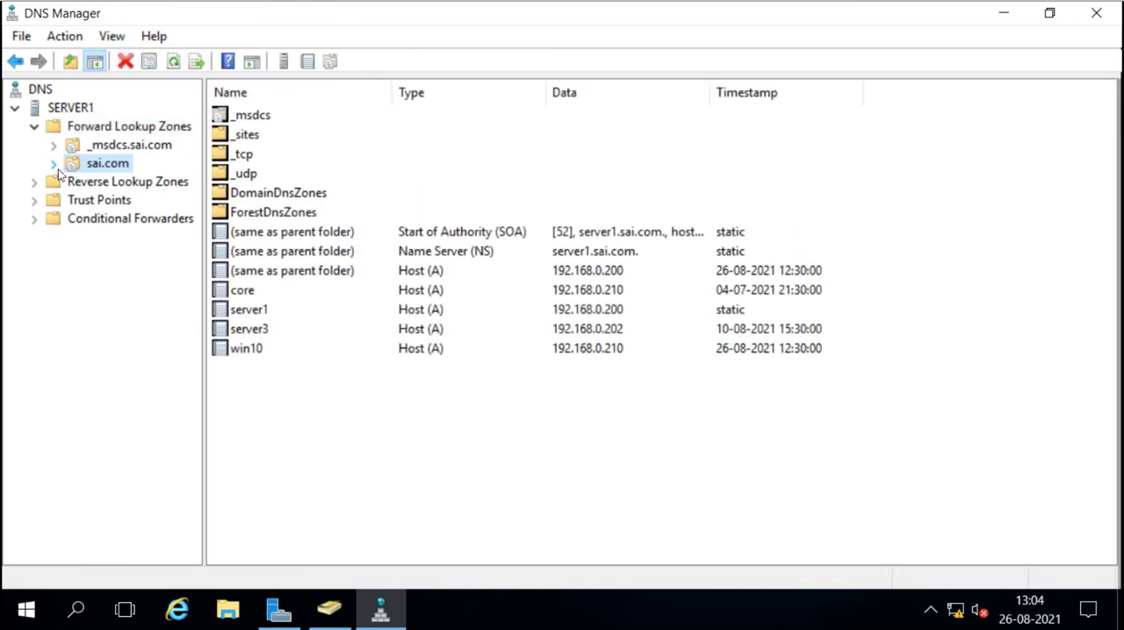
pyautogui.click(56, 167)
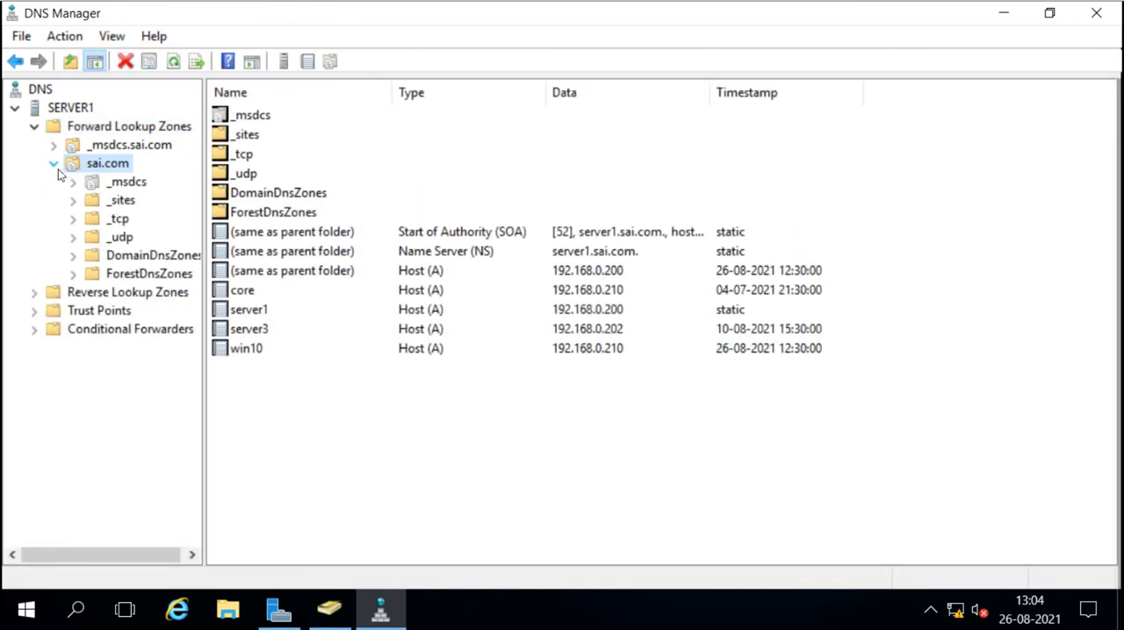
# Start a new conditional forwarder on SERVER1 for the DNS domain vivo.com with master server 192.168.0.201.
pyautogui.click(56, 333)
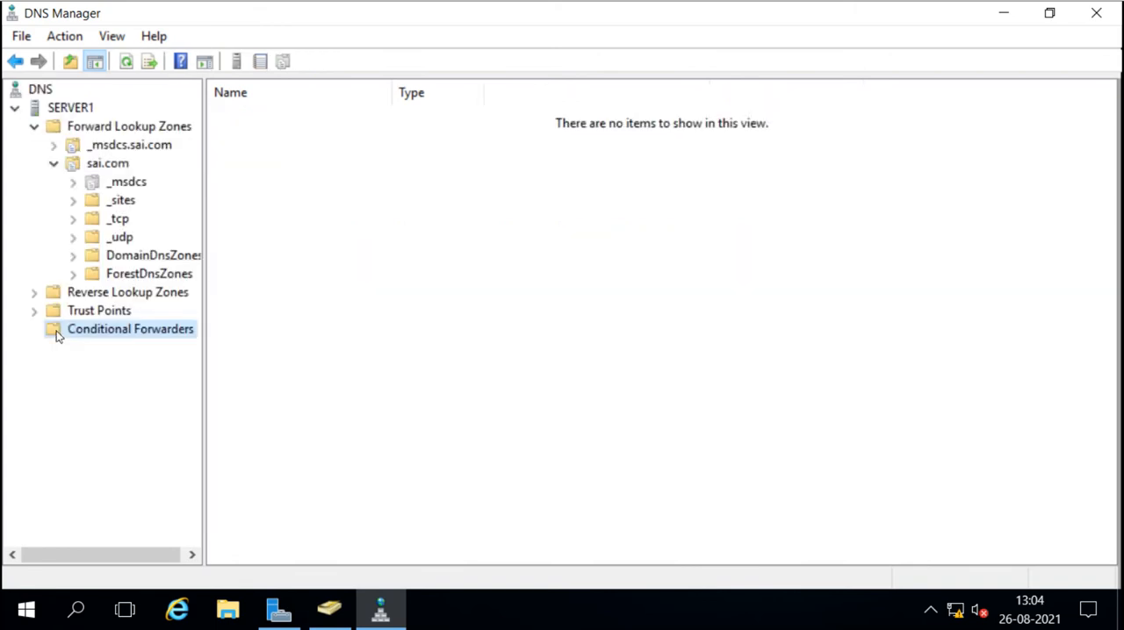
pyautogui.rightClick(56, 337)
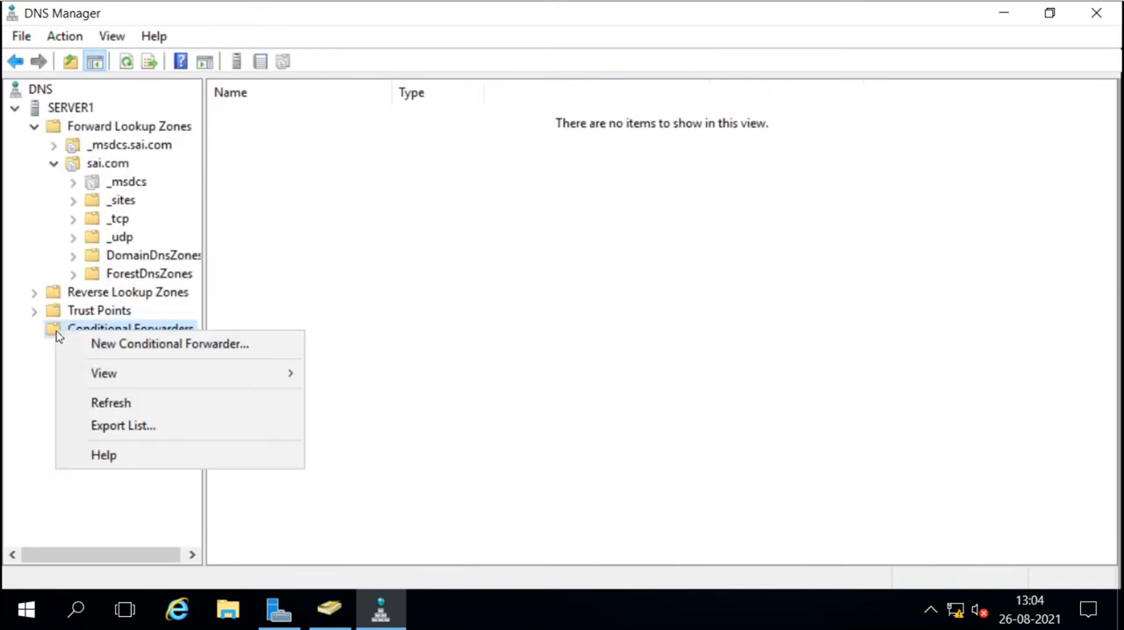
pyautogui.click(139, 347)
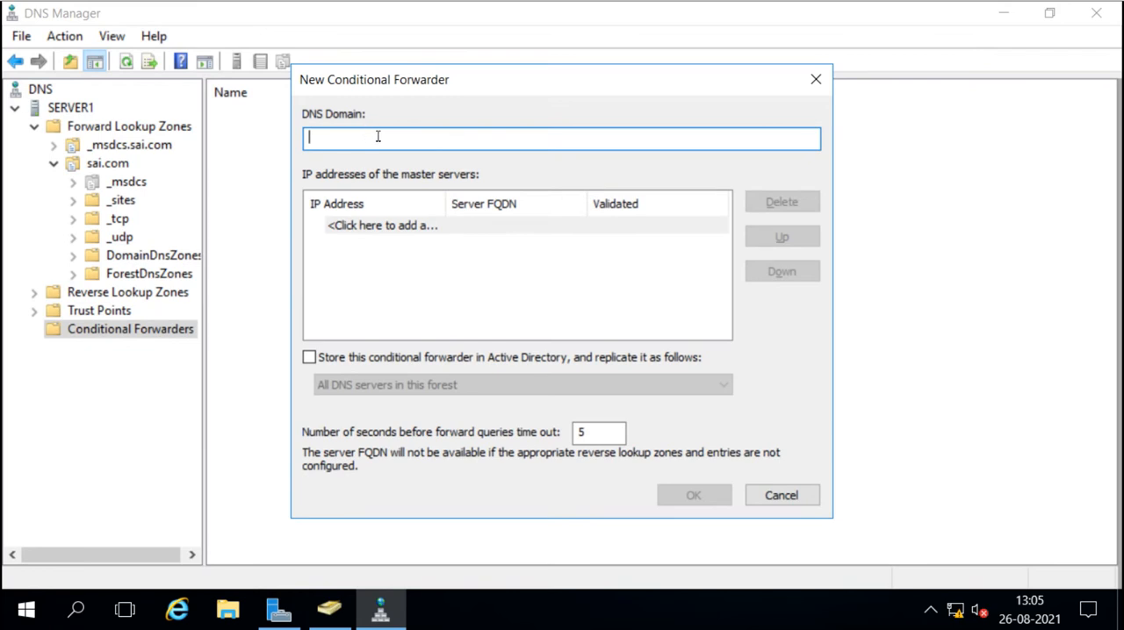
pyautogui.write('vivo.com')
pyautogui.click(334, 226)
pyautogui.write('19')
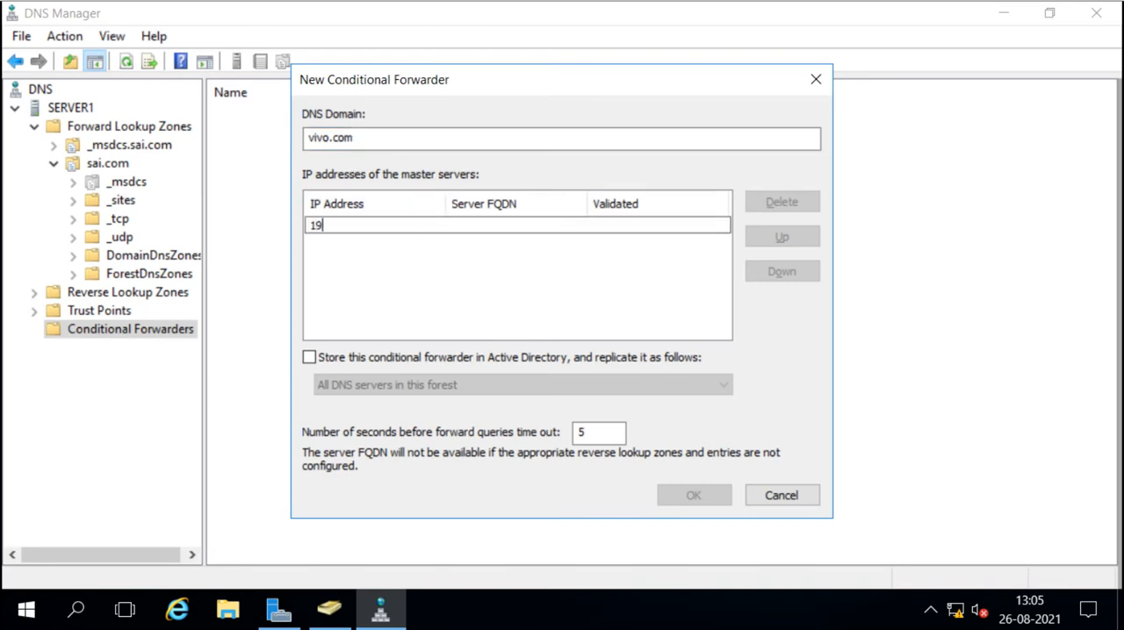
pyautogui.write('2.168.0.201')
pyautogui.press('Return')
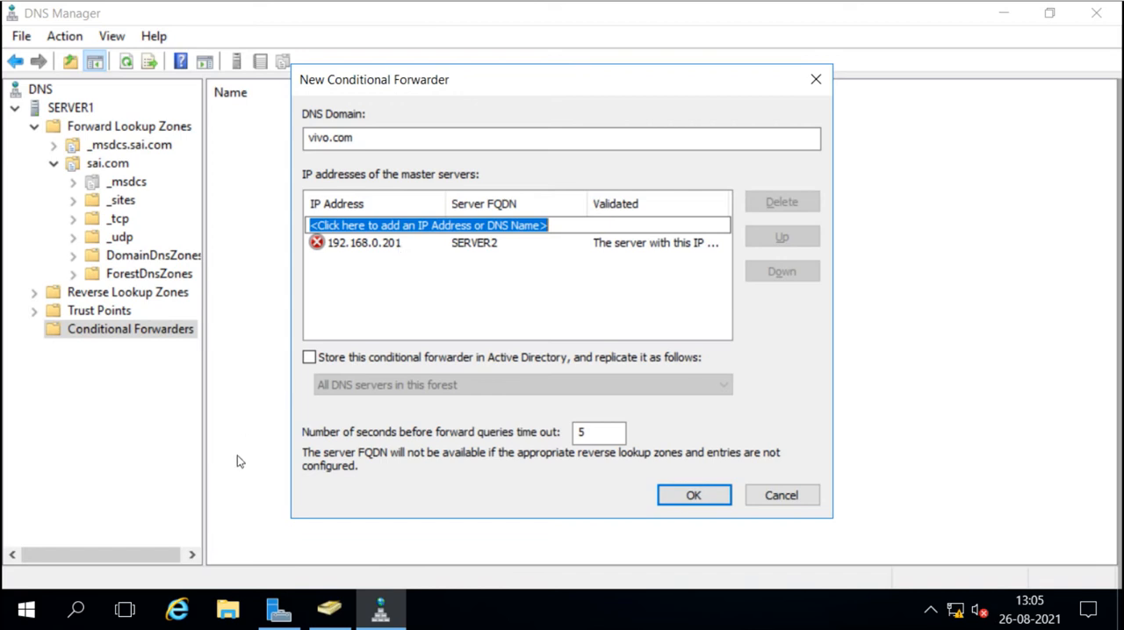
# Test connectivity to 192.168.0.201 with ping in a Command Prompt, and close the prompt.
pyautogui.press('super+r')
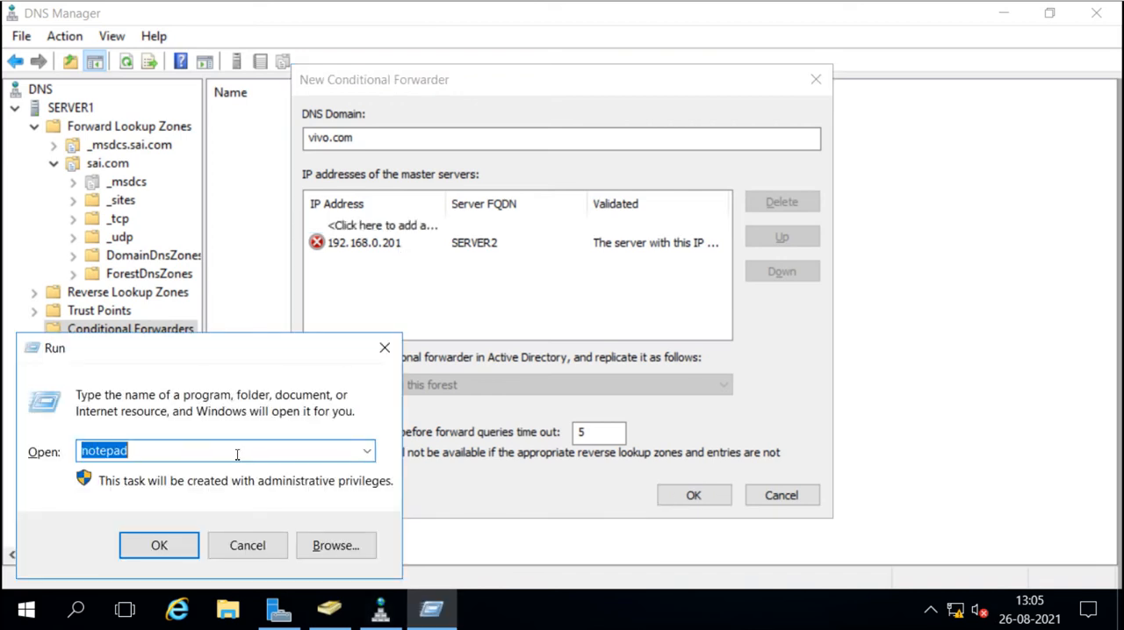
pyautogui.write('cmd')
pyautogui.press('Return')
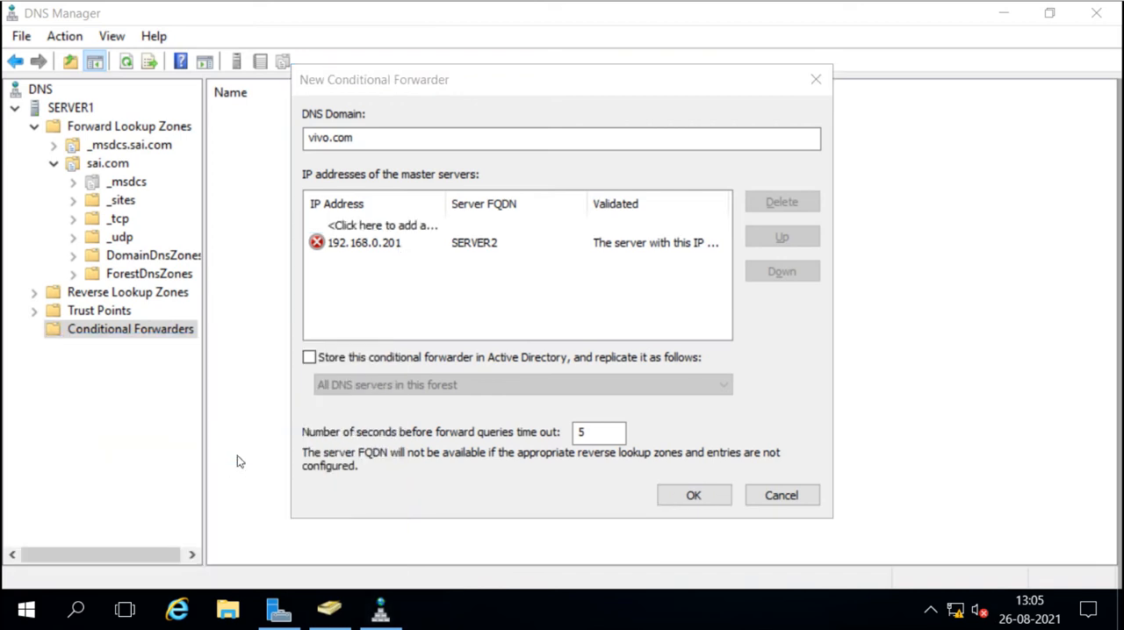
pyautogui.write('ping 192.168.0.201')
pyautogui.press('Return')
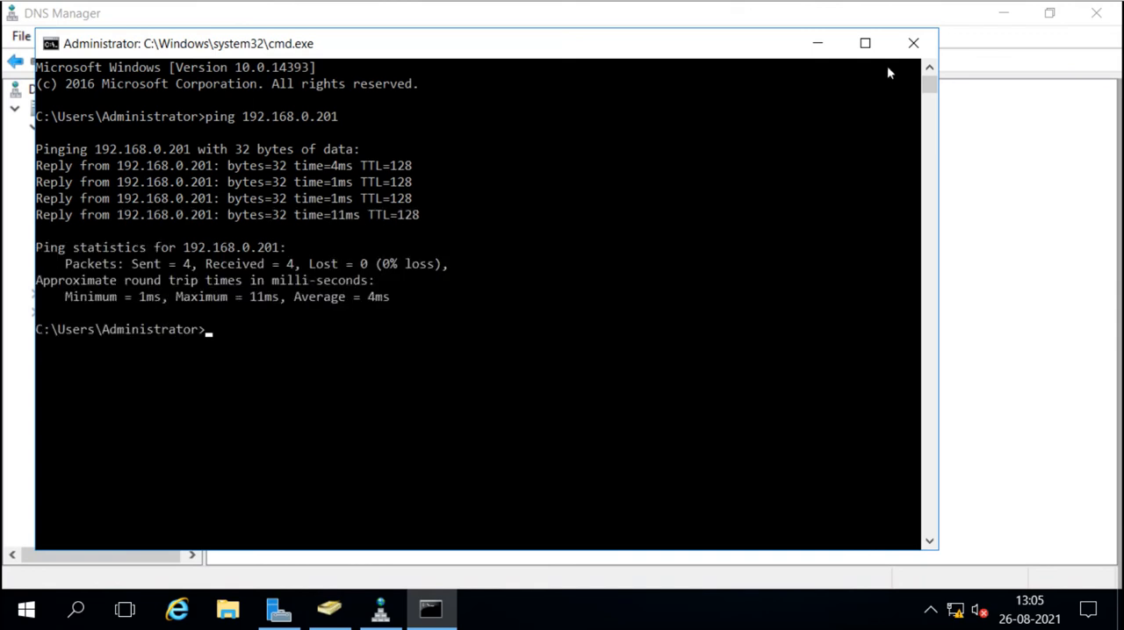
pyautogui.click(913, 43)
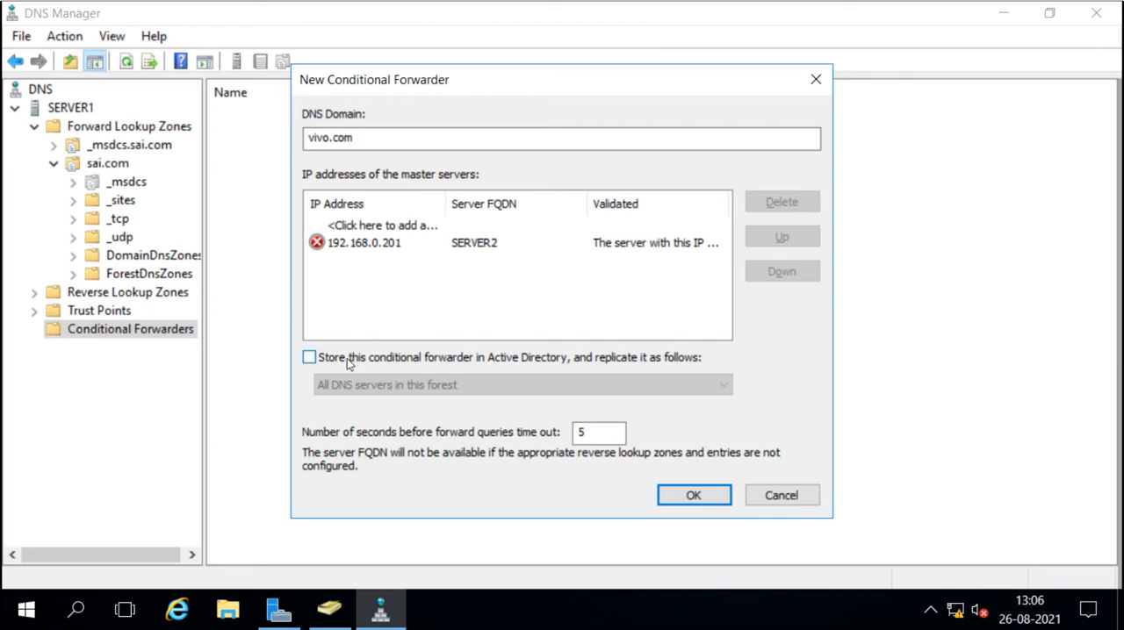
# Store the vivo.com forwarder in Active Directory for all DNS servers in this domain, set the query timeout to 1 second, and create it.
pyautogui.click(309, 360)
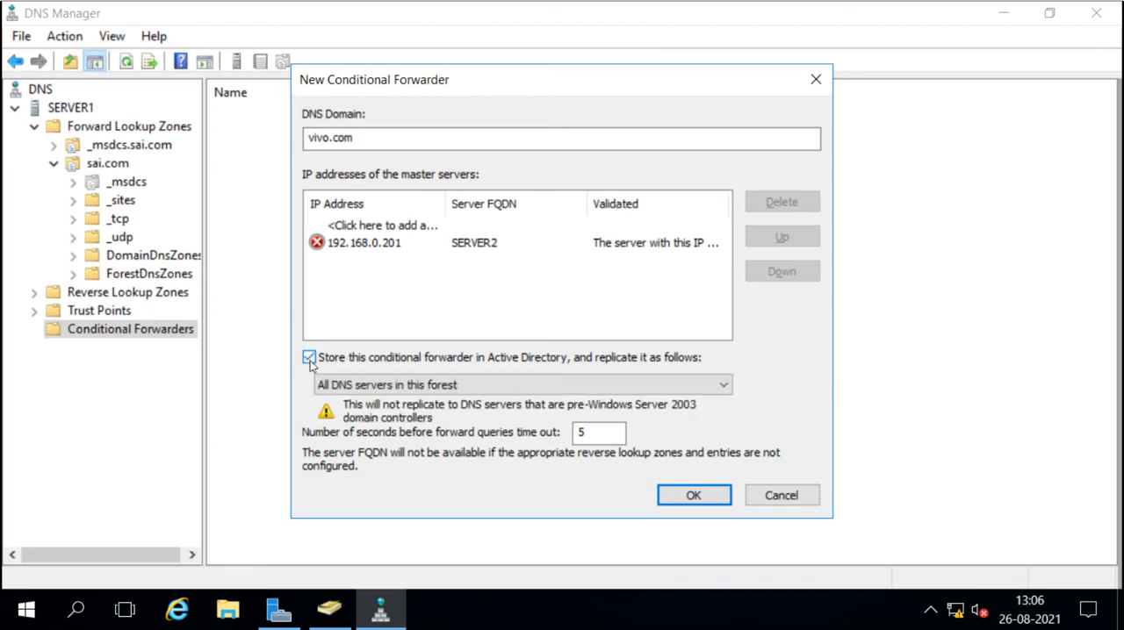
pyautogui.click(401, 386)
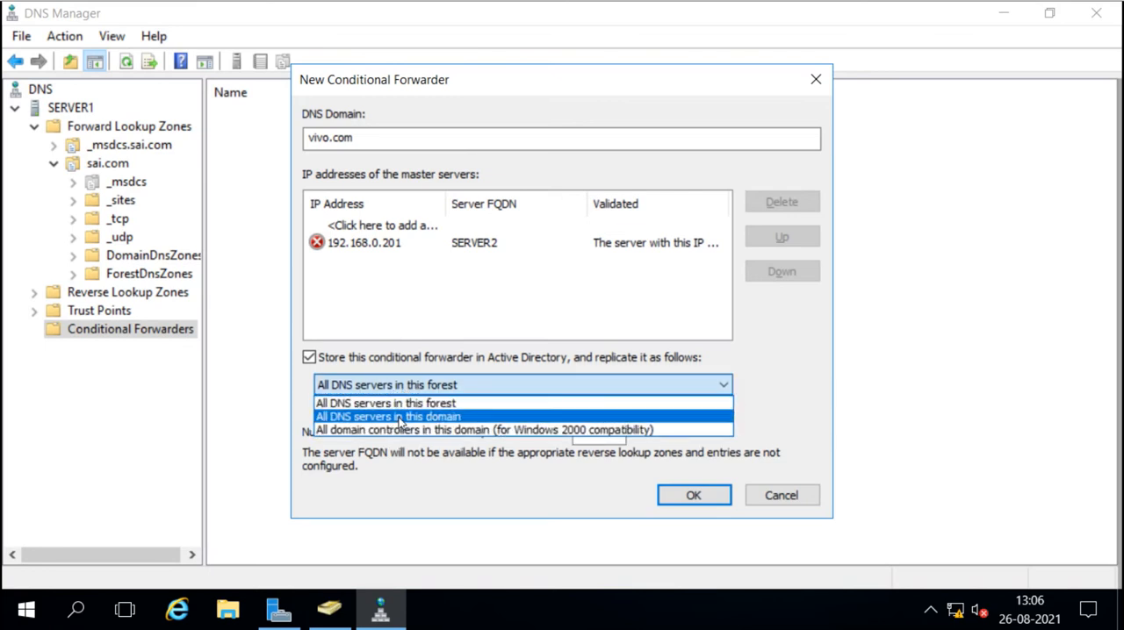
pyautogui.click(399, 415)
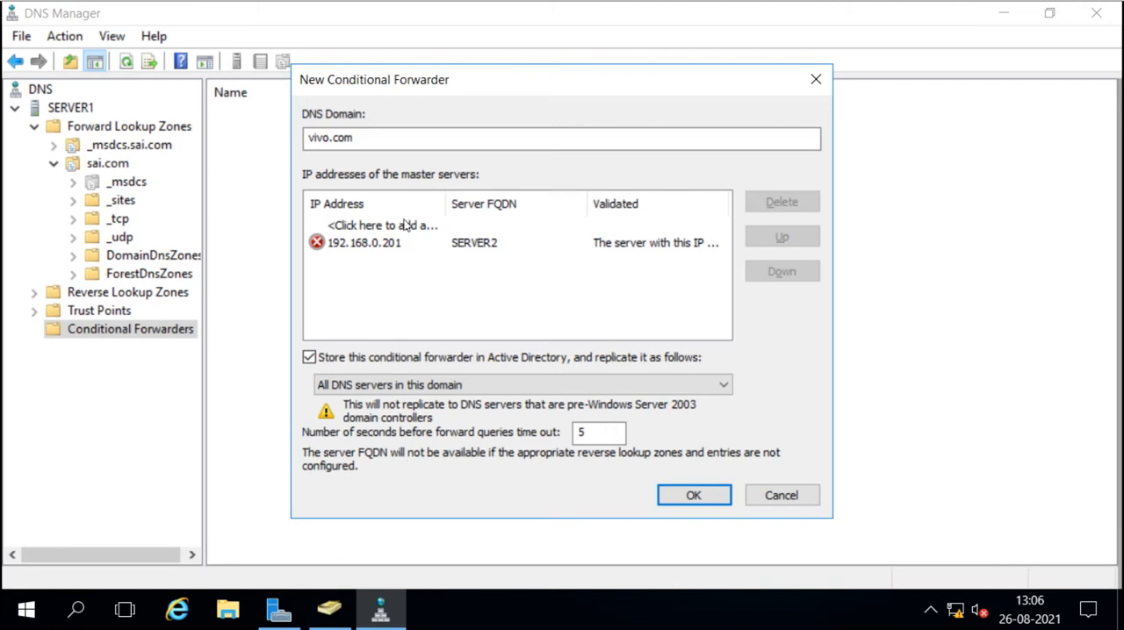
pyautogui.click(580, 439)
pyautogui.doubleClick(583, 432)
pyautogui.write('1')
pyautogui.click(691, 497)
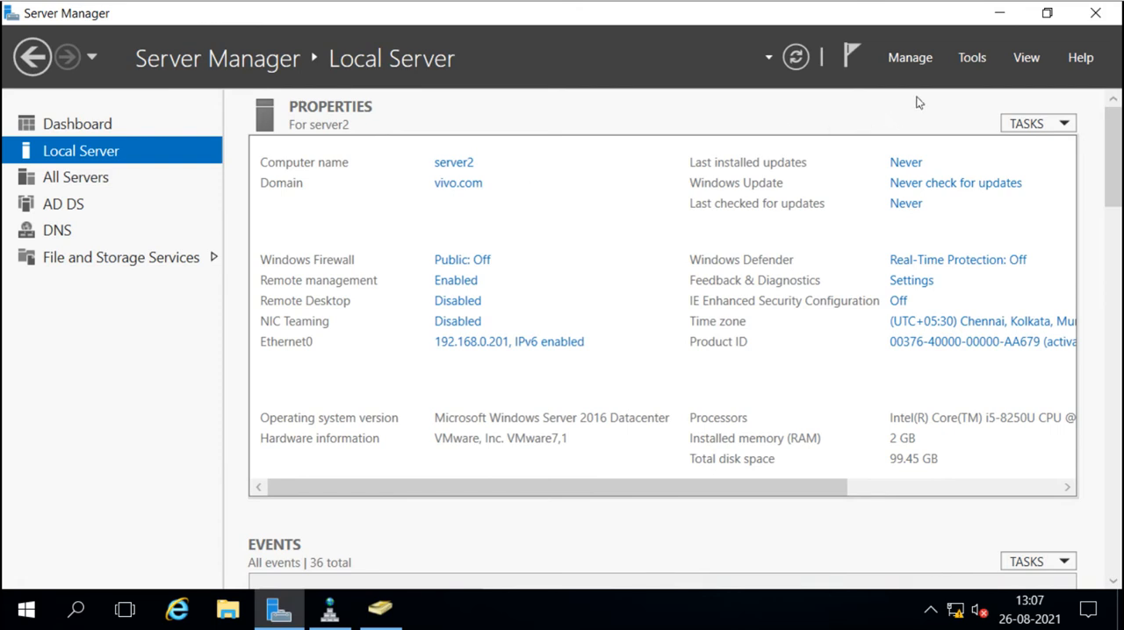
# On the vivo.com server, open DNS Manager and expand the vivo.com zone under Forward Lookup Zones.
pyautogui.click(971, 59)
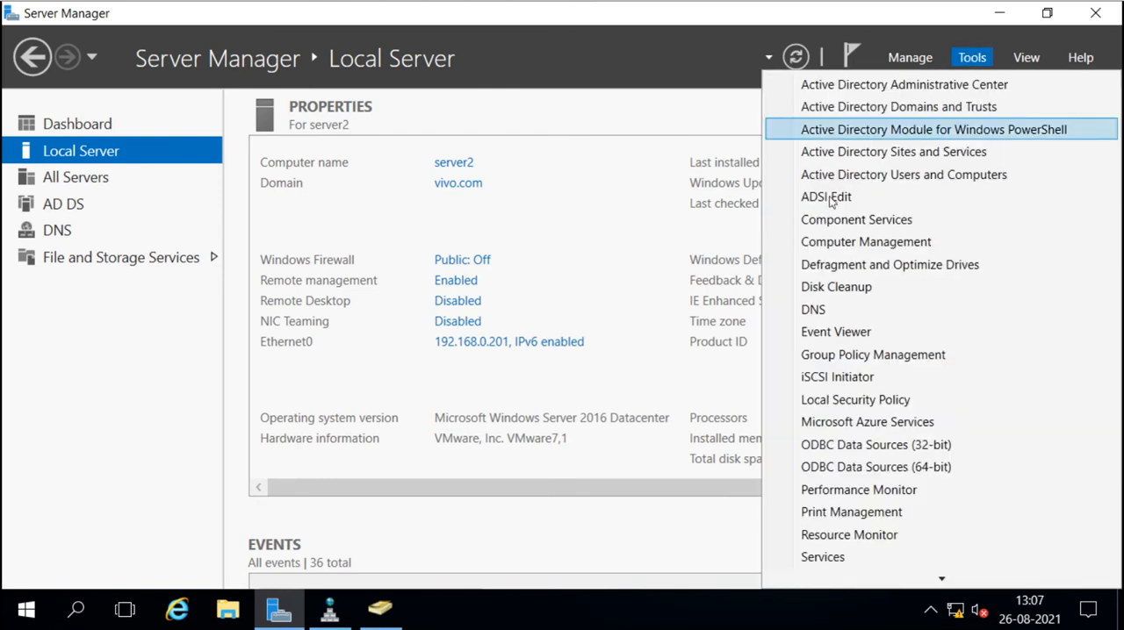
pyautogui.click(816, 307)
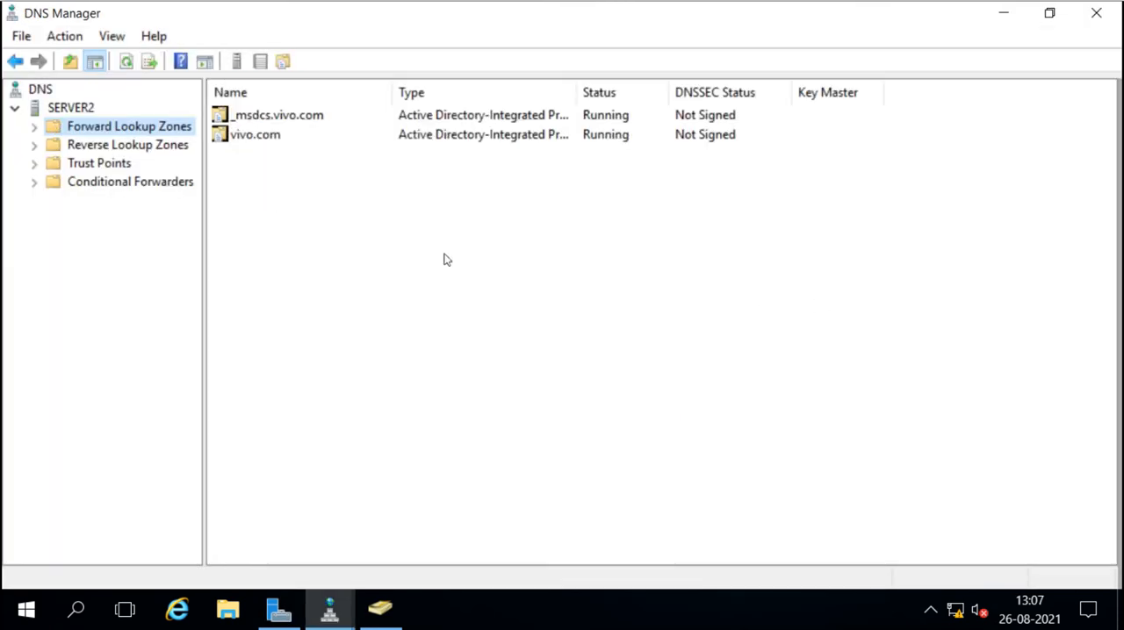
pyautogui.doubleClick(69, 127)
pyautogui.doubleClick(88, 165)
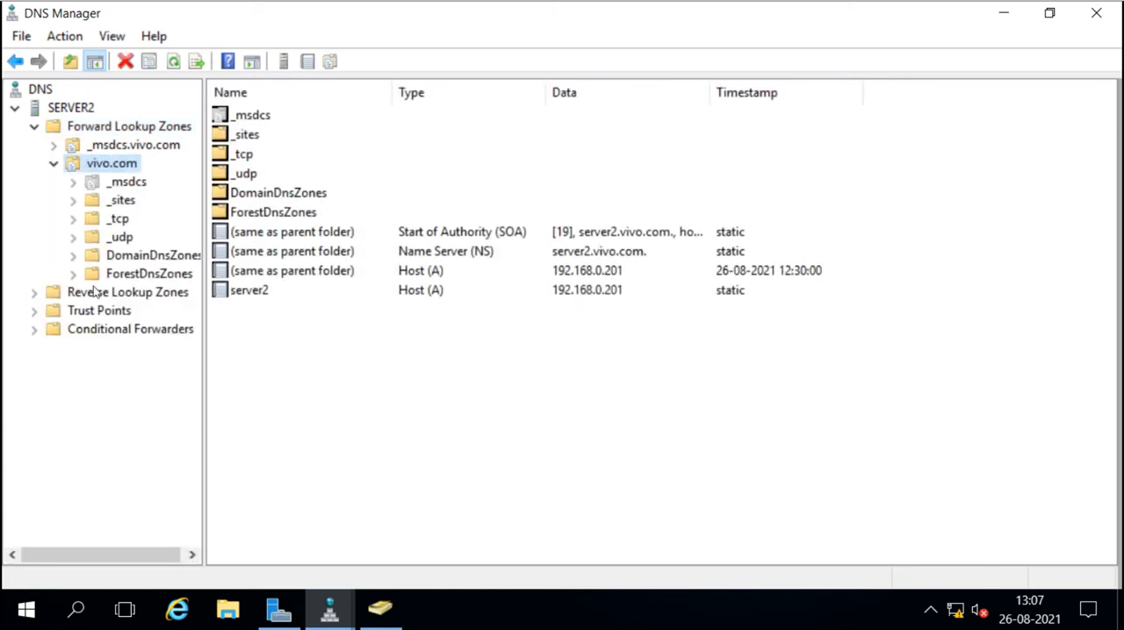
# Start a new conditional forwarder on SERVER2 for the DNS domain sai.com with master server 192.168.0.200.
pyautogui.click(105, 332)
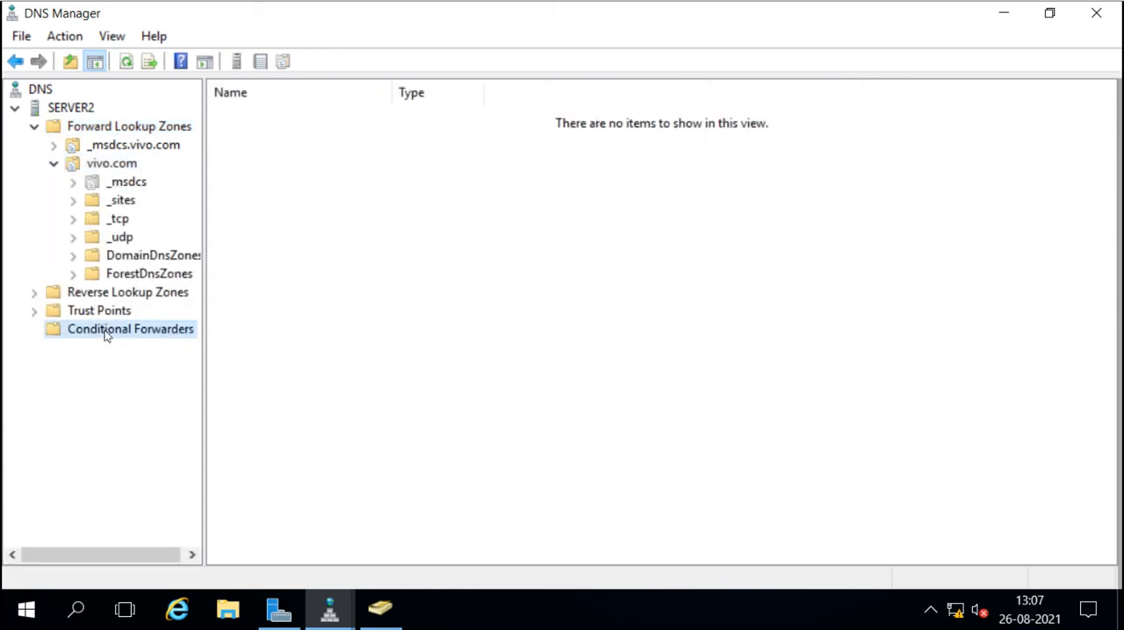
pyautogui.rightClick(106, 335)
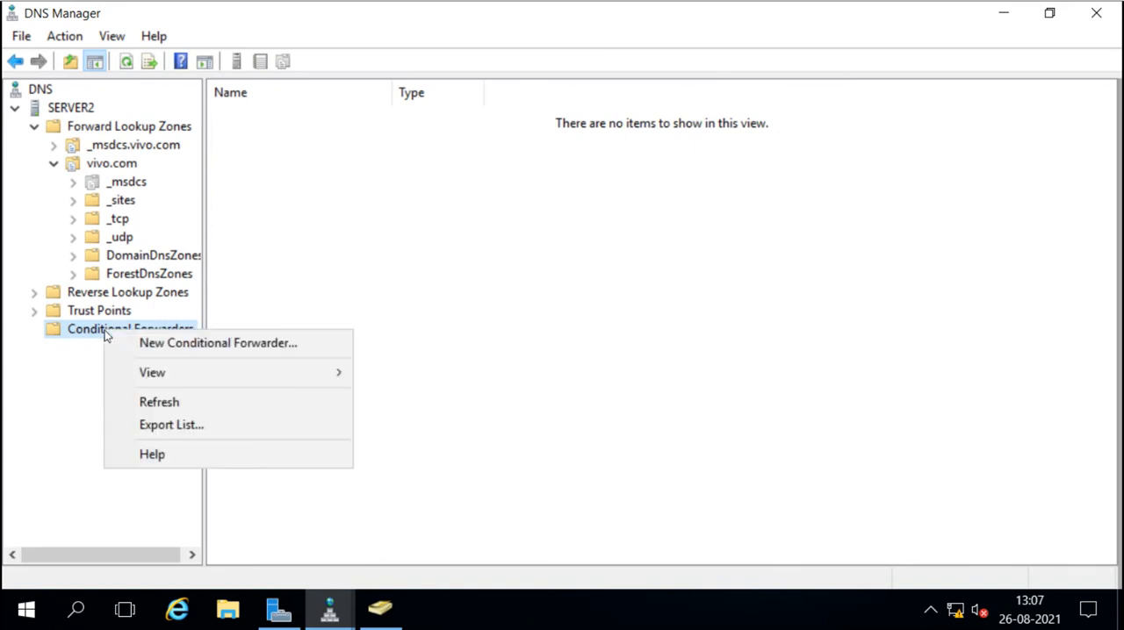
pyautogui.click(176, 347)
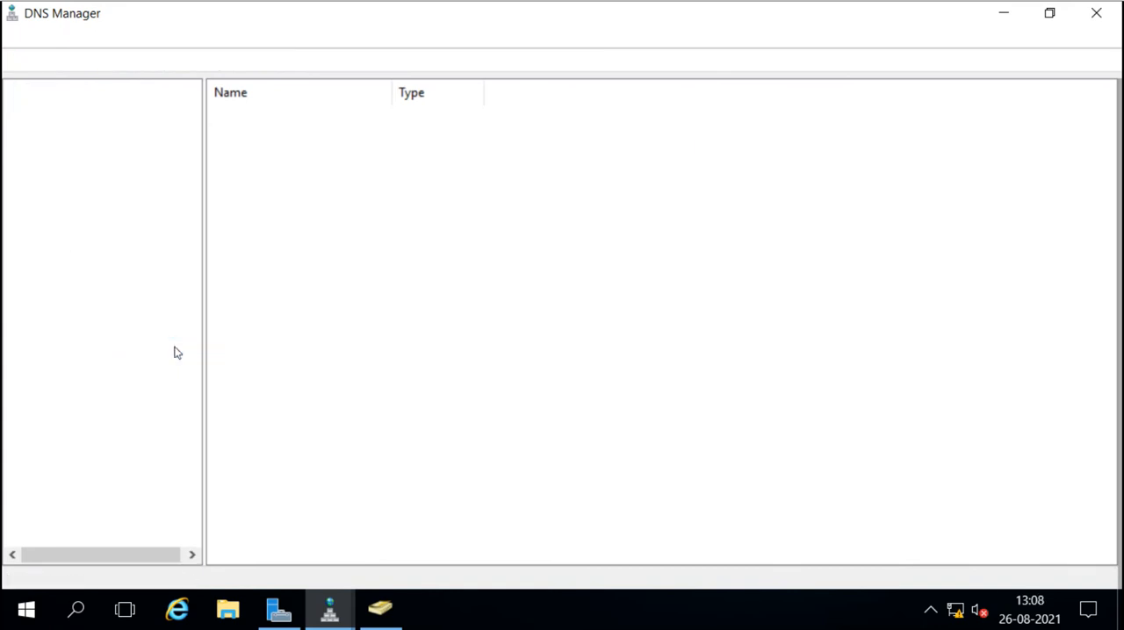
pyautogui.write('sai.com')
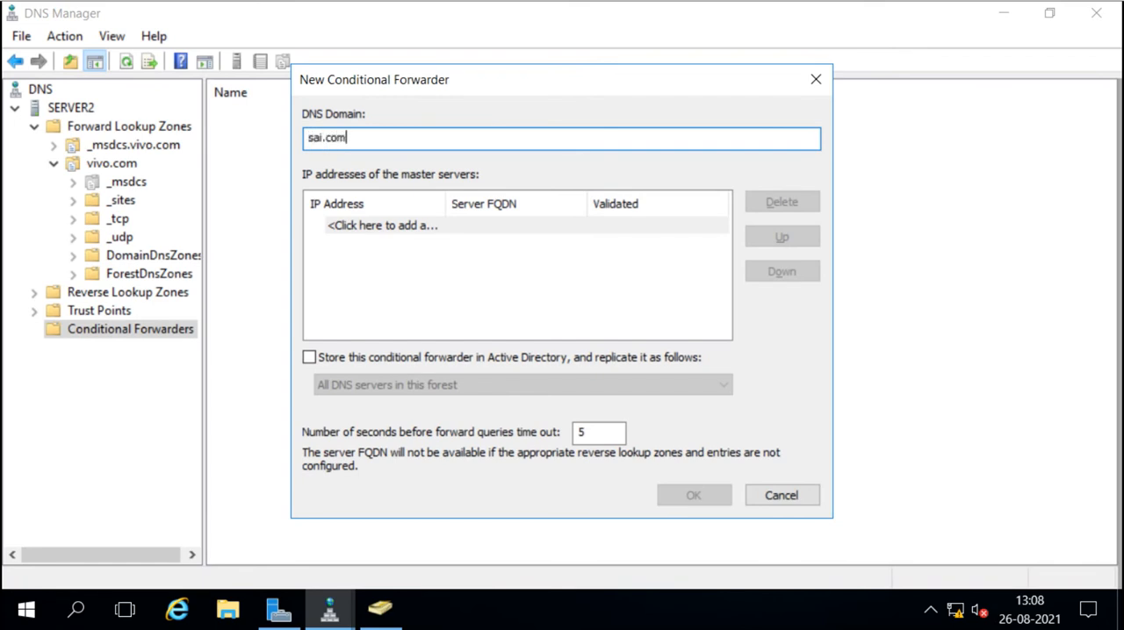
pyautogui.click(396, 225)
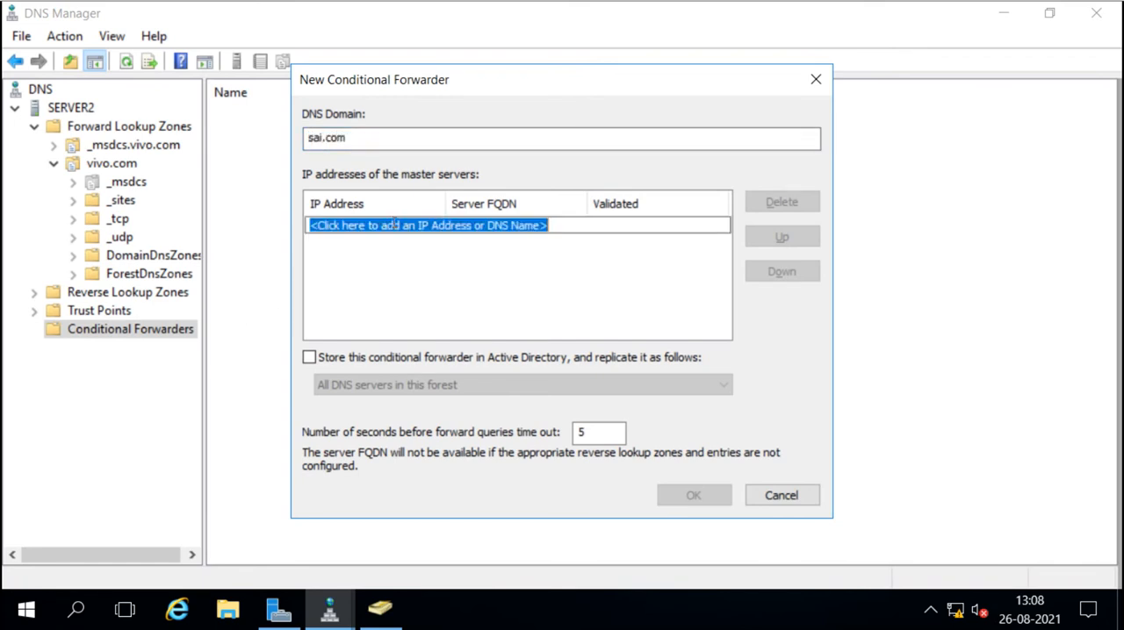
pyautogui.write('192.168.0.200')
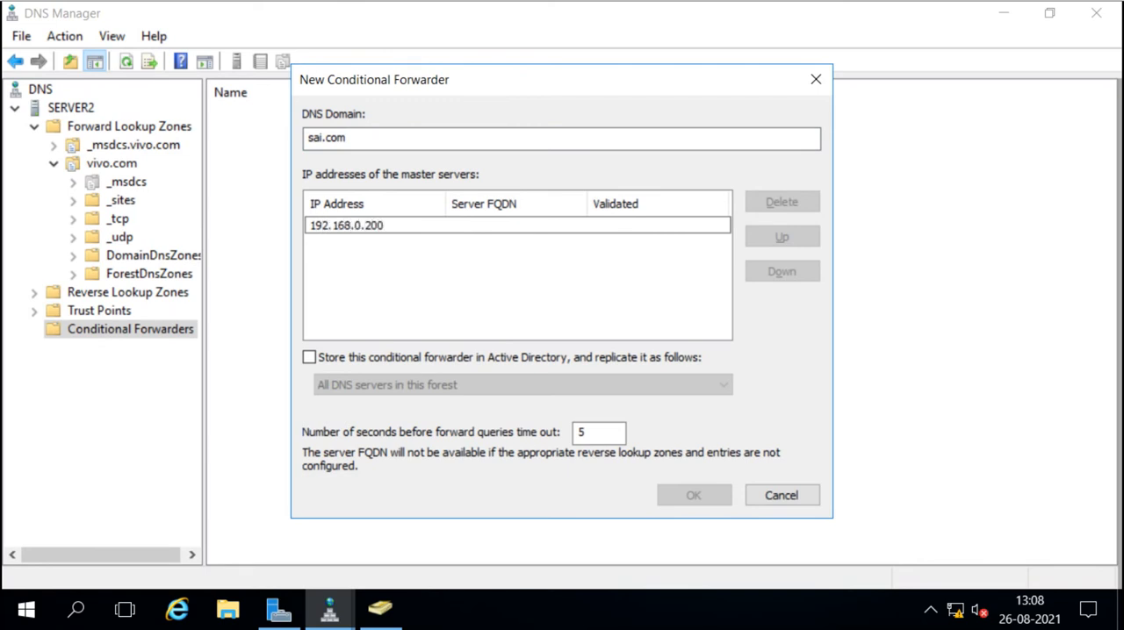
pyautogui.click(520, 279)
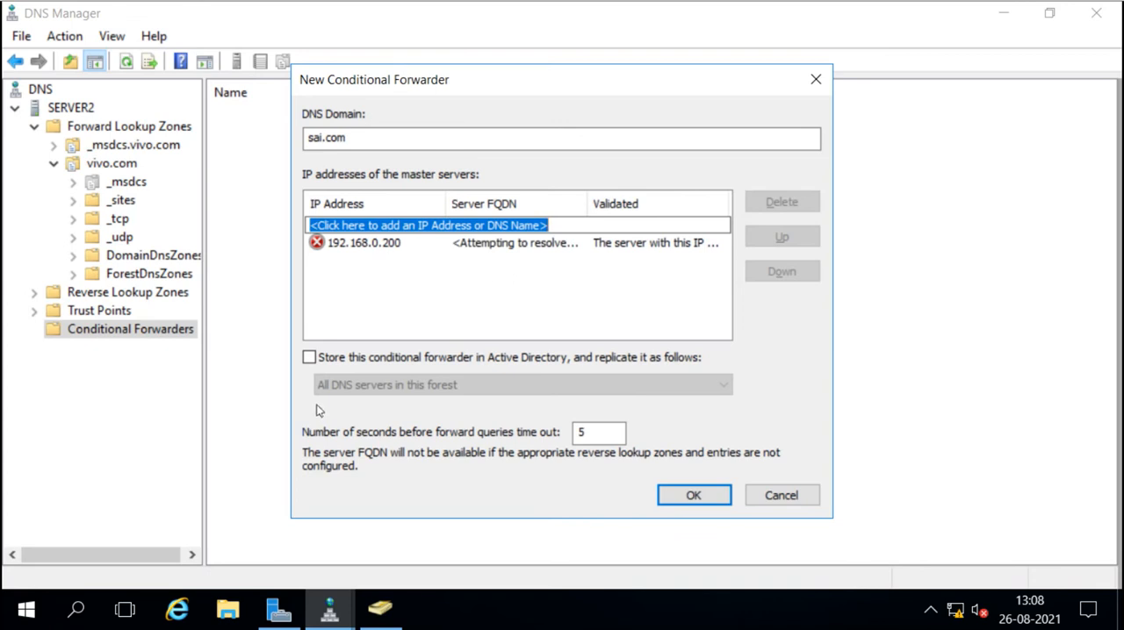
# Create the sai.com forwarder, stored in Active Directory for all DNS servers in this domain with a 1-second query timeout, and minimize DNS Manager.
pyautogui.click(309, 358)
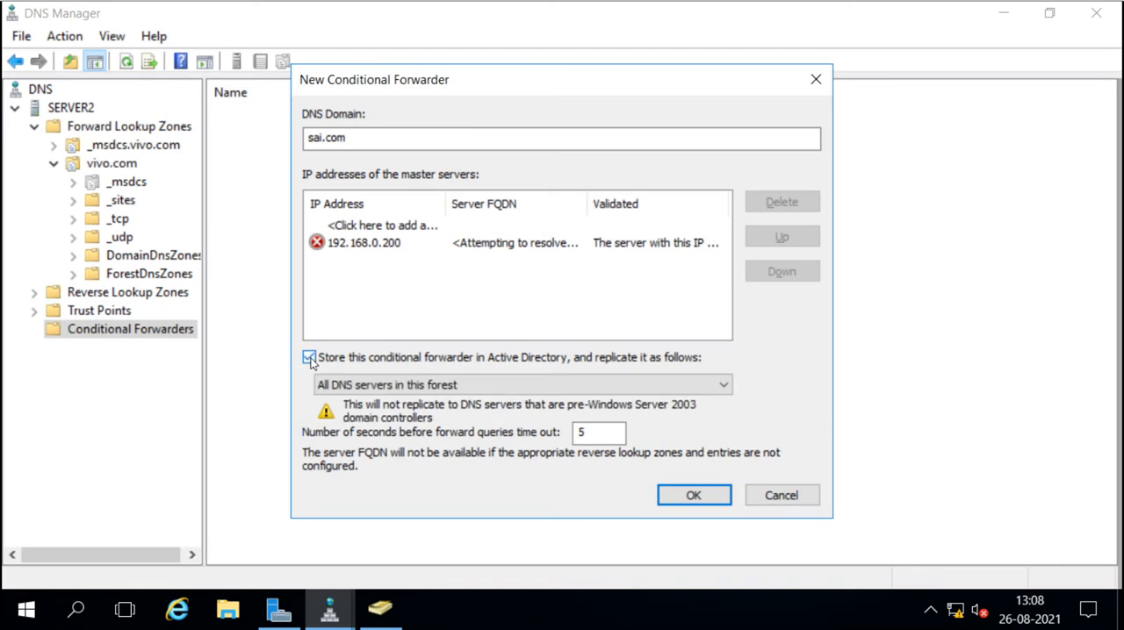
pyautogui.click(414, 393)
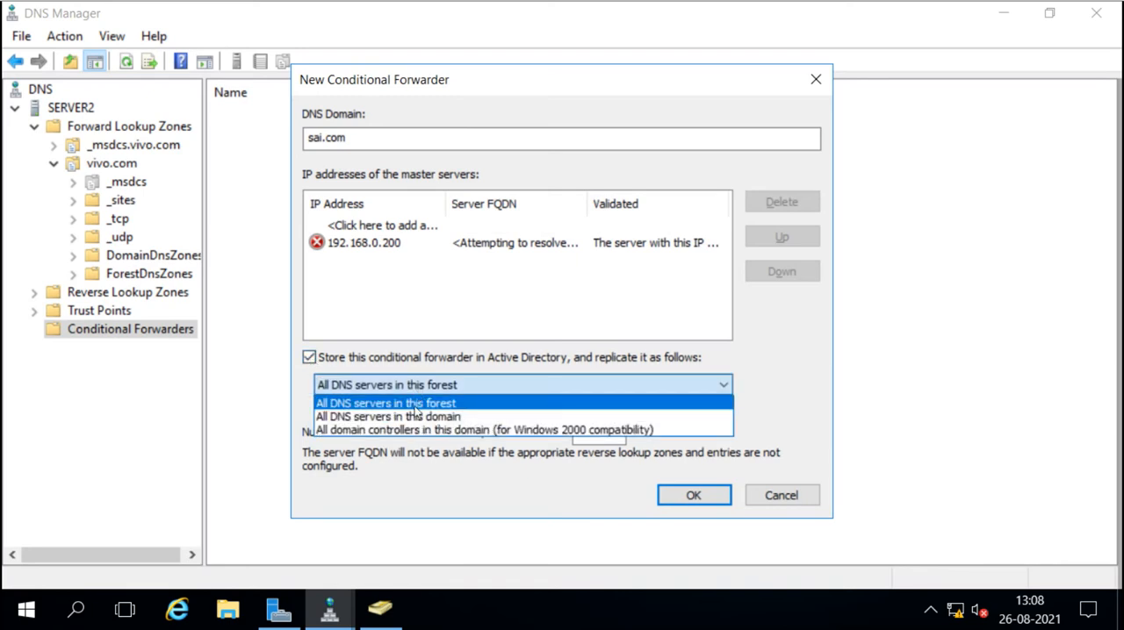
pyautogui.click(416, 418)
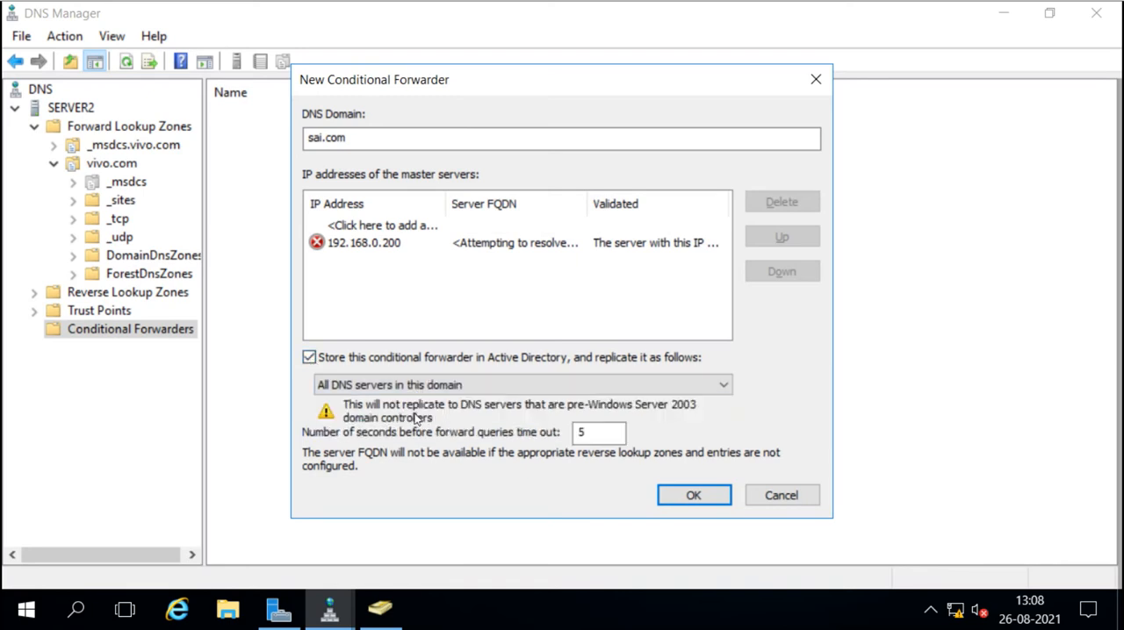
pyautogui.doubleClick(615, 434)
pyautogui.write('1')
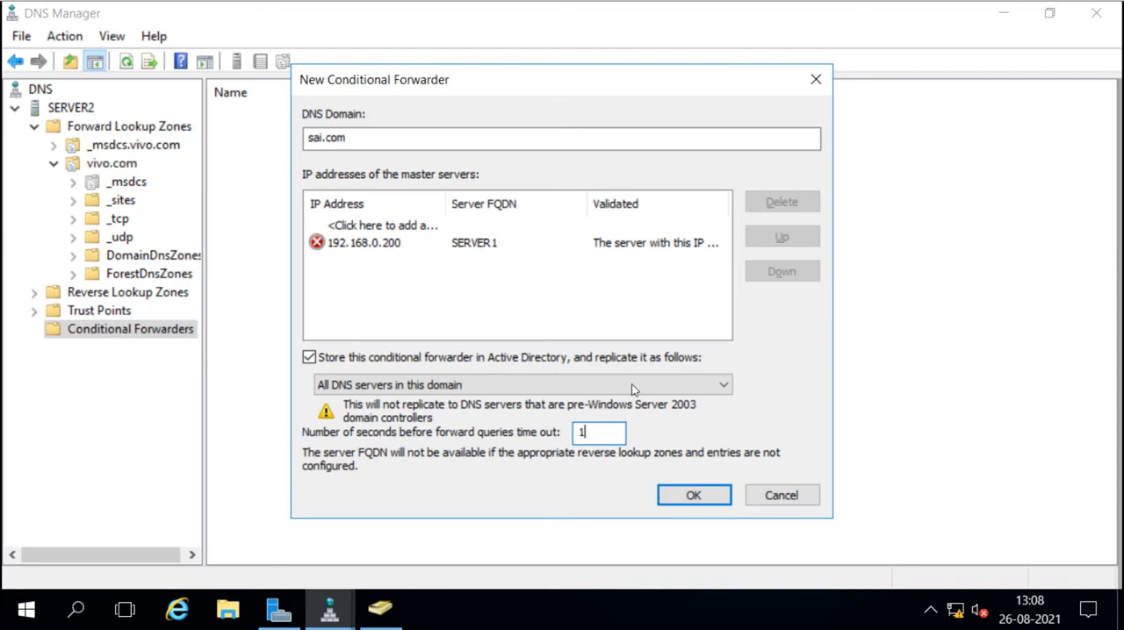
pyautogui.click(687, 497)
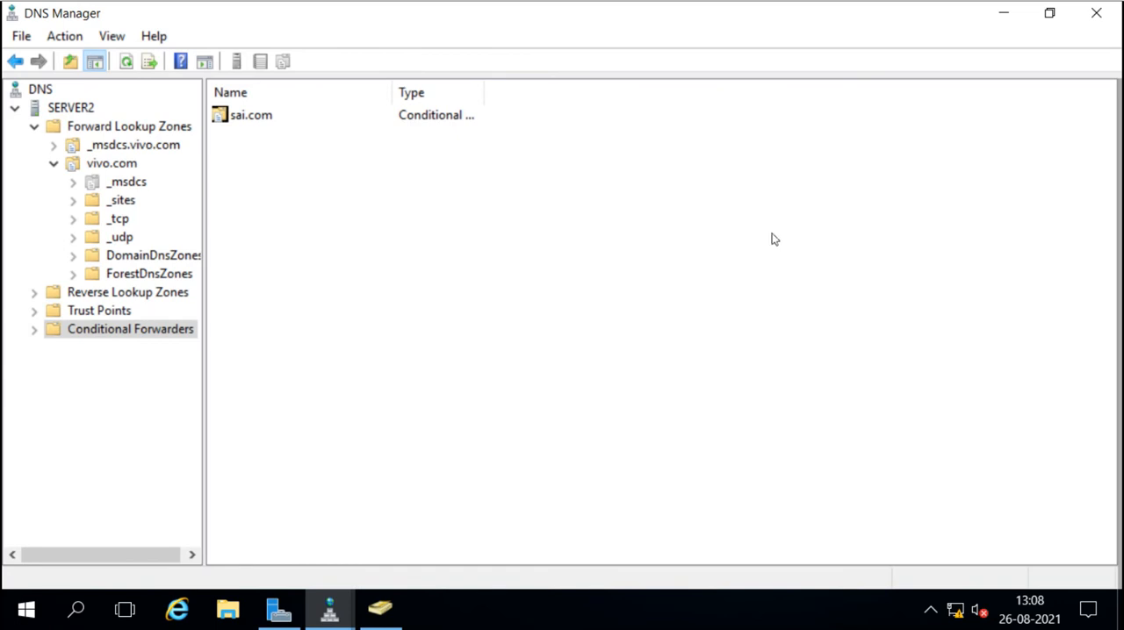
pyautogui.click(1005, 17)
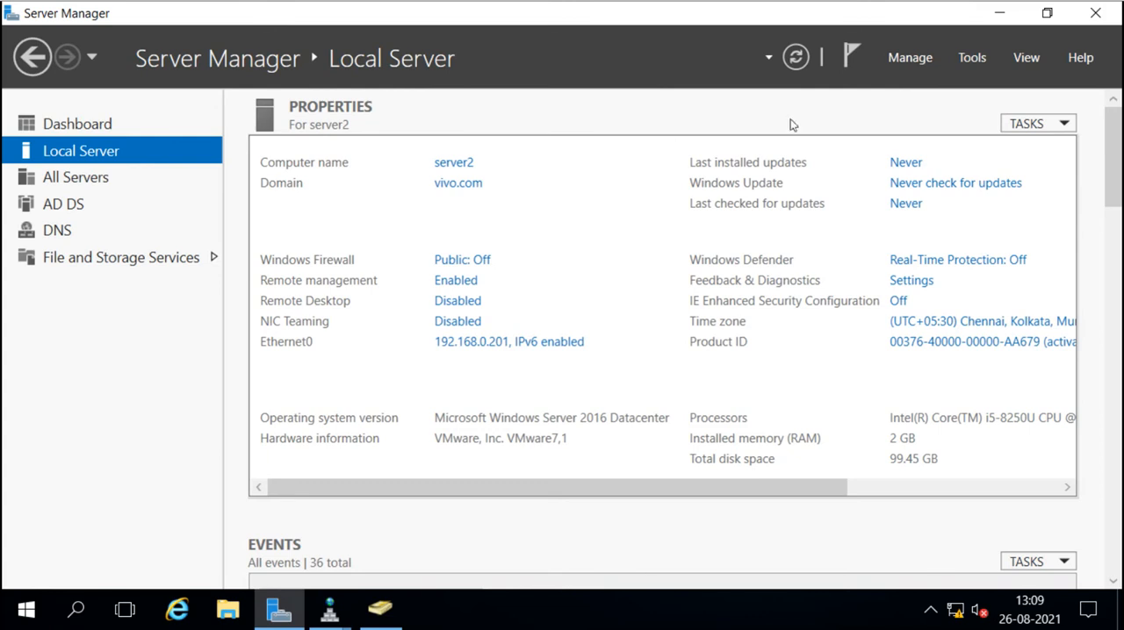
# Open Active Directory Domains and Trusts in a maximized window and show the trusts in the vivo.com domain's properties.
pyautogui.click(972, 58)
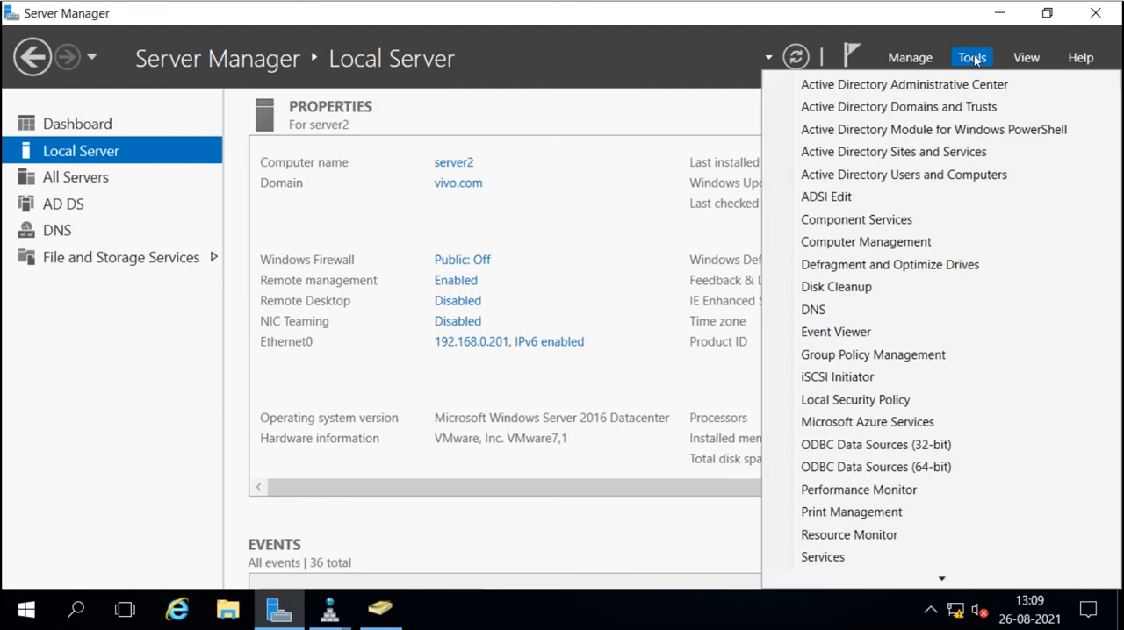
pyautogui.click(929, 112)
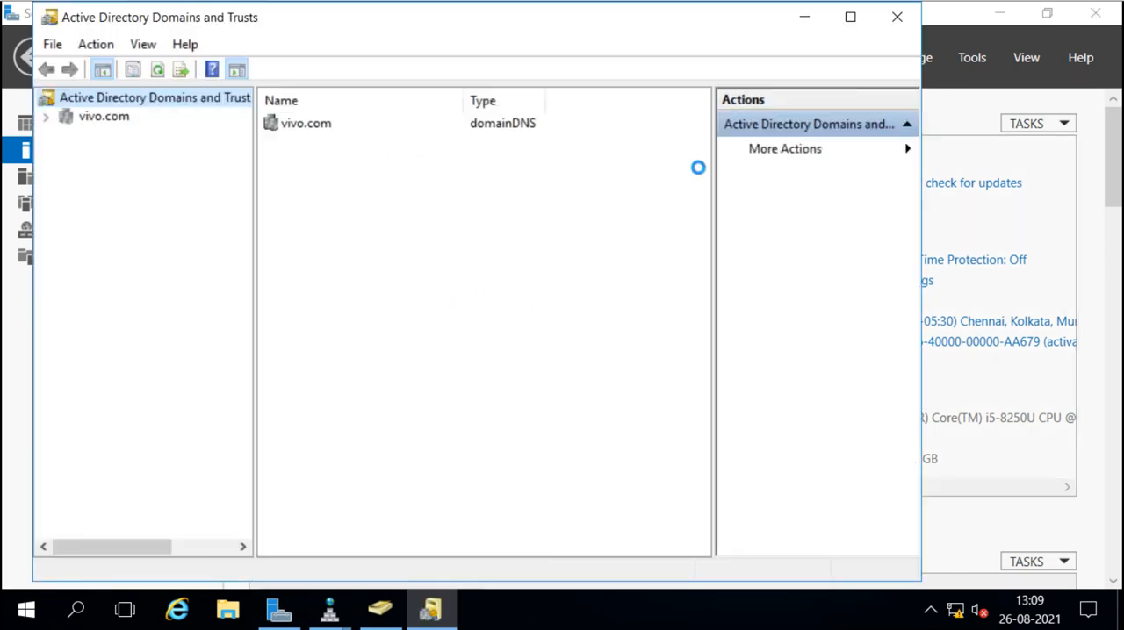
pyautogui.click(850, 17)
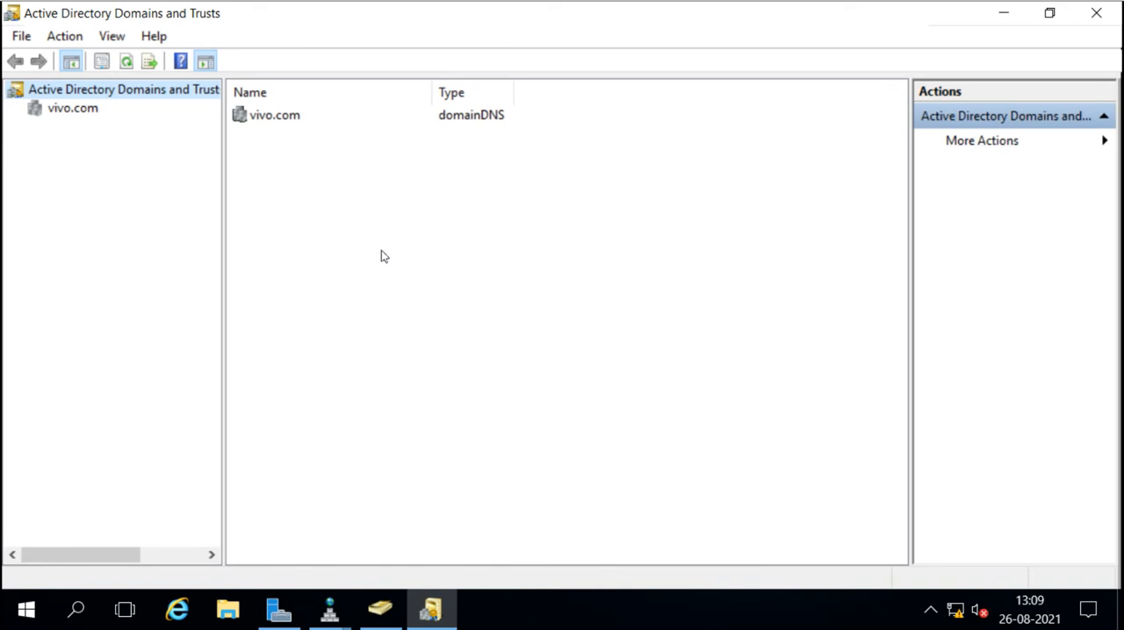
pyautogui.rightClick(61, 117)
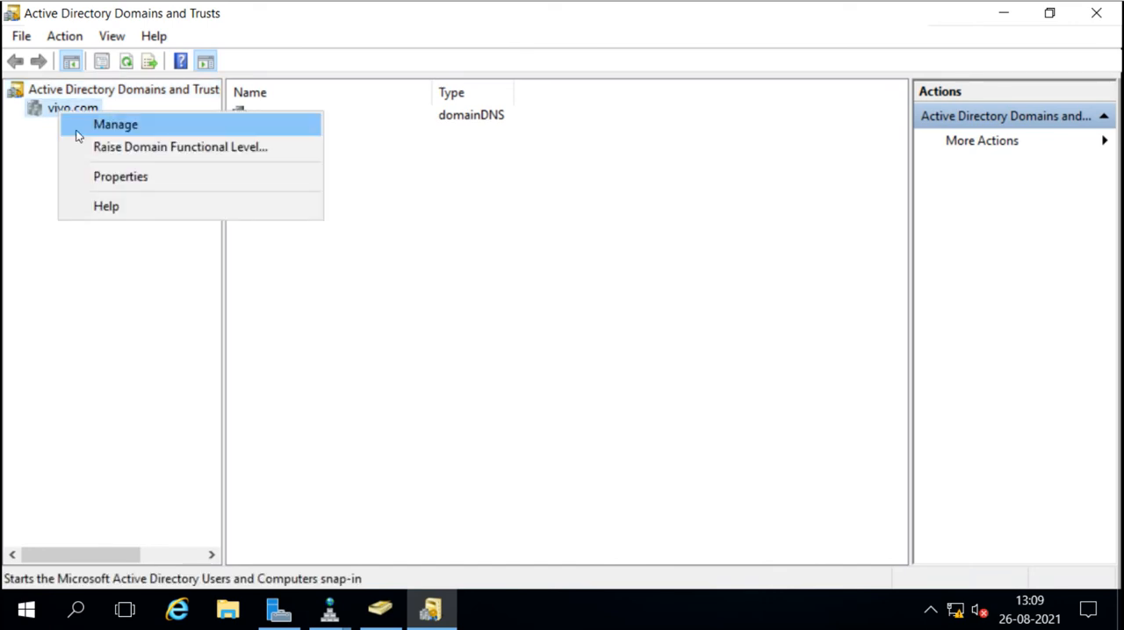
pyautogui.click(151, 180)
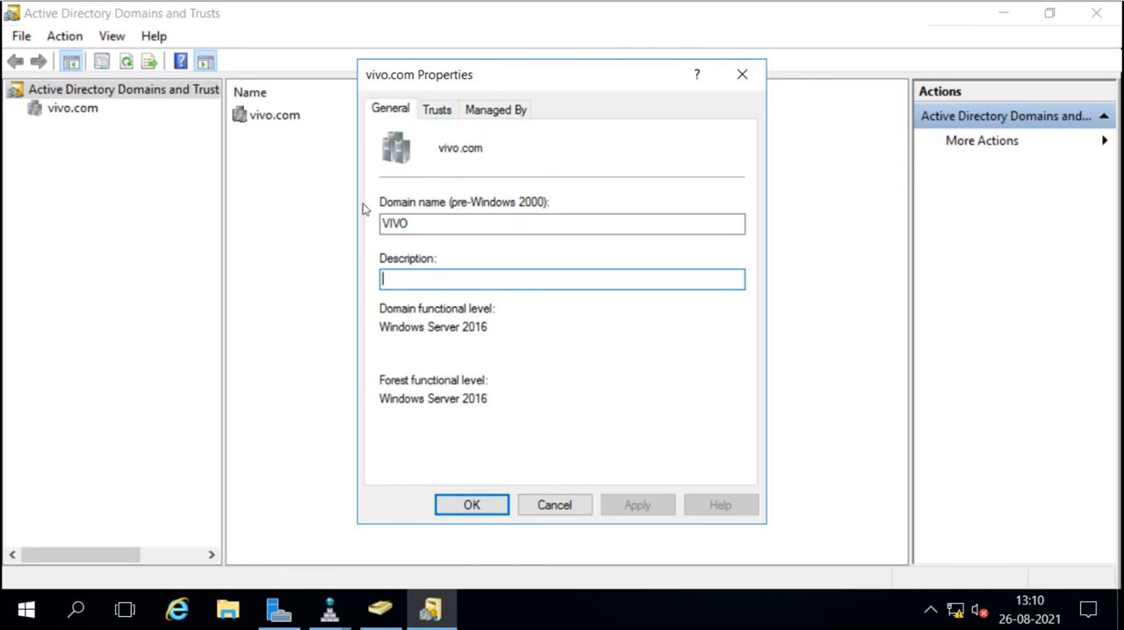
pyautogui.click(439, 114)
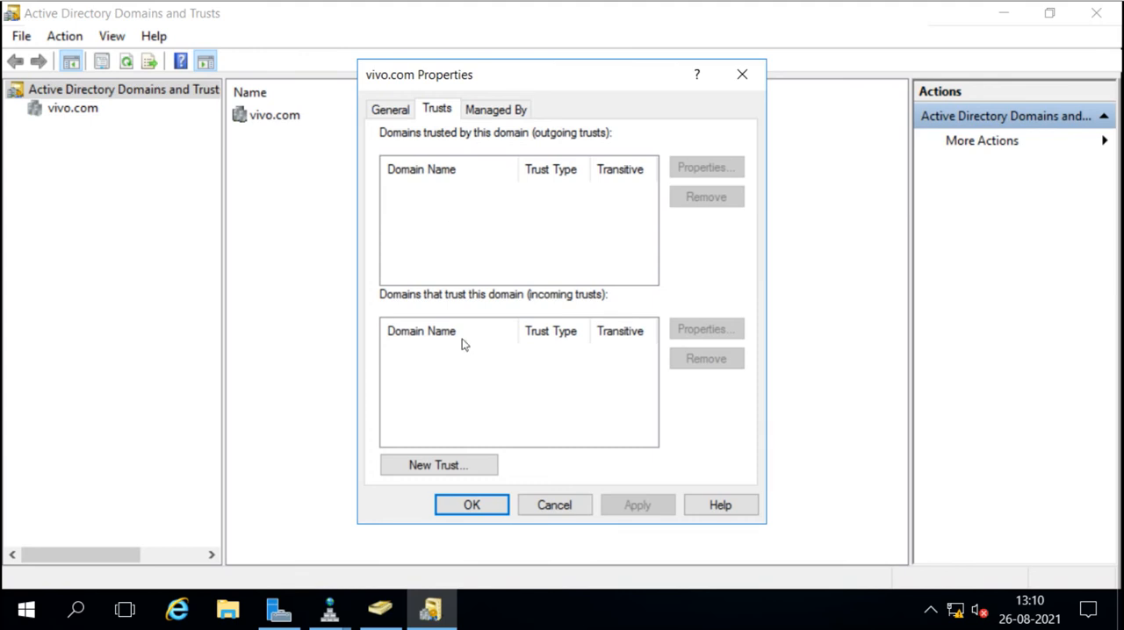
# Start a new trust for vivo.com and enter sai.com as the trust name.
pyautogui.click(440, 466)
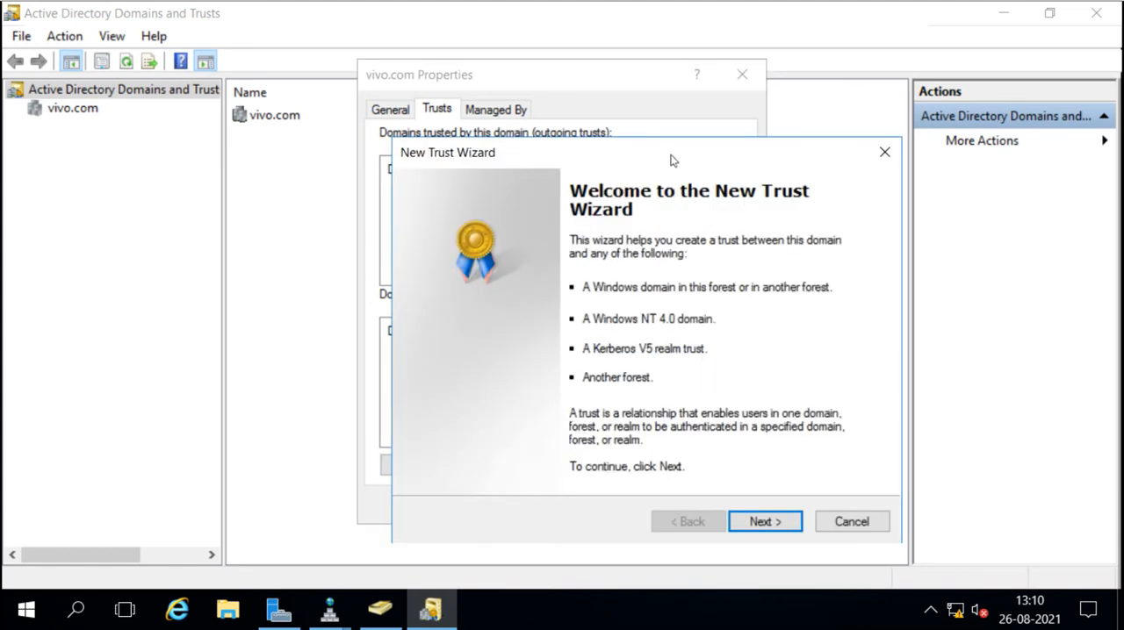
pyautogui.moveTo(654, 151); pyautogui.dragTo(565, 271)
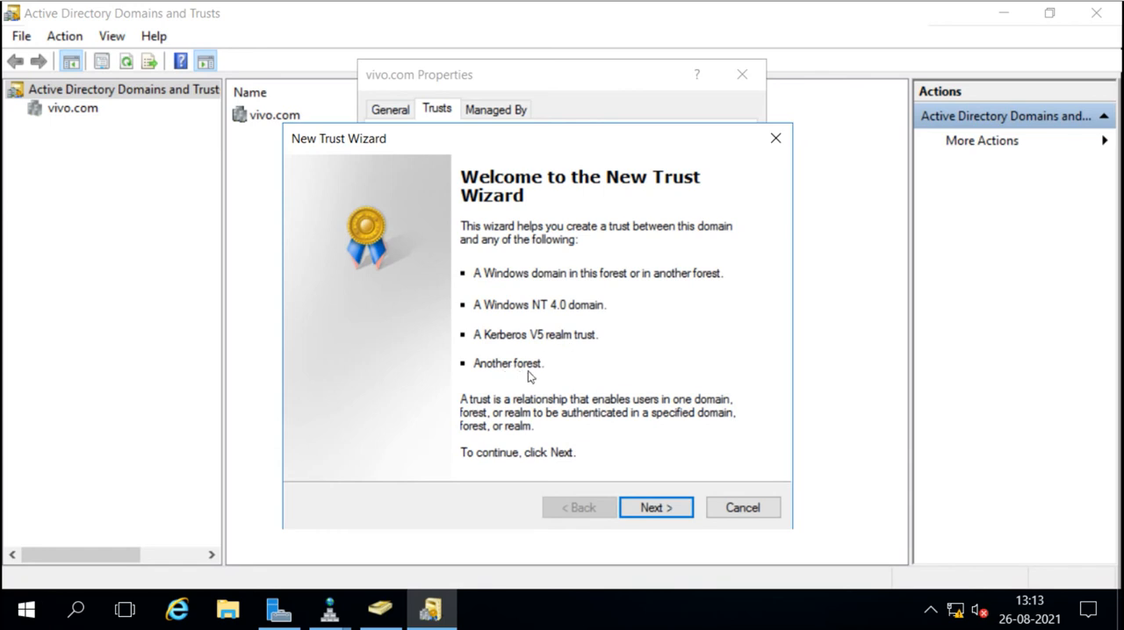
pyautogui.click(657, 508)
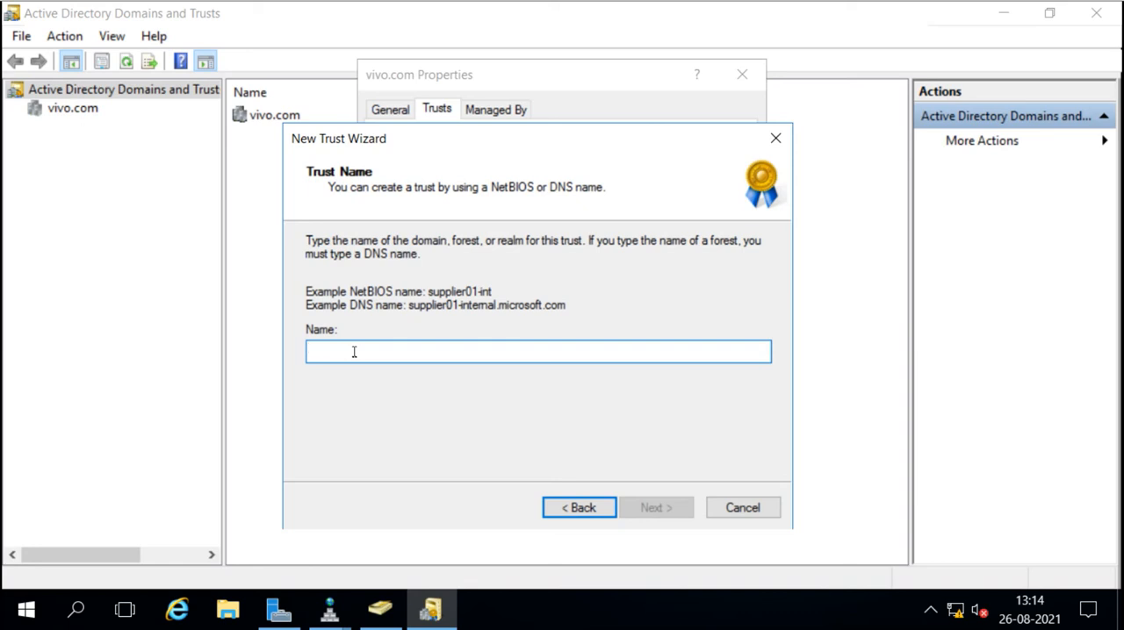
pyautogui.write('sai.com')
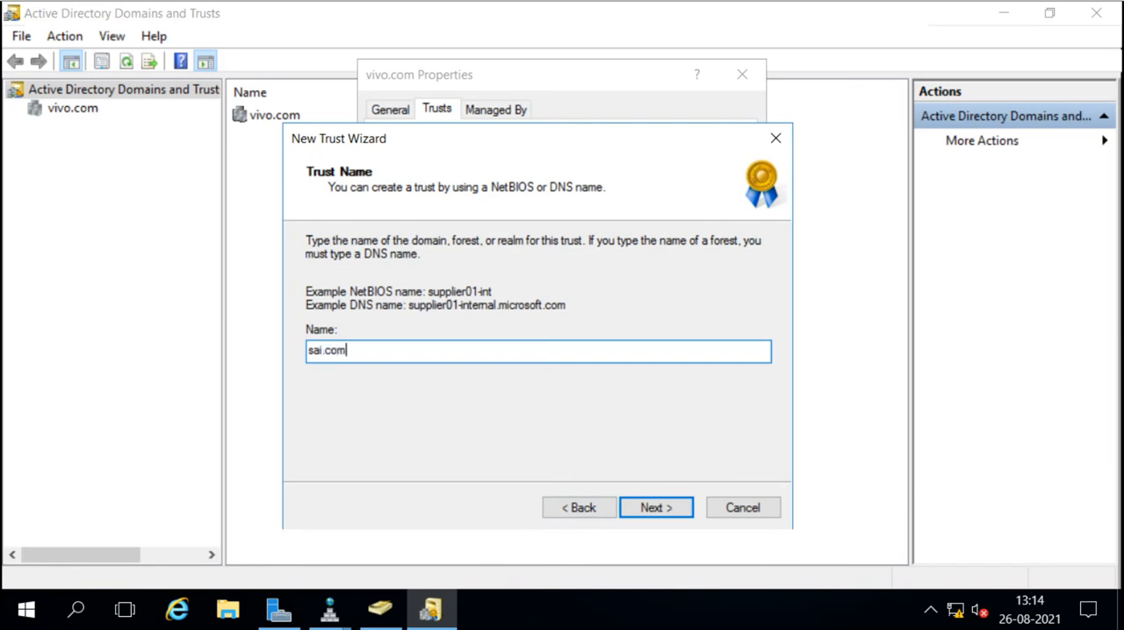
pyautogui.click(661, 509)
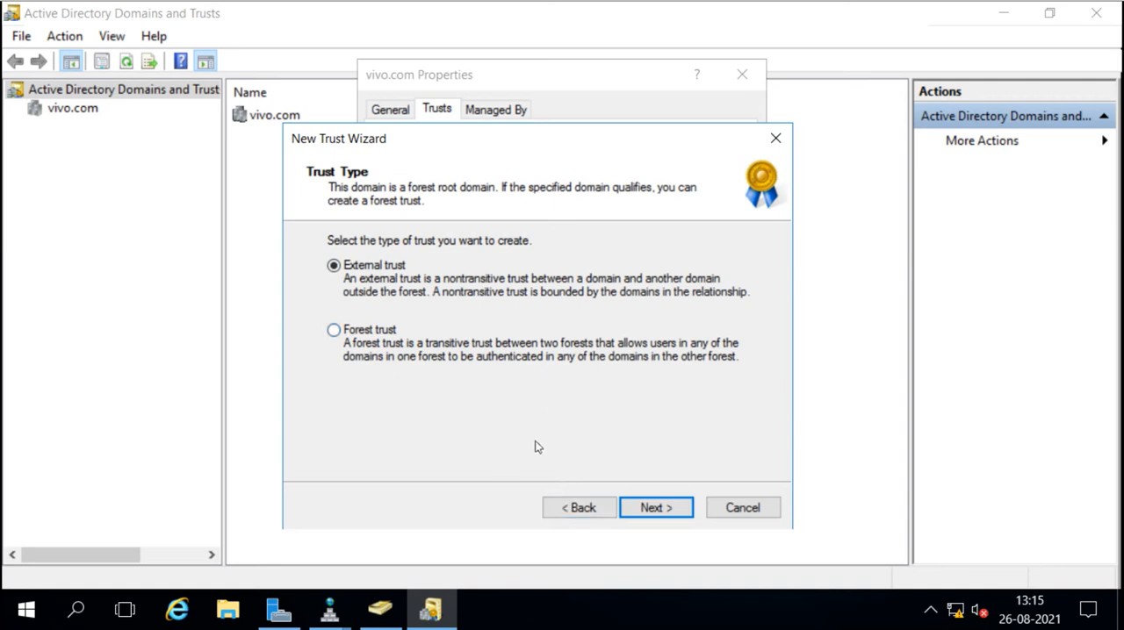
pyautogui.click(562, 509)
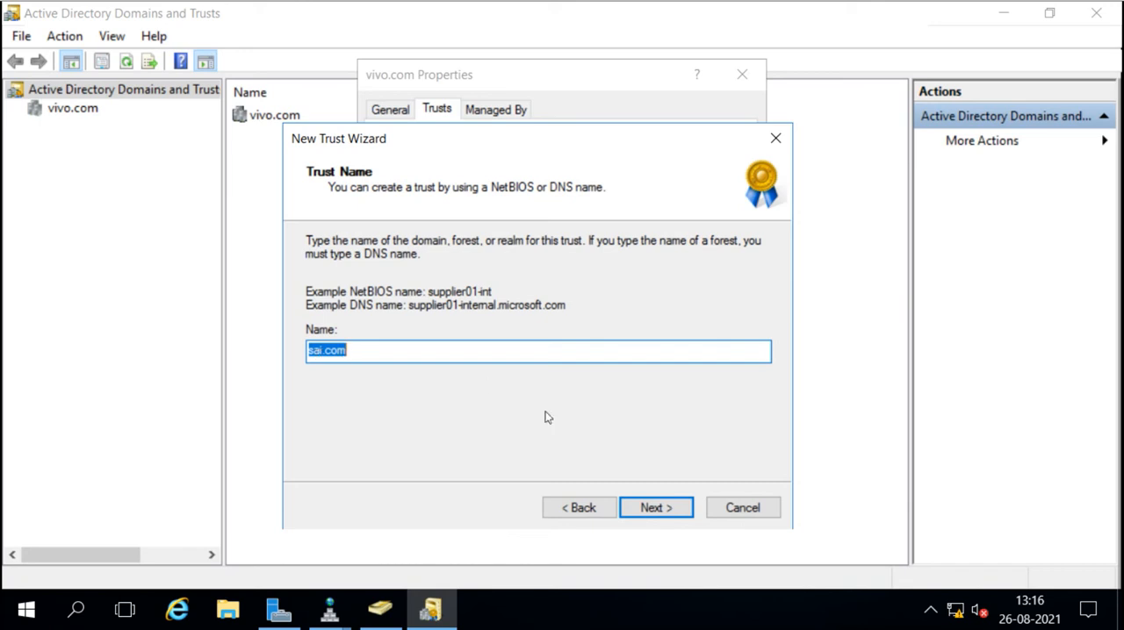
pyautogui.click(654, 508)
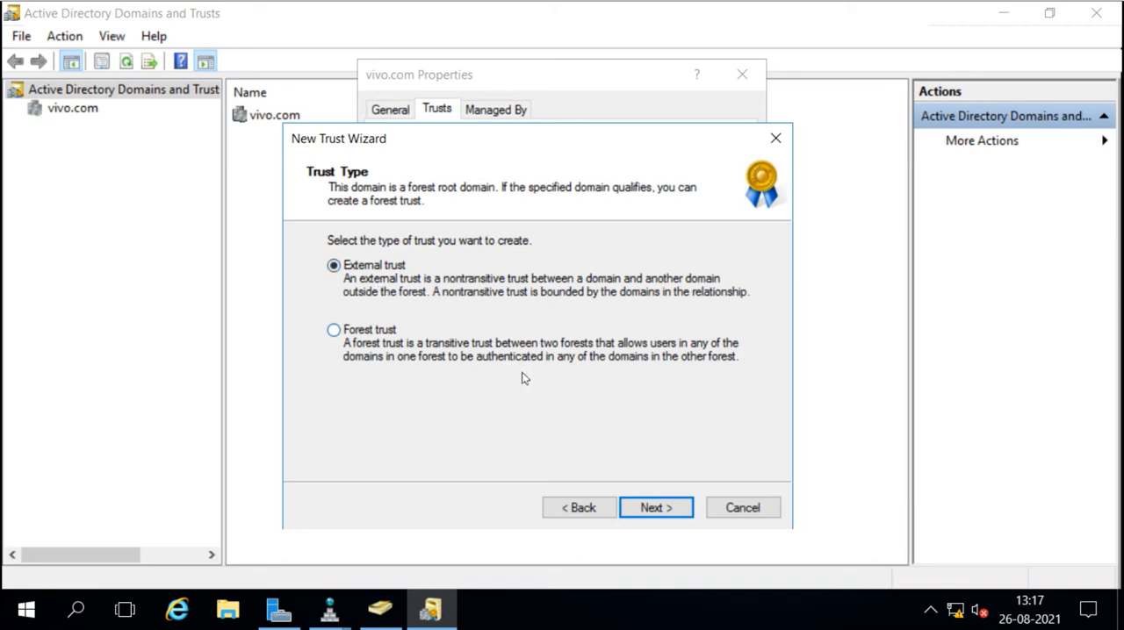
pyautogui.click(574, 508)
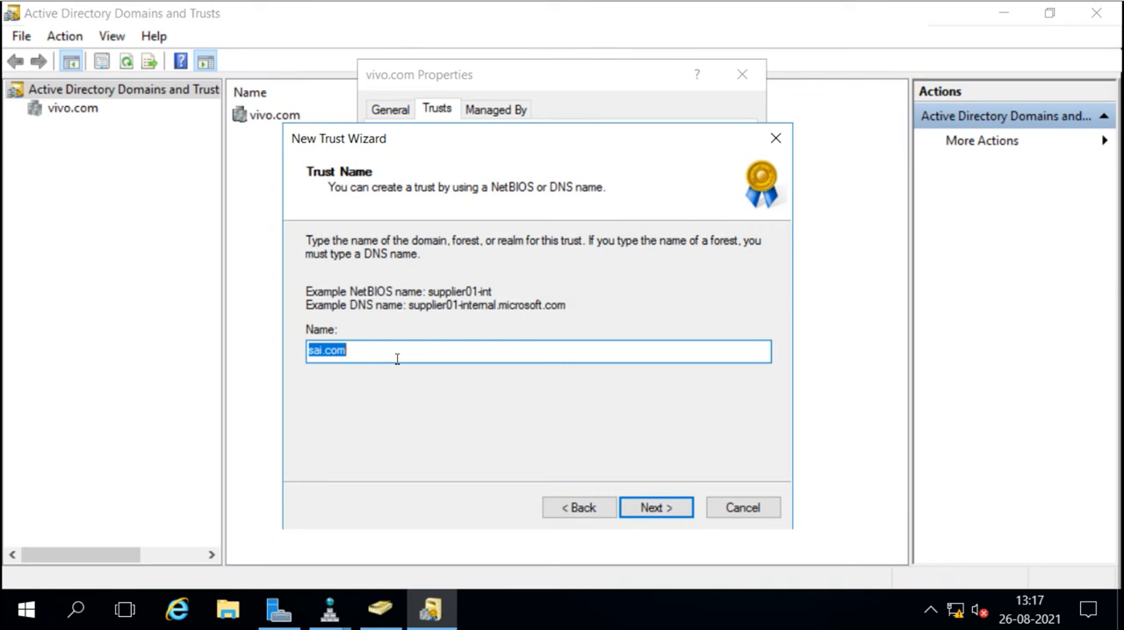
pyautogui.click(649, 508)
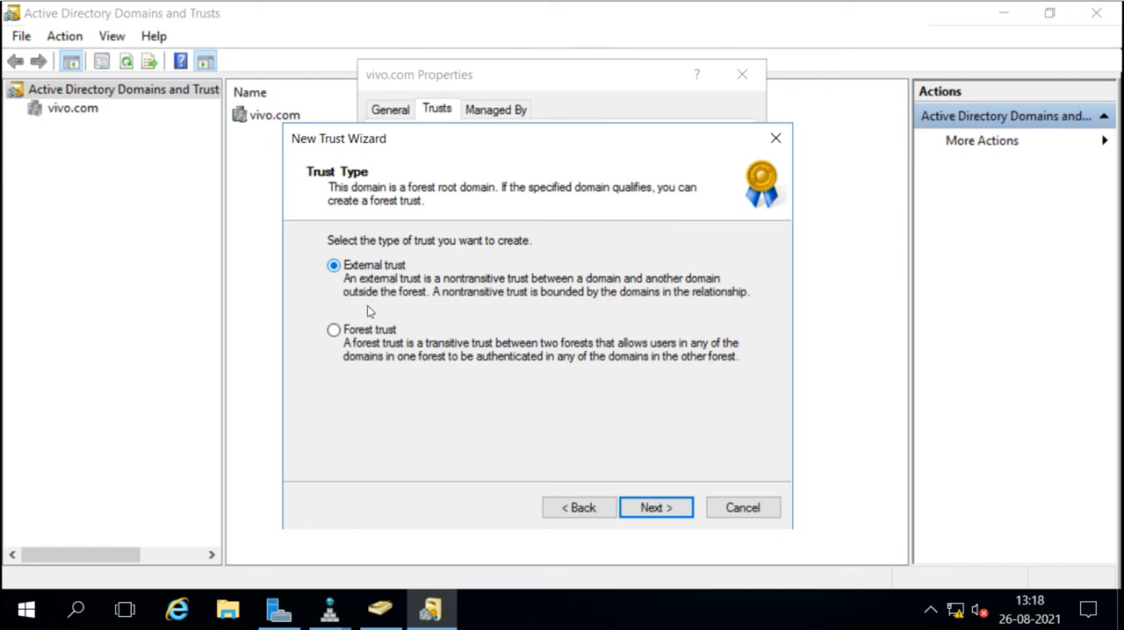
# Select Forest trust as the trust type and accept Two-way as its direction.
pyautogui.click(334, 331)
pyautogui.click(654, 506)
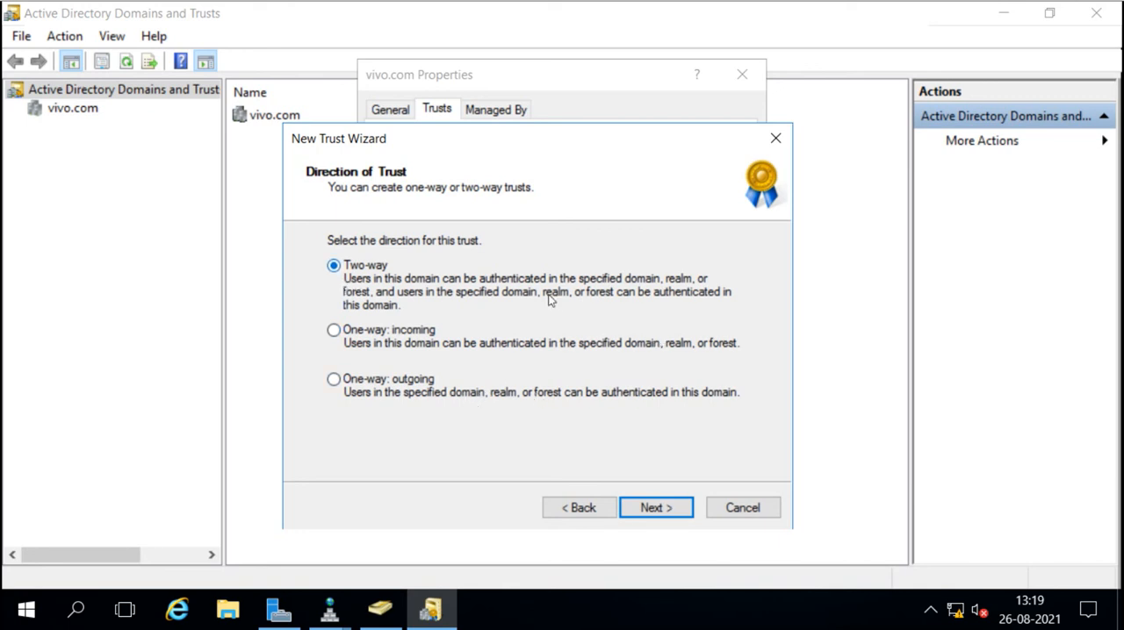
pyautogui.click(669, 512)
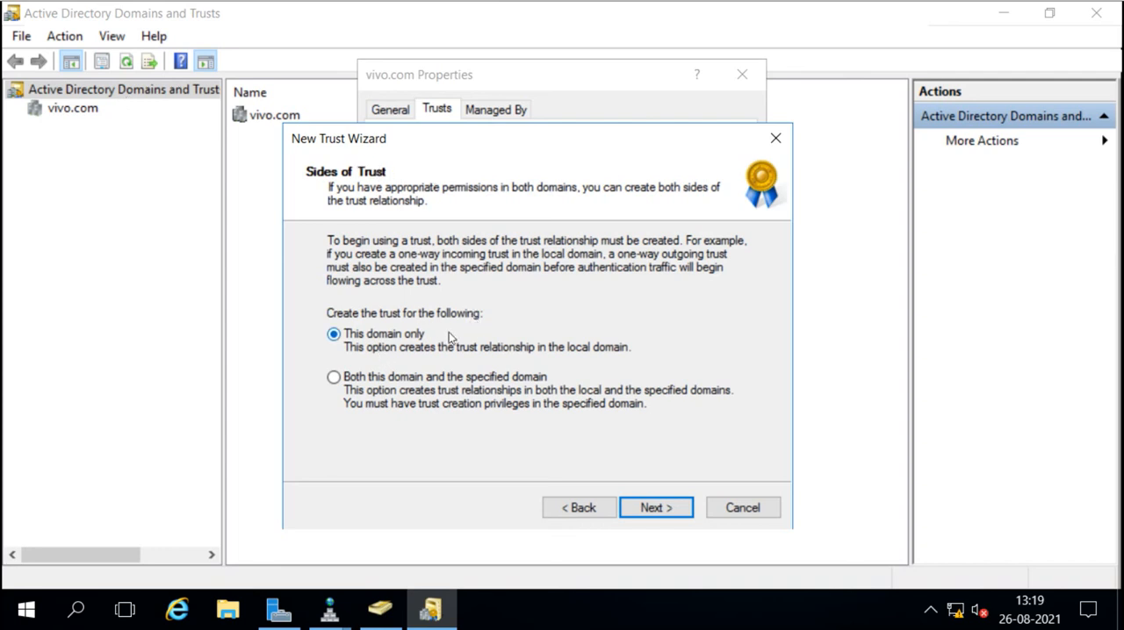
# Set the sides of trust to both this domain and the specified domain.
pyautogui.click(333, 378)
pyautogui.click(344, 337)
pyautogui.click(334, 378)
pyautogui.click(652, 507)
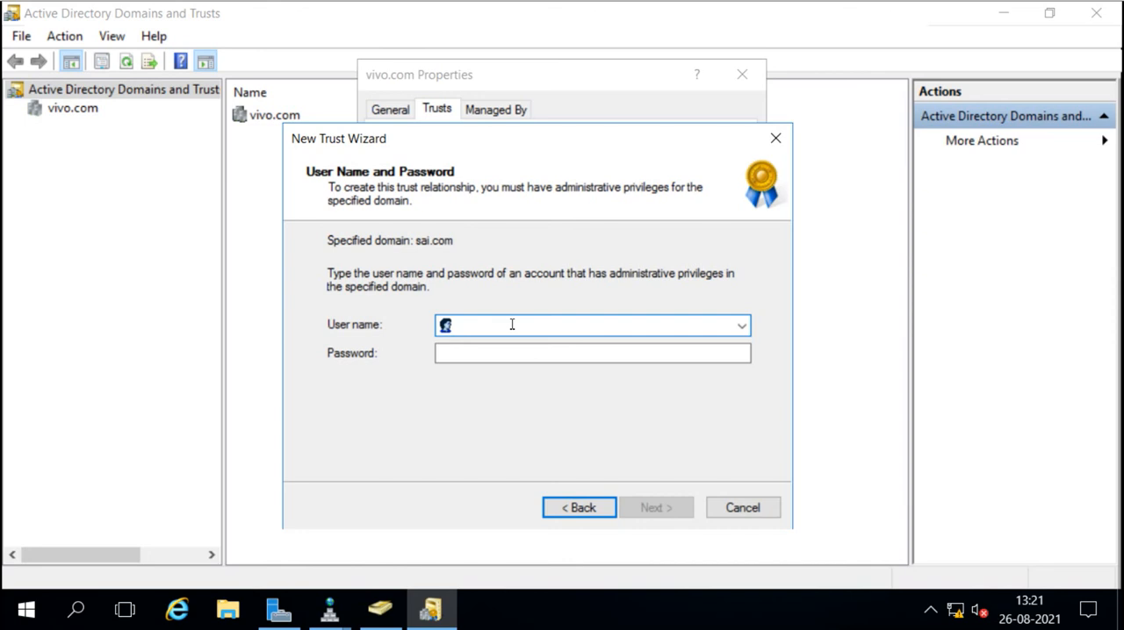
# Supply the sai.com administrative credentials with user name administrator and the account password.
pyautogui.write('administrat')
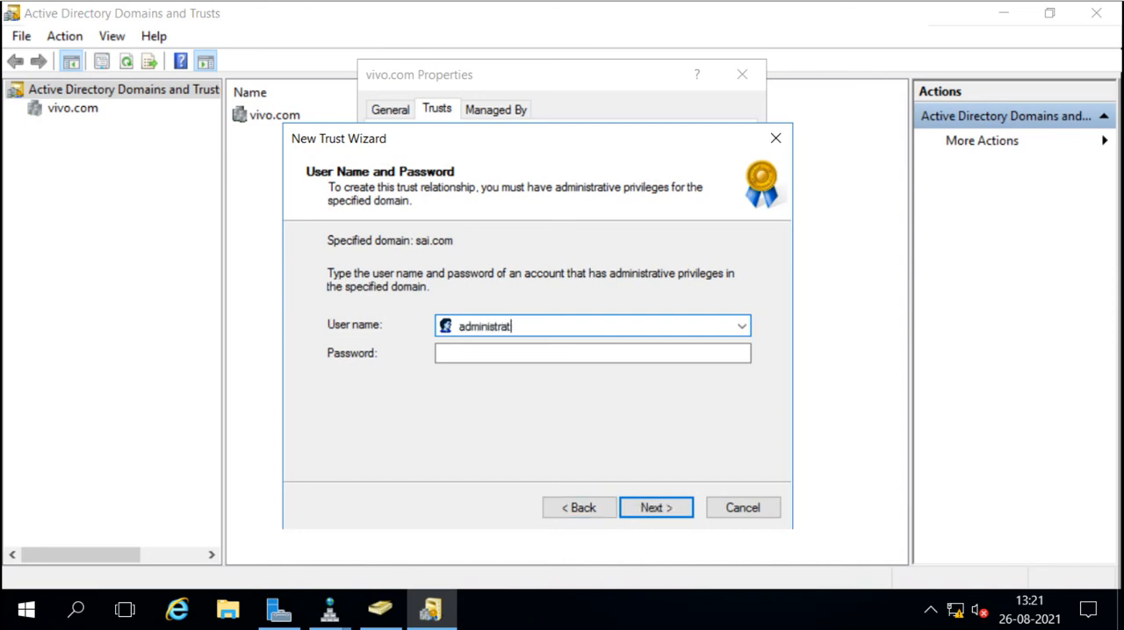
pyautogui.write('or')
pyautogui.press('Tab')
pyautogui.write('***')
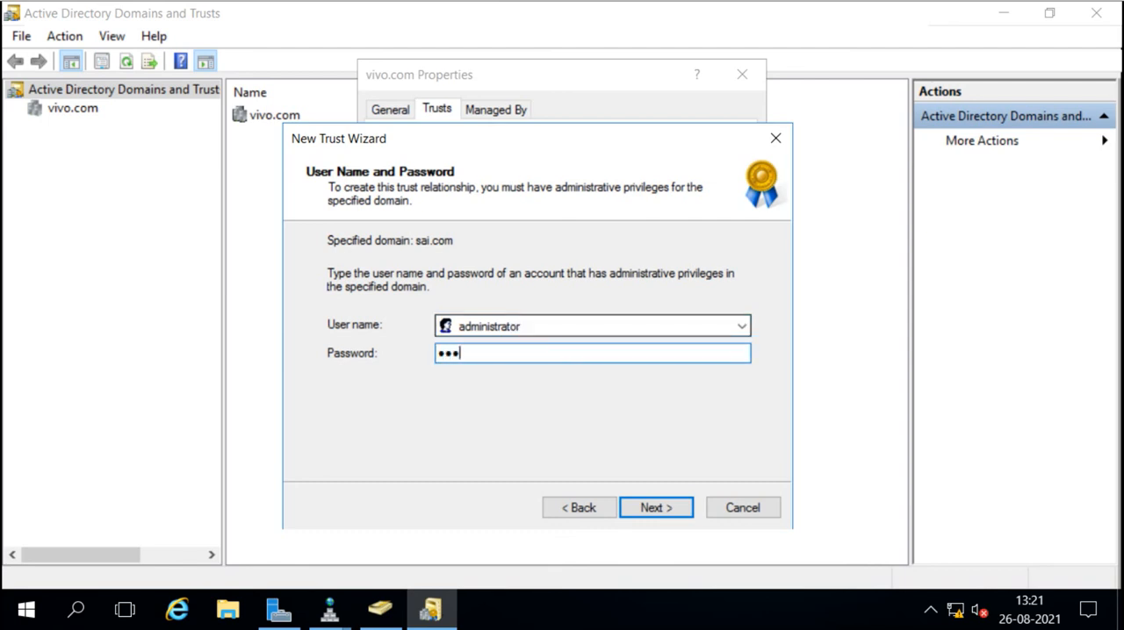
pyautogui.write('****')
pyautogui.click(656, 508)
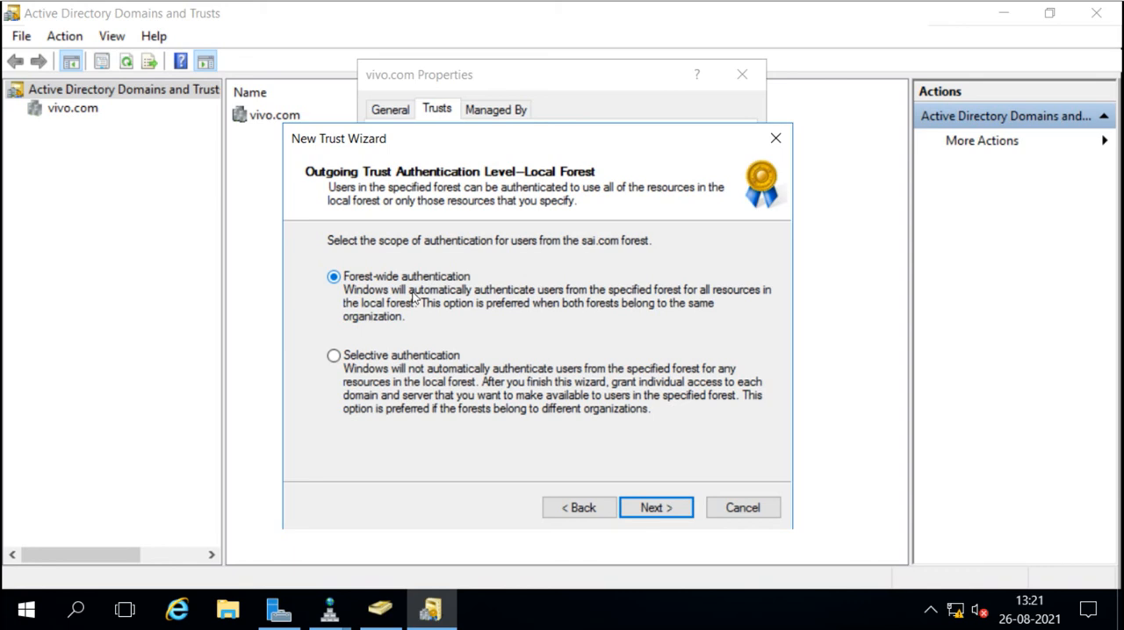
# Use forest-wide authentication for both the local and the specified forest, and create the trust from the reviewed settings.
pyautogui.click(333, 358)
pyautogui.click(334, 277)
pyautogui.click(652, 509)
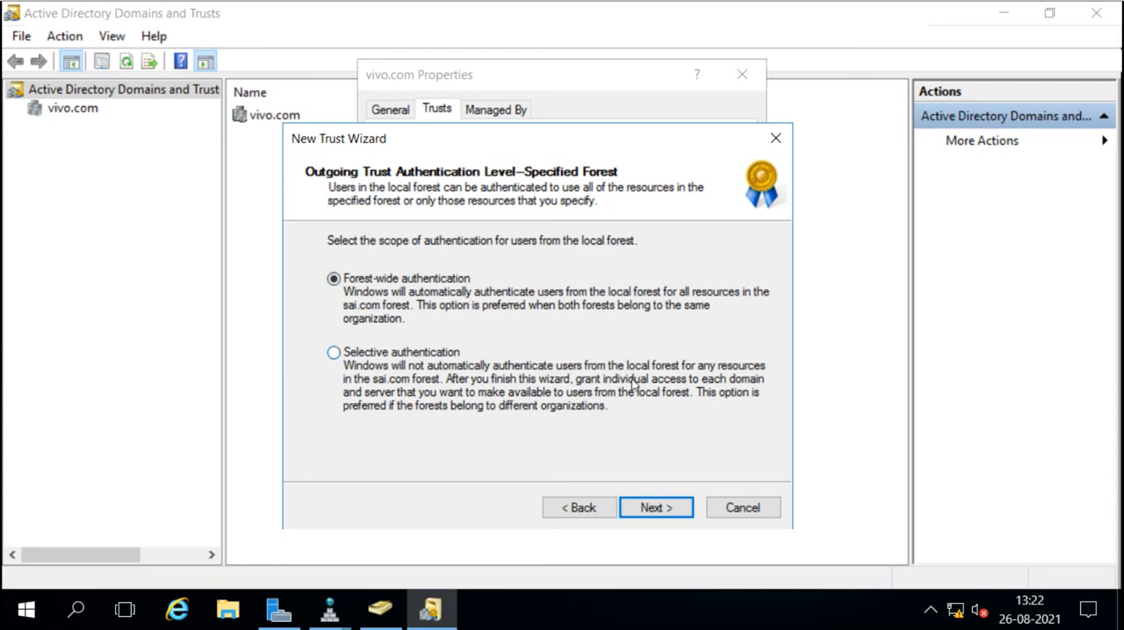
pyautogui.click(657, 510)
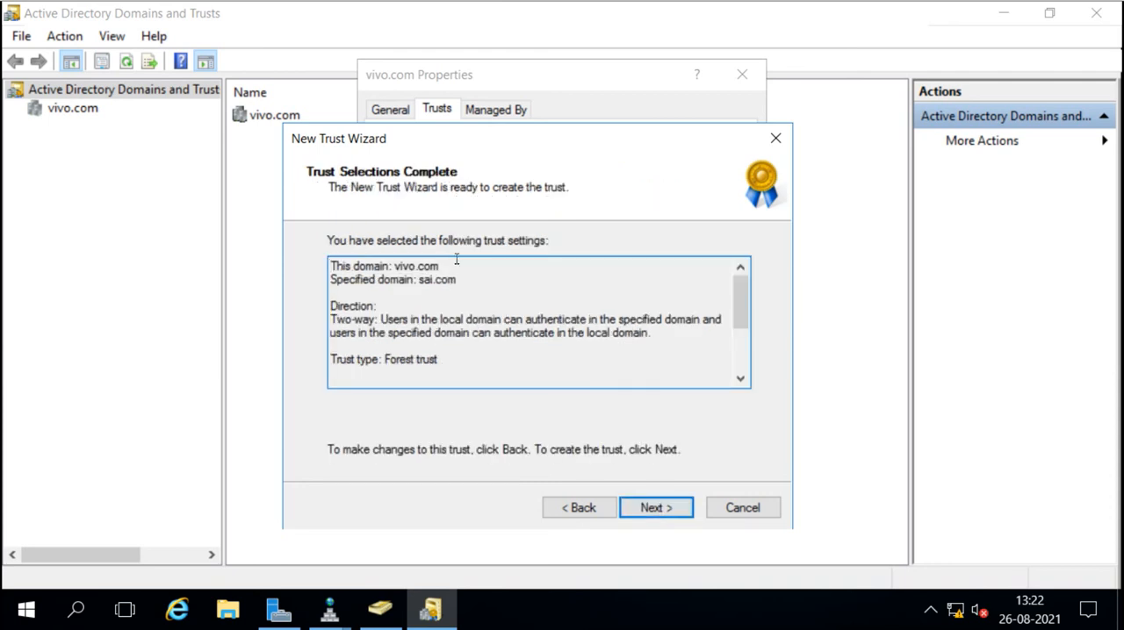
pyautogui.scroll(-2, 643, 349)
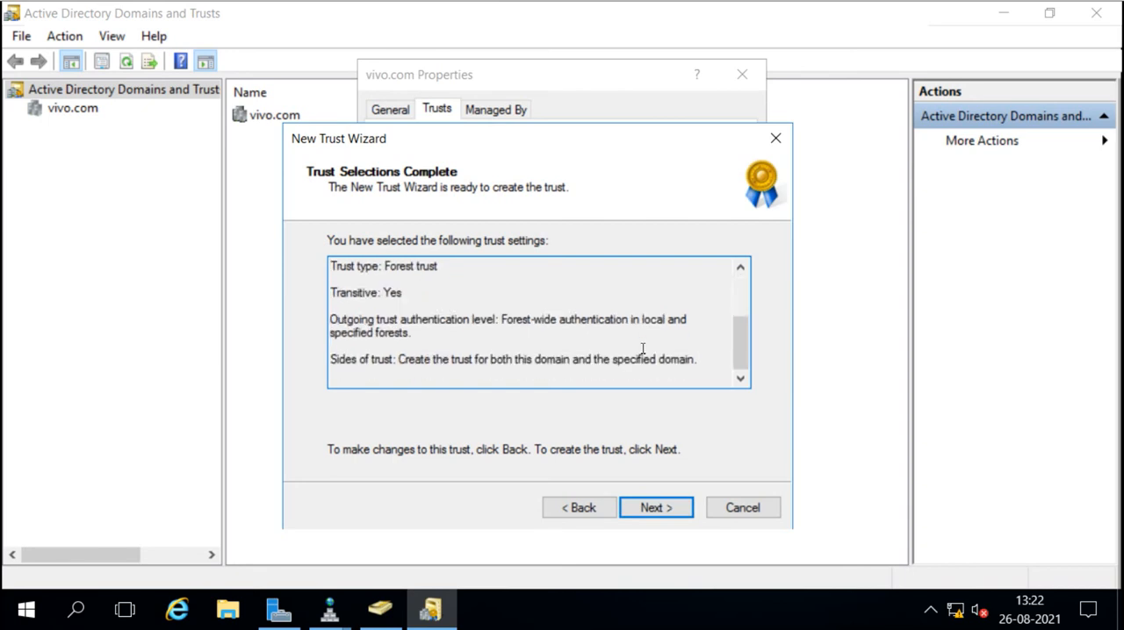
pyautogui.click(653, 508)
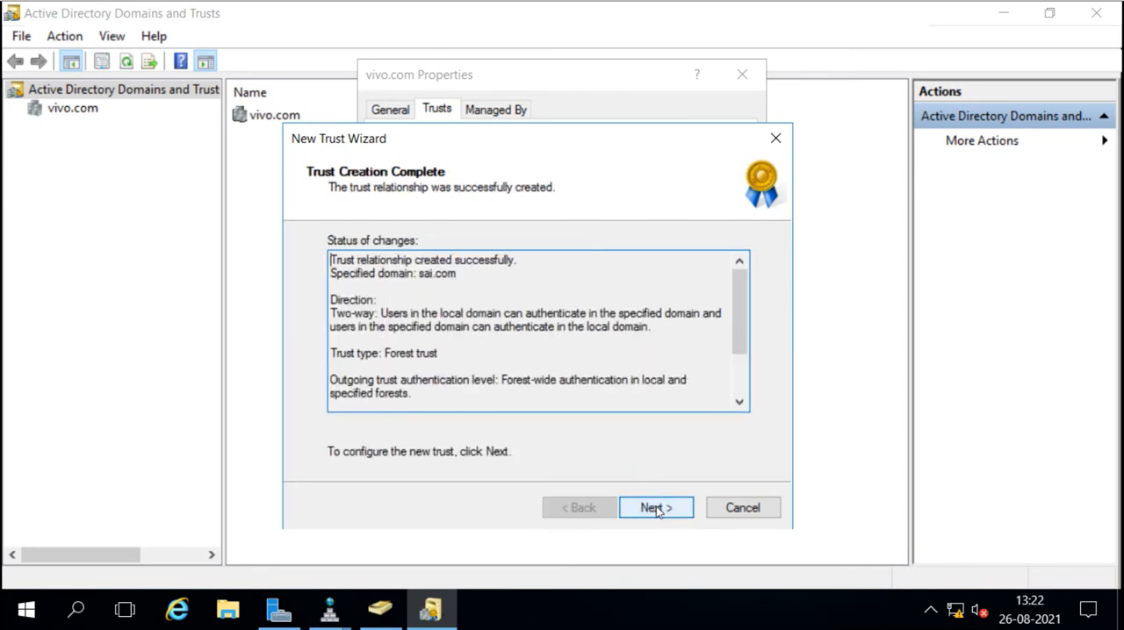
# Choose to confirm both the outgoing and the incoming trust, and finish the New Trust Wizard.
pyautogui.click(657, 509)
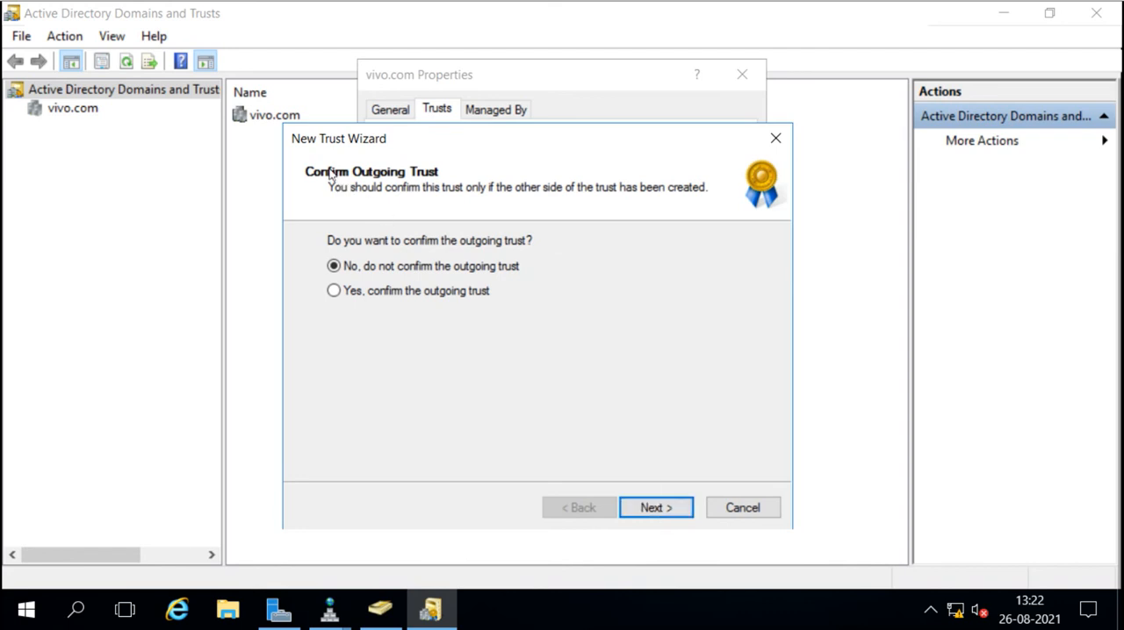
pyautogui.click(334, 290)
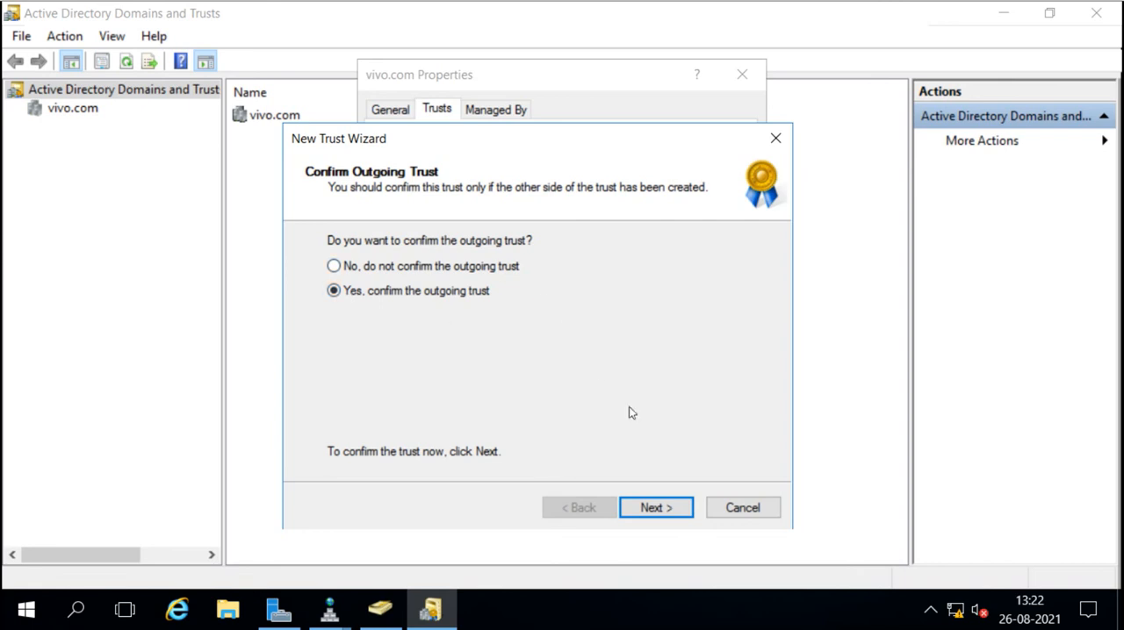
pyautogui.click(655, 508)
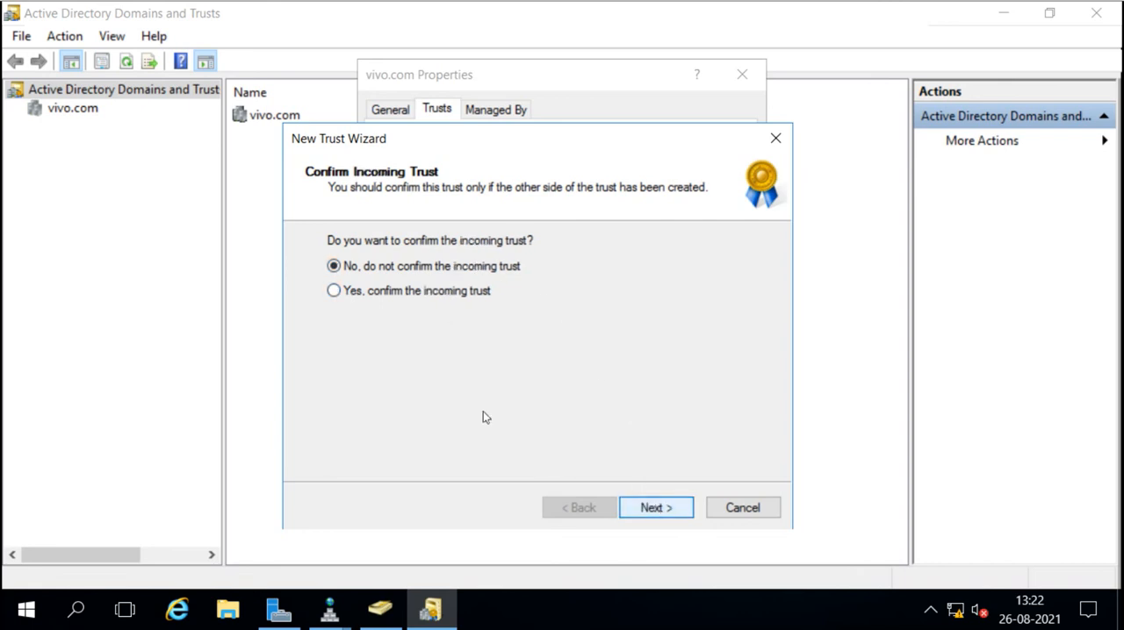
pyautogui.click(334, 293)
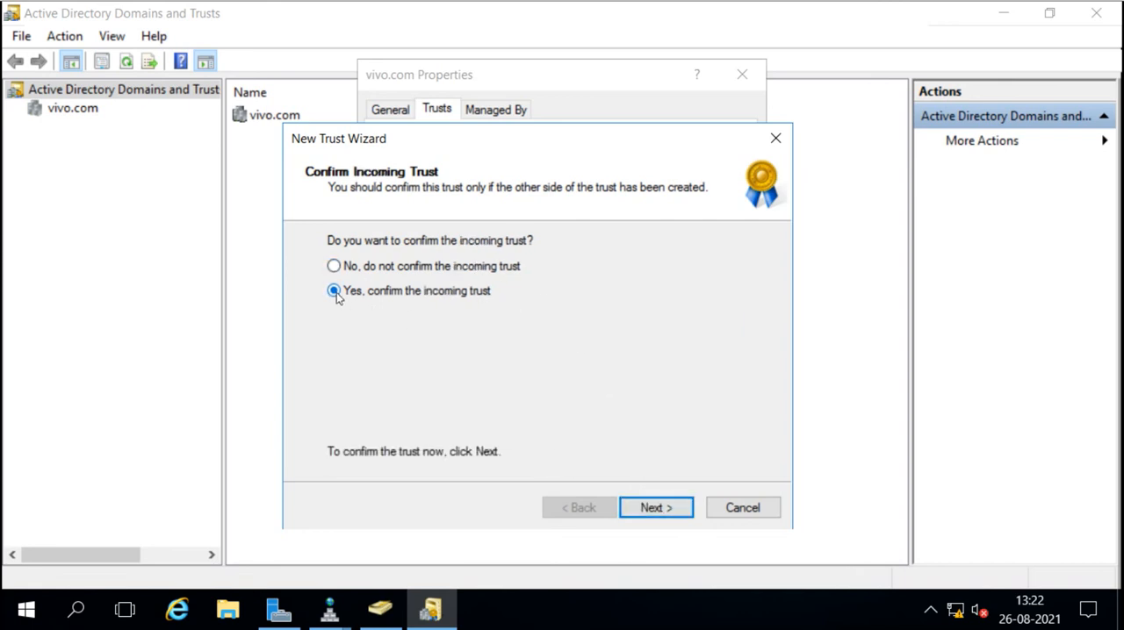
pyautogui.click(667, 511)
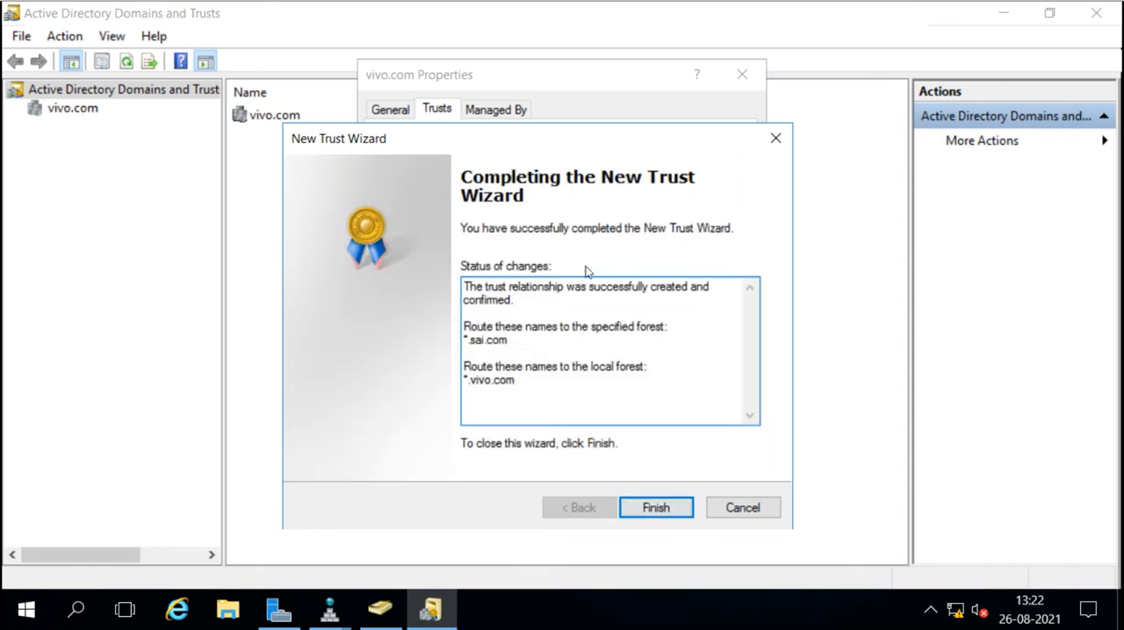
pyautogui.click(657, 507)
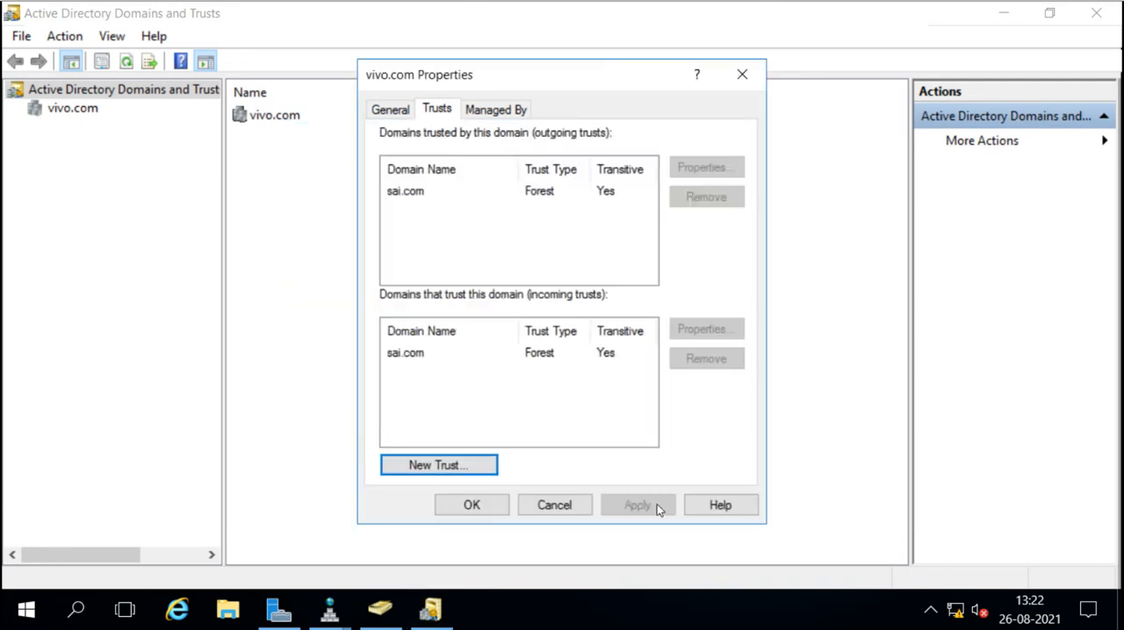
# Examine the sai.com entries in vivo.com's outgoing and incoming trusts, checking their trust type and transitivity.
pyautogui.click(413, 355)
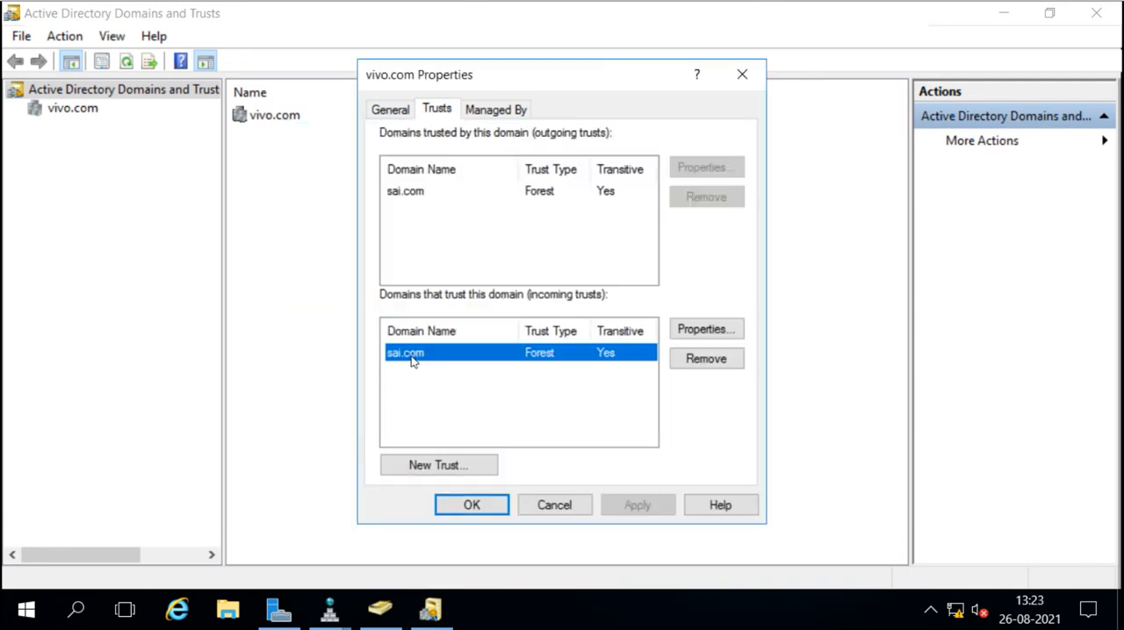
pyautogui.click(418, 195)
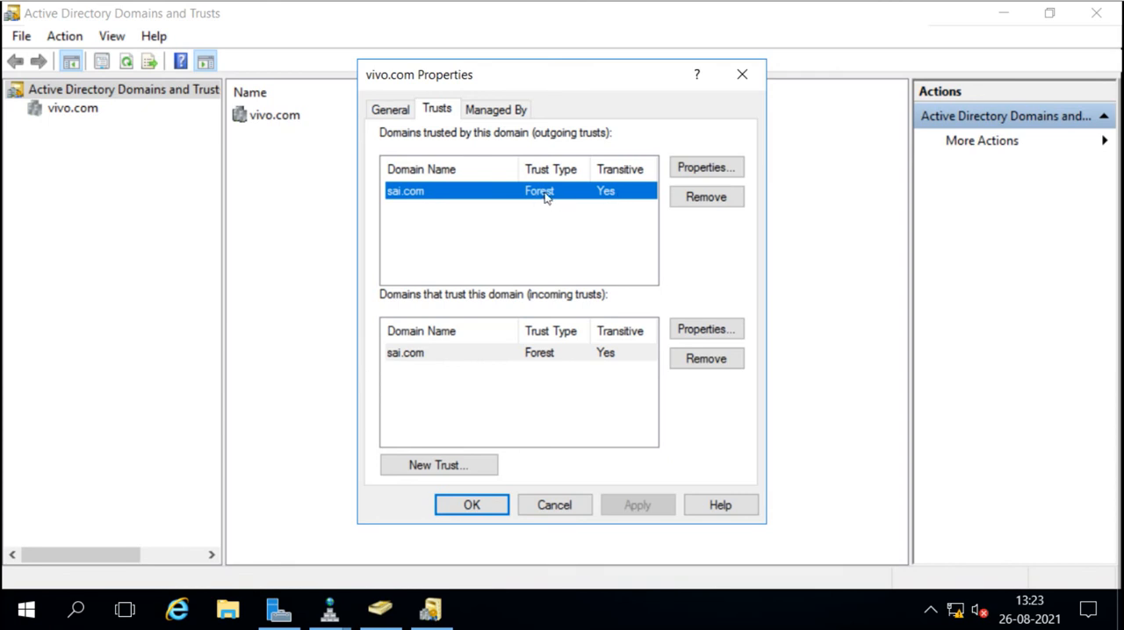
pyautogui.click(613, 352)
pyautogui.click(494, 201)
pyautogui.click(517, 353)
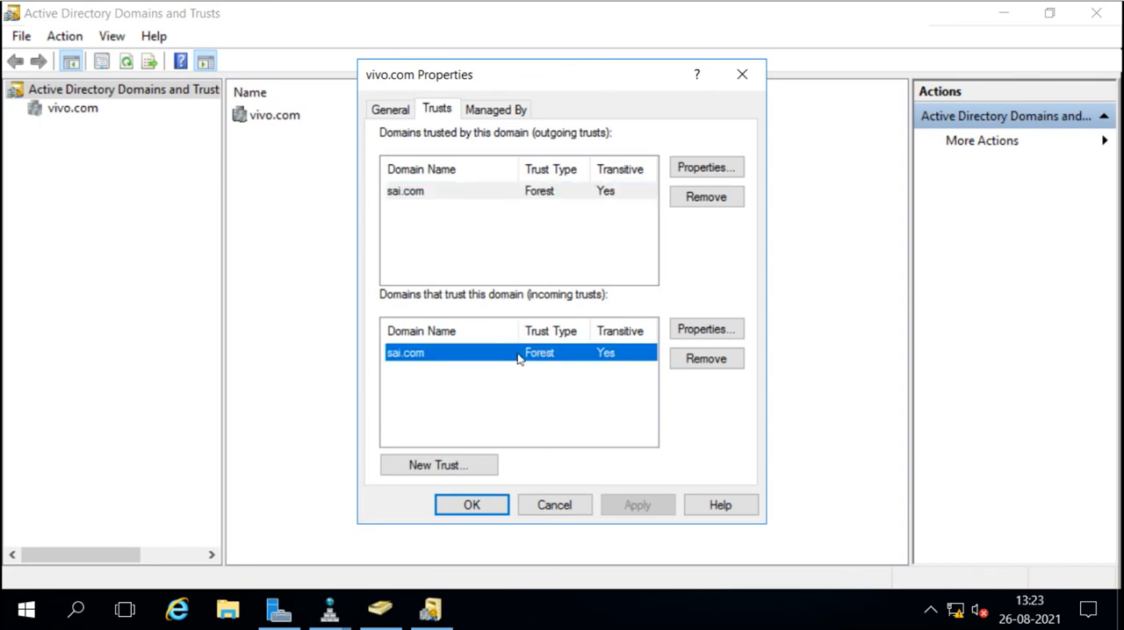
# Validate the sai.com forest trust from its incoming-trust properties, choosing not to validate the incoming direction.
pyautogui.click(680, 168)
pyautogui.click(704, 328)
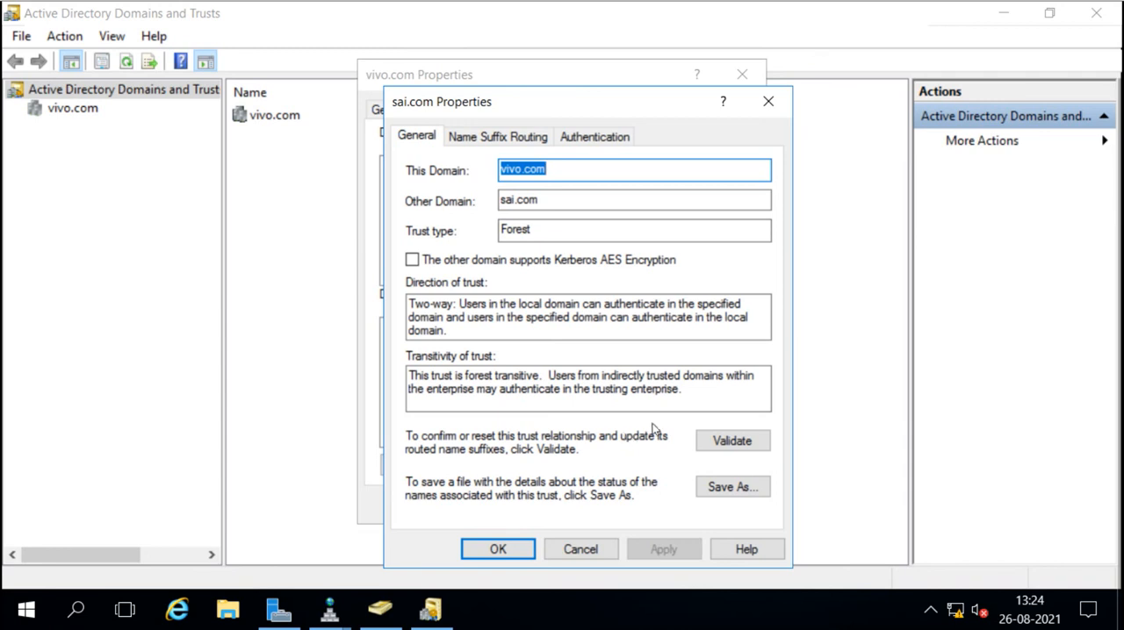
pyautogui.click(723, 442)
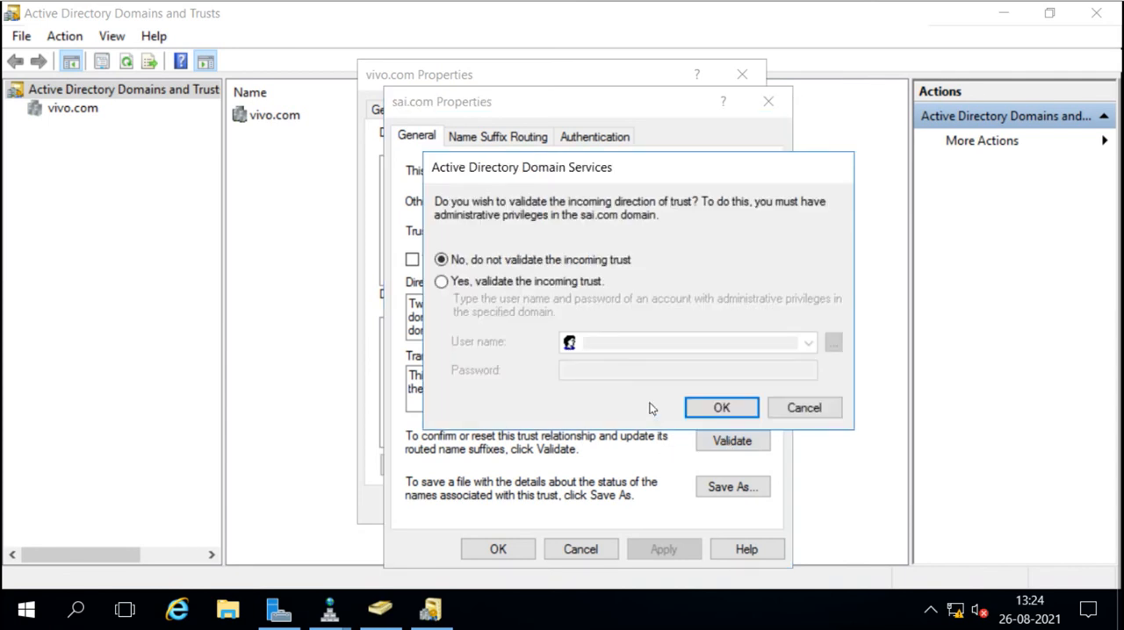
pyautogui.click(715, 414)
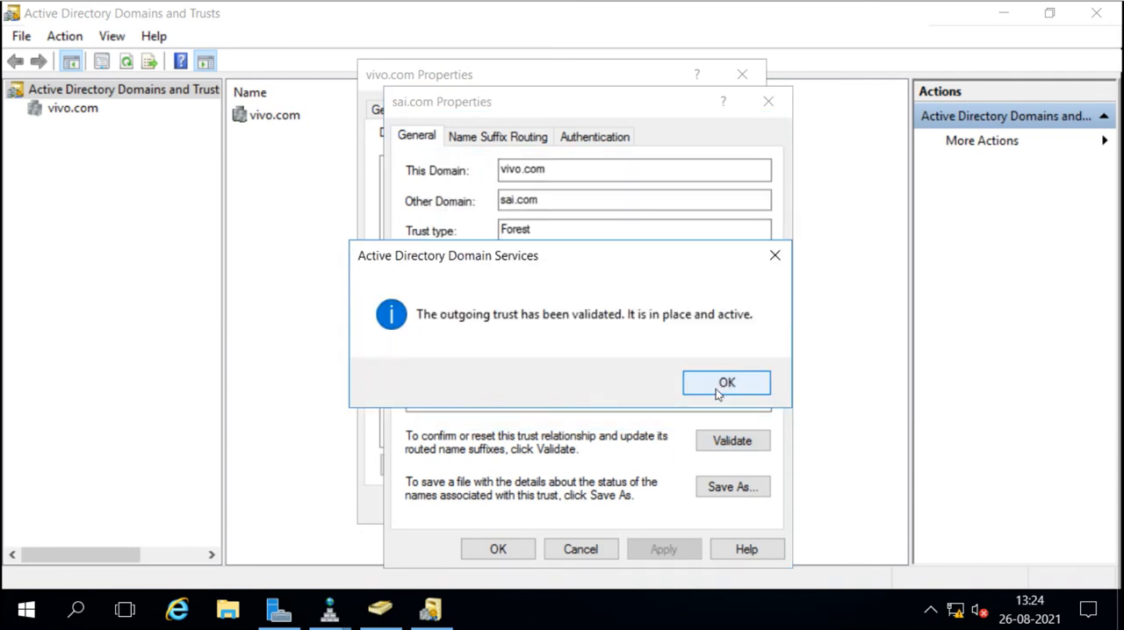
pyautogui.click(720, 394)
pyautogui.click(645, 420)
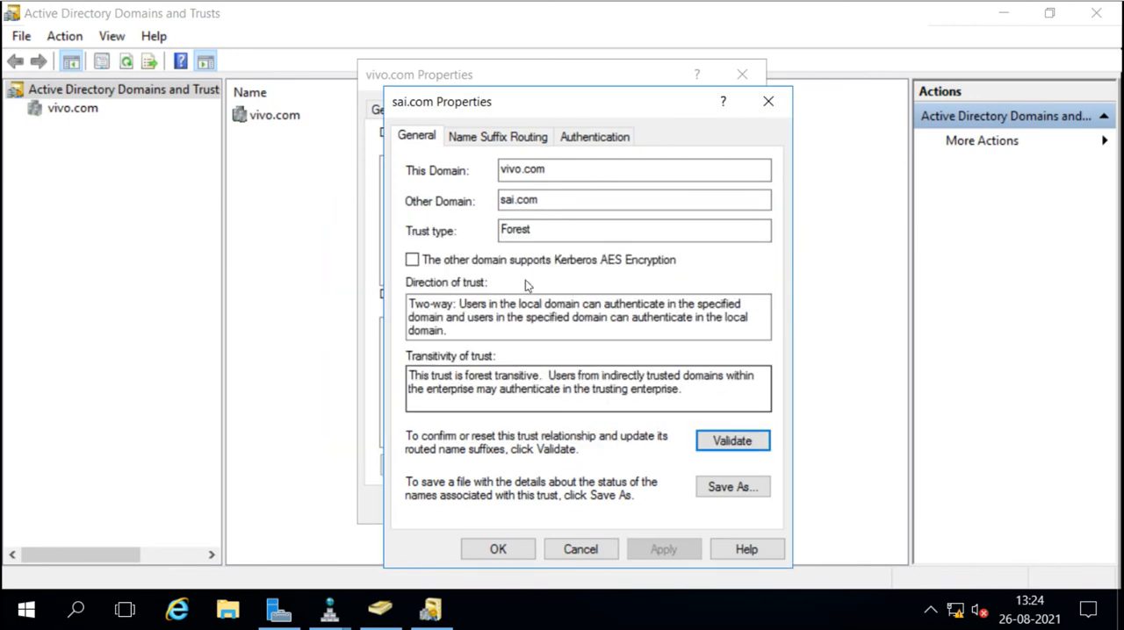
# Review the sai.com trust's name suffix routing and authentication scope, and close the trust and vivo.com properties.
pyautogui.click(509, 140)
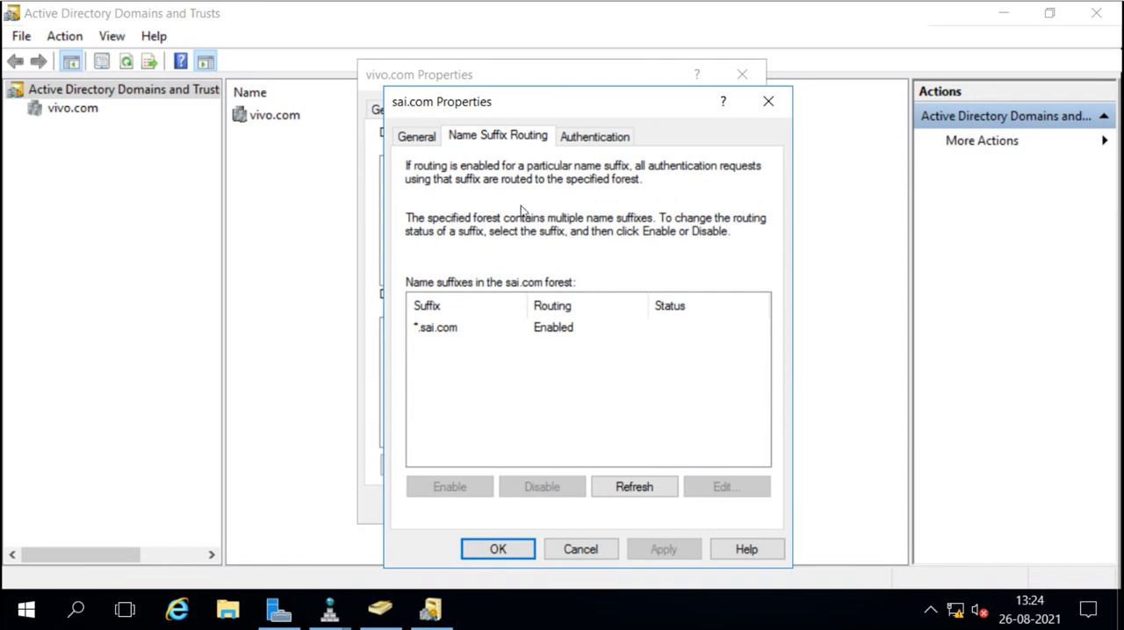
pyautogui.click(438, 330)
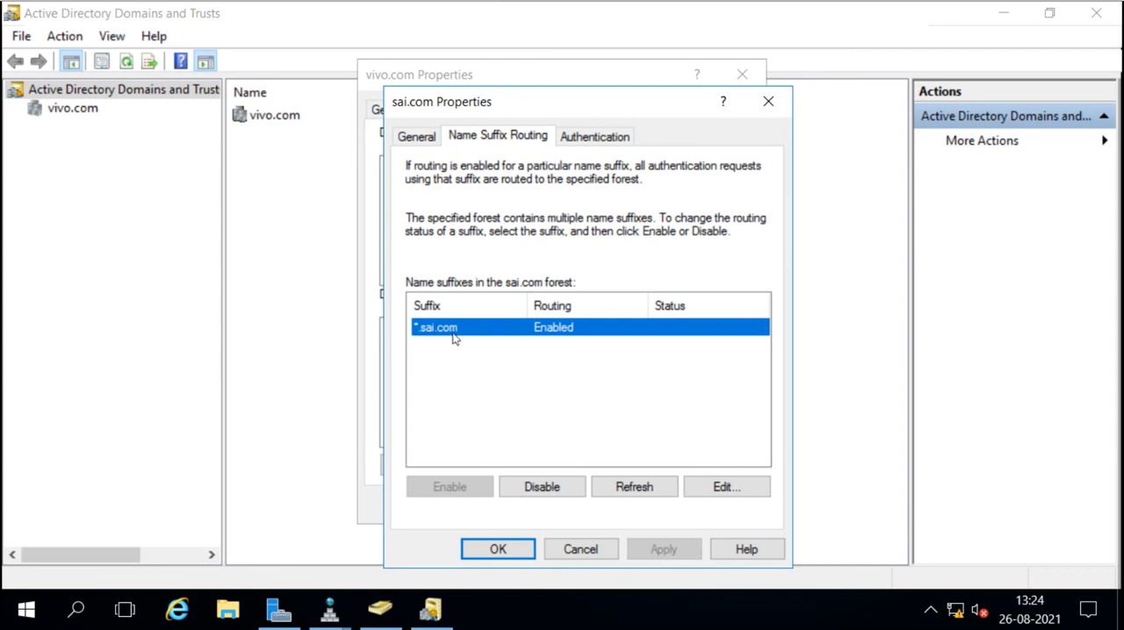
pyautogui.click(599, 138)
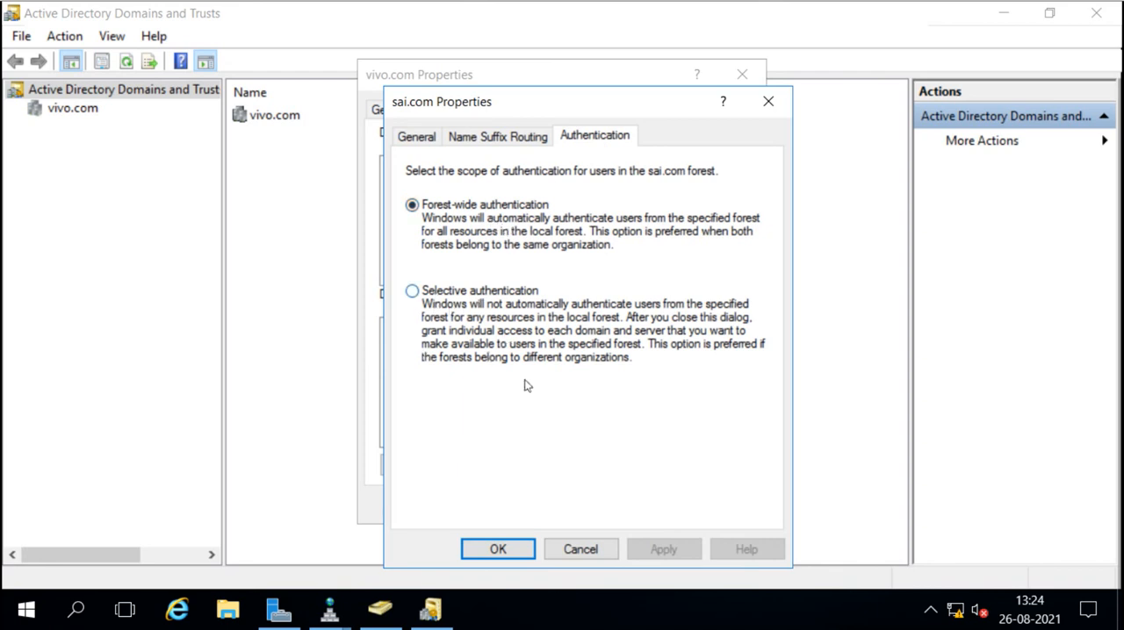
pyautogui.click(498, 552)
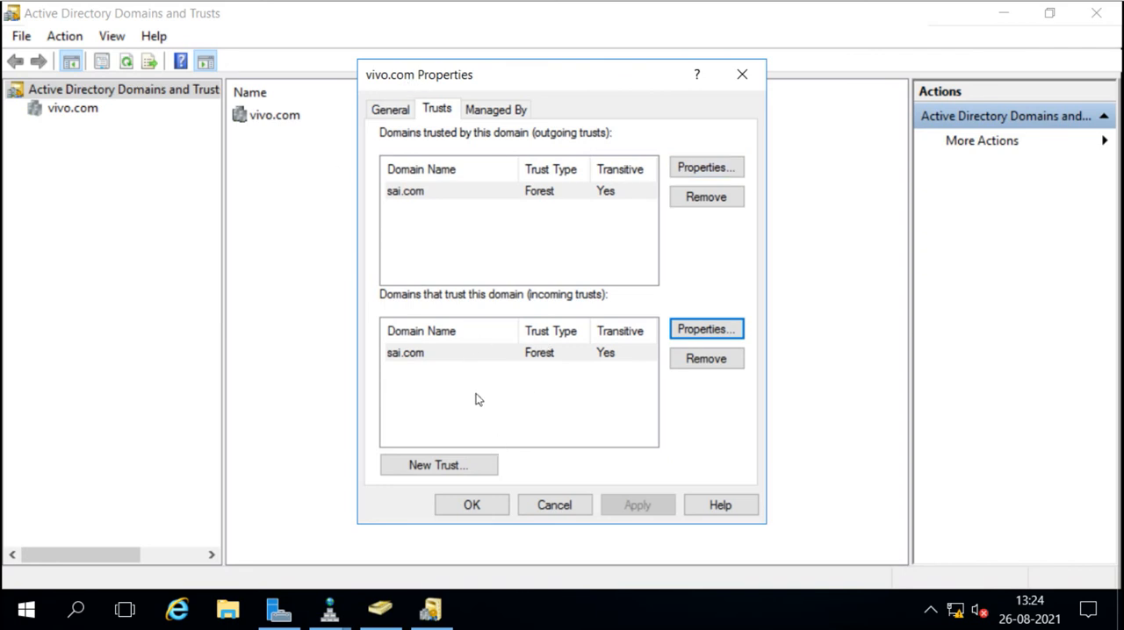
pyautogui.click(472, 505)
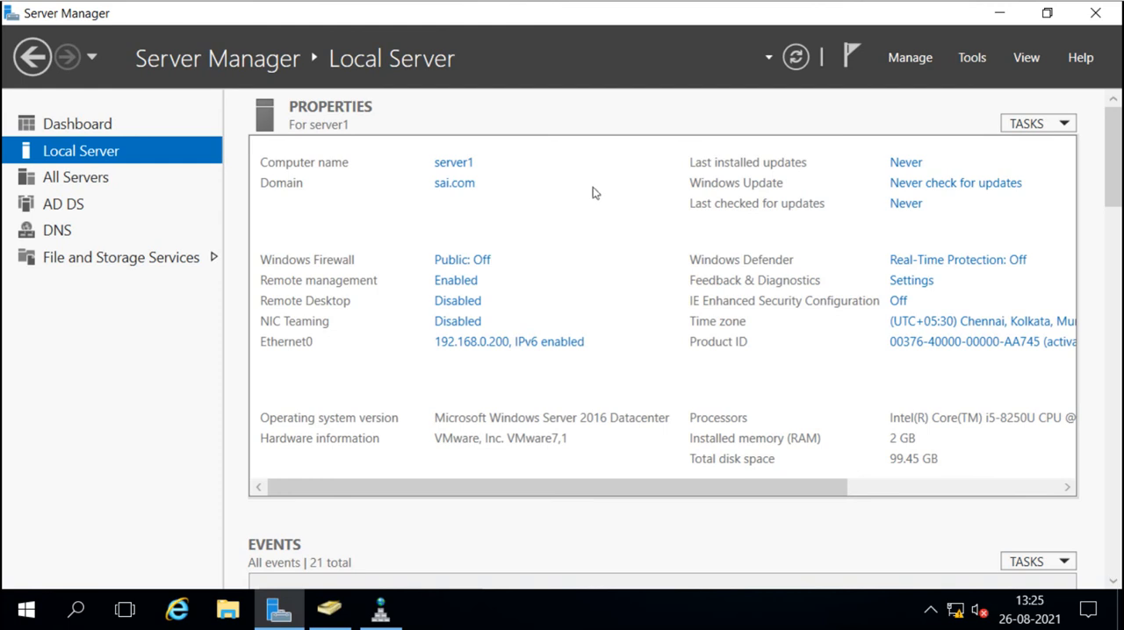
# On server1, open Active Directory Domains and Trusts and show the trusts of the sai.com domain.
pyautogui.click(972, 58)
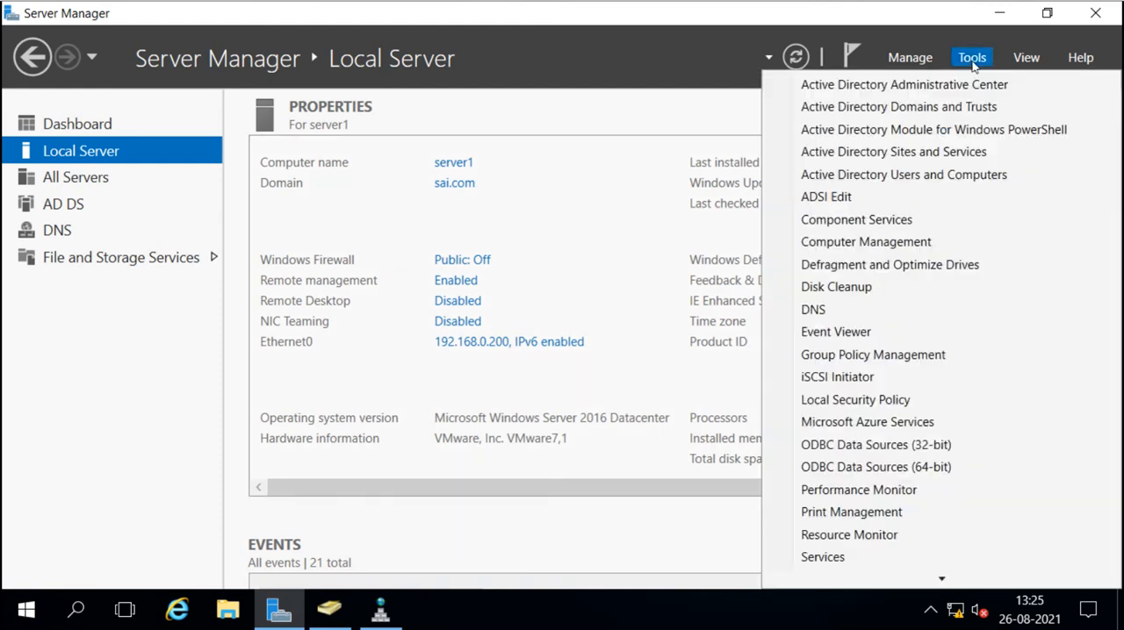
pyautogui.click(937, 113)
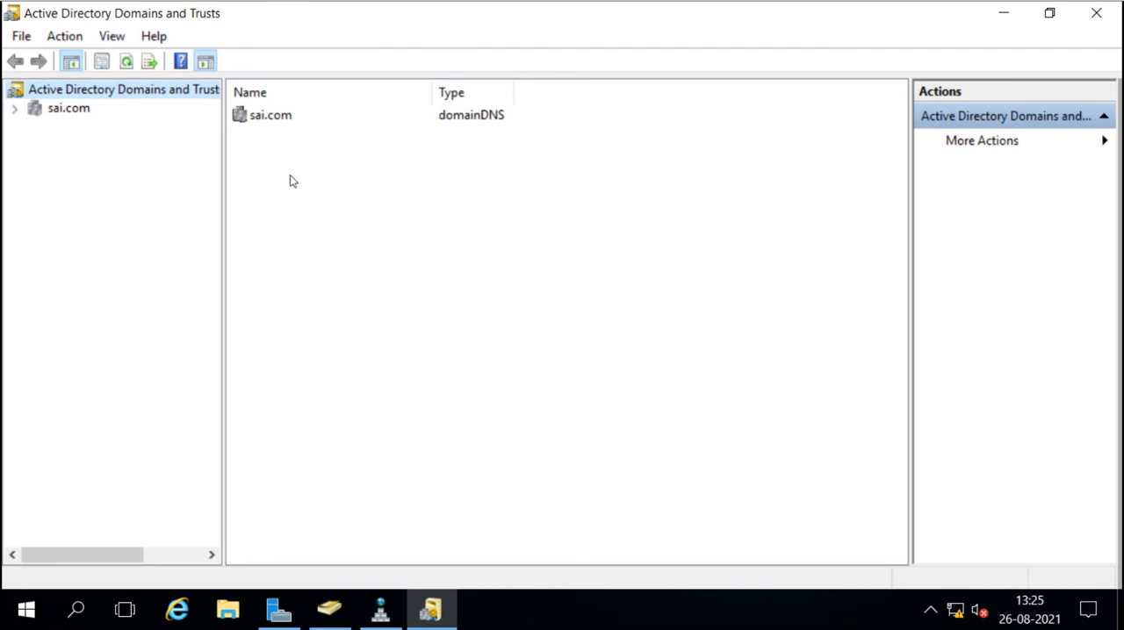
pyautogui.click(33, 118)
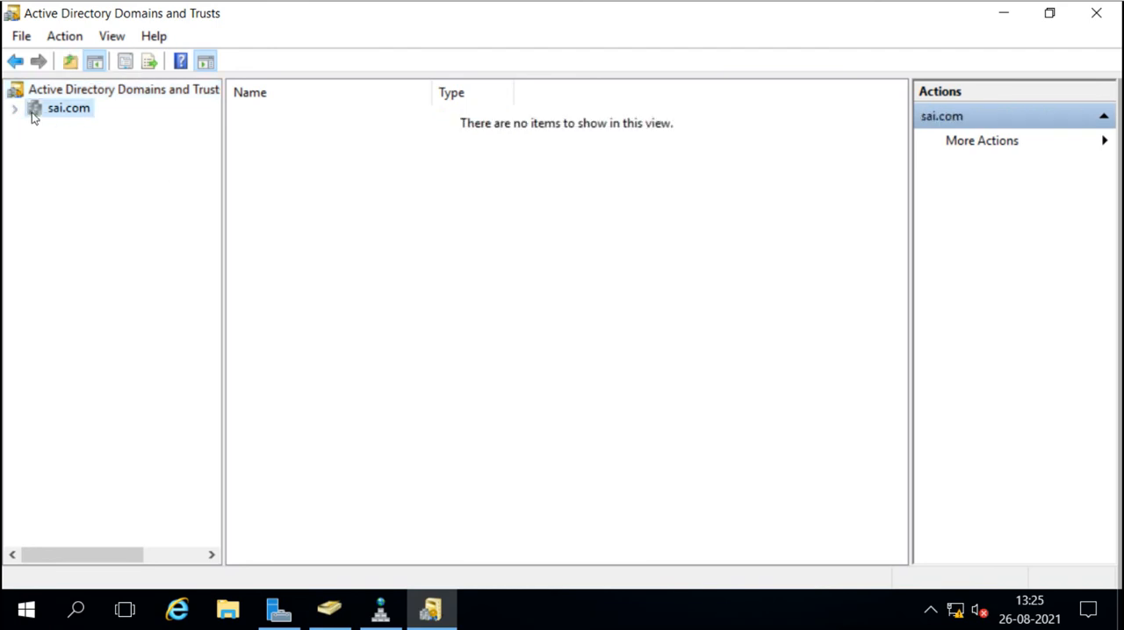
pyautogui.rightClick(32, 119)
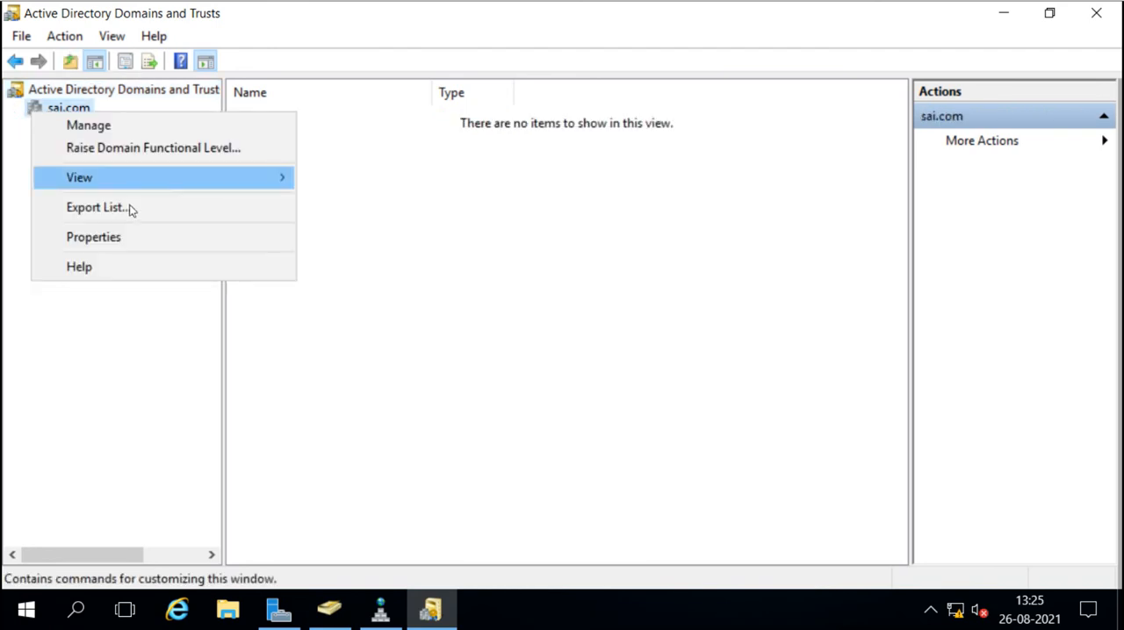
pyautogui.click(138, 234)
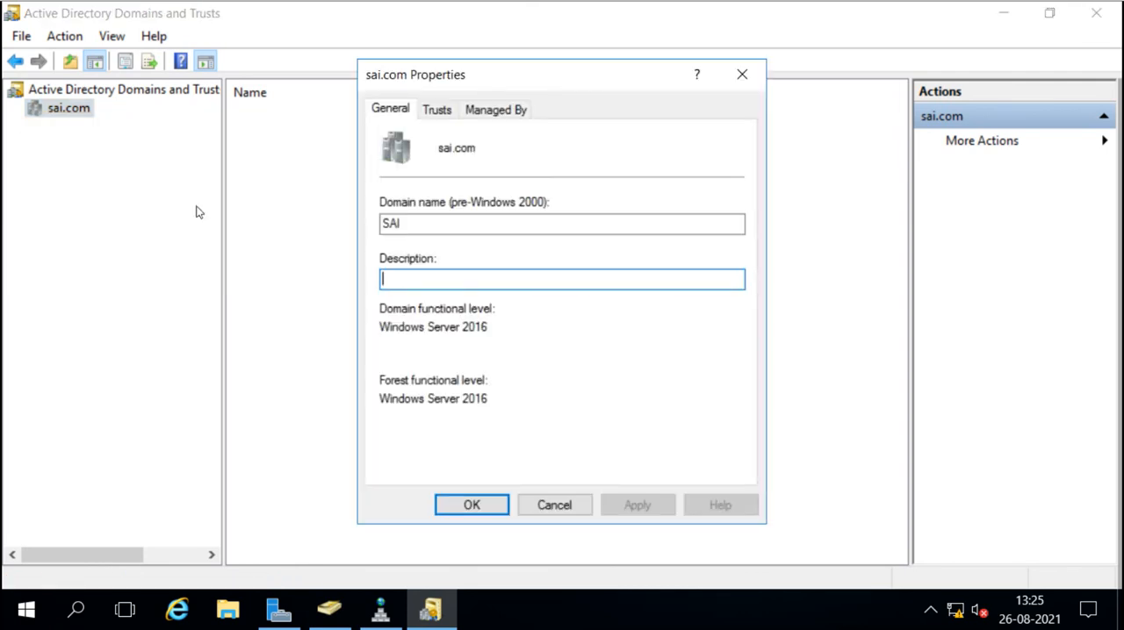
pyautogui.click(438, 110)
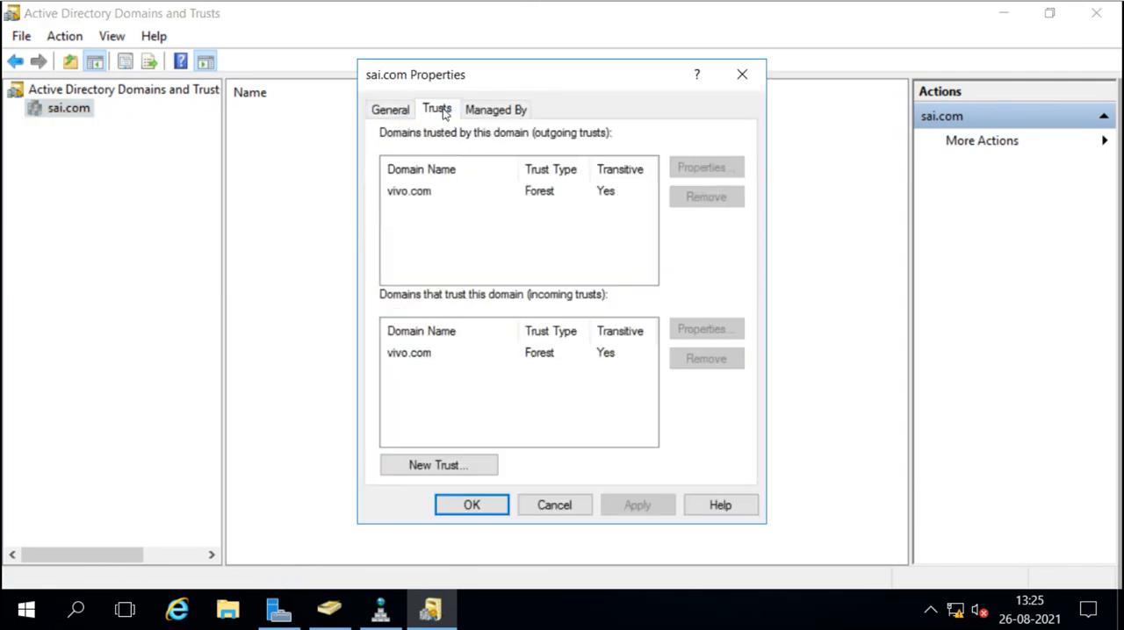
# Check the vivo.com entries in sai.com's outgoing and incoming trusts, close the properties and minimize the console.
pyautogui.click(421, 194)
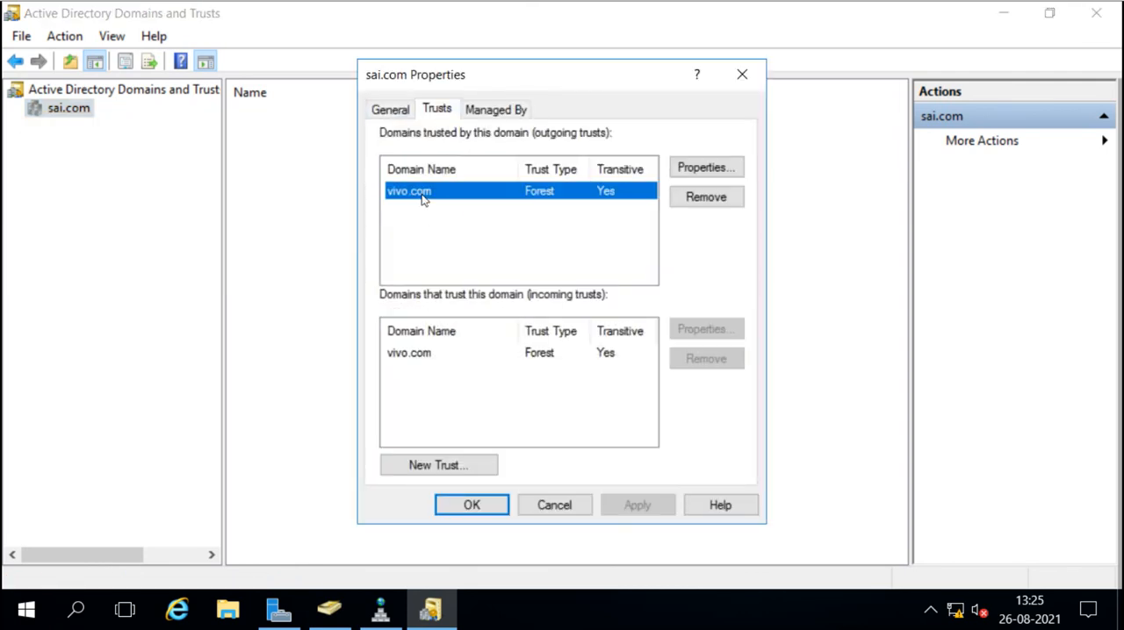
pyautogui.click(414, 353)
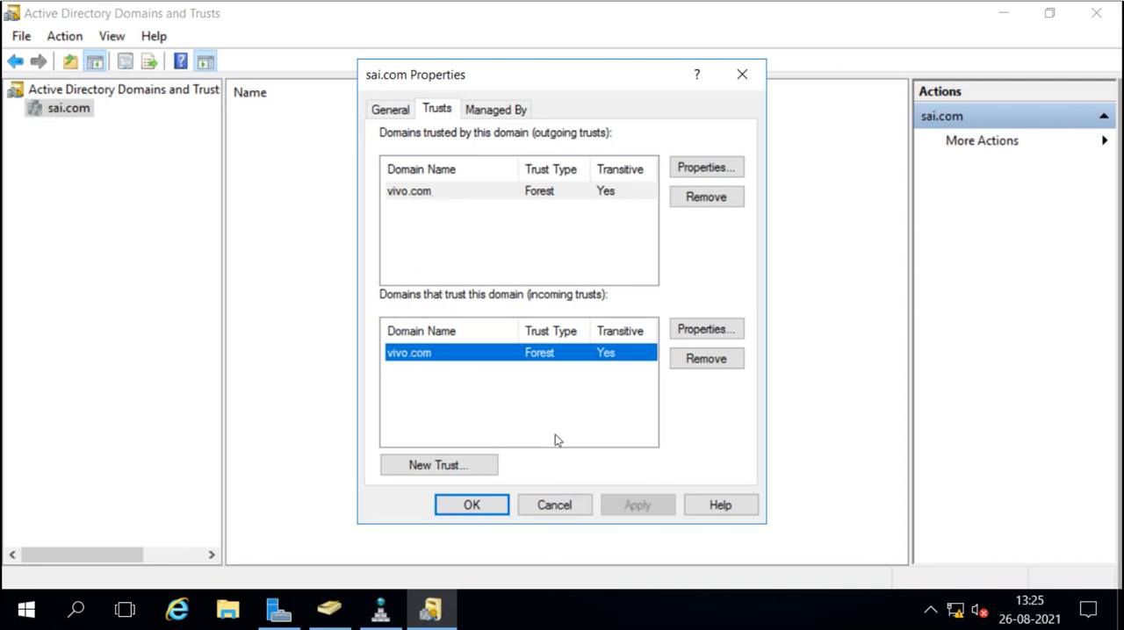
pyautogui.click(492, 513)
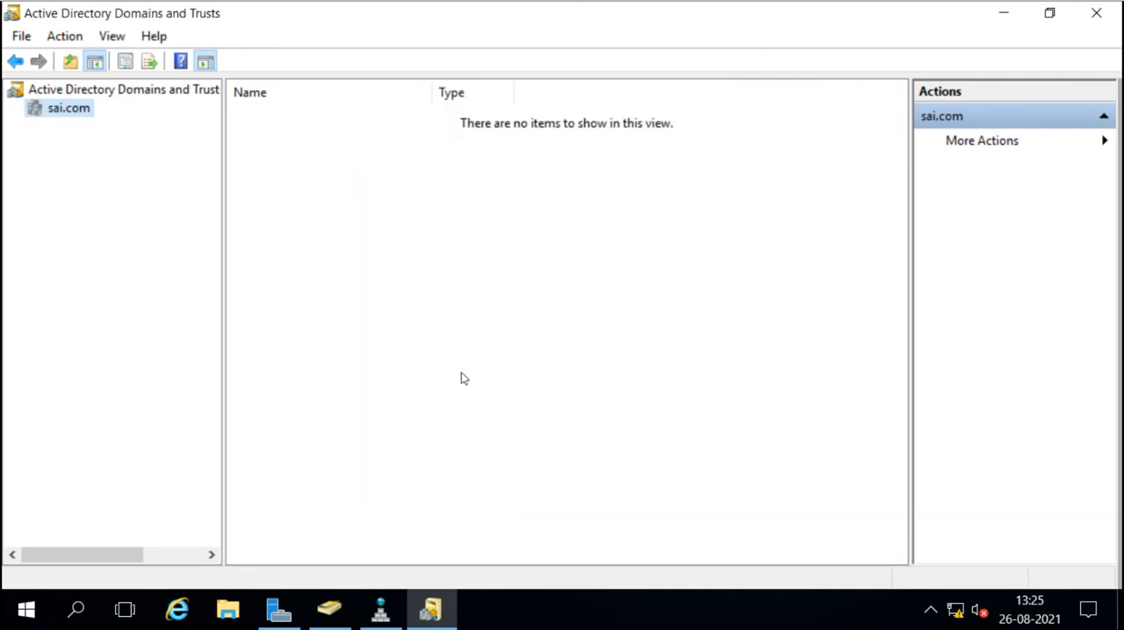
pyautogui.click(996, 16)
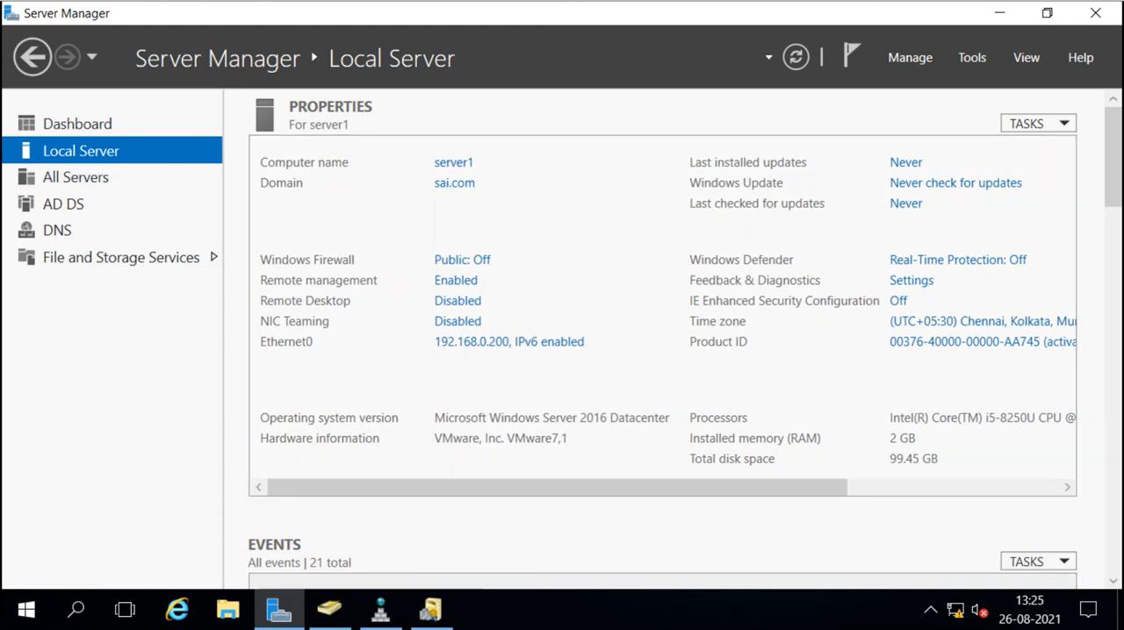
# Switch to the client computer joined to sai.com and choose to sign in as Other user.
pyautogui.hotkey('ctrl', 'alt', 'Right')
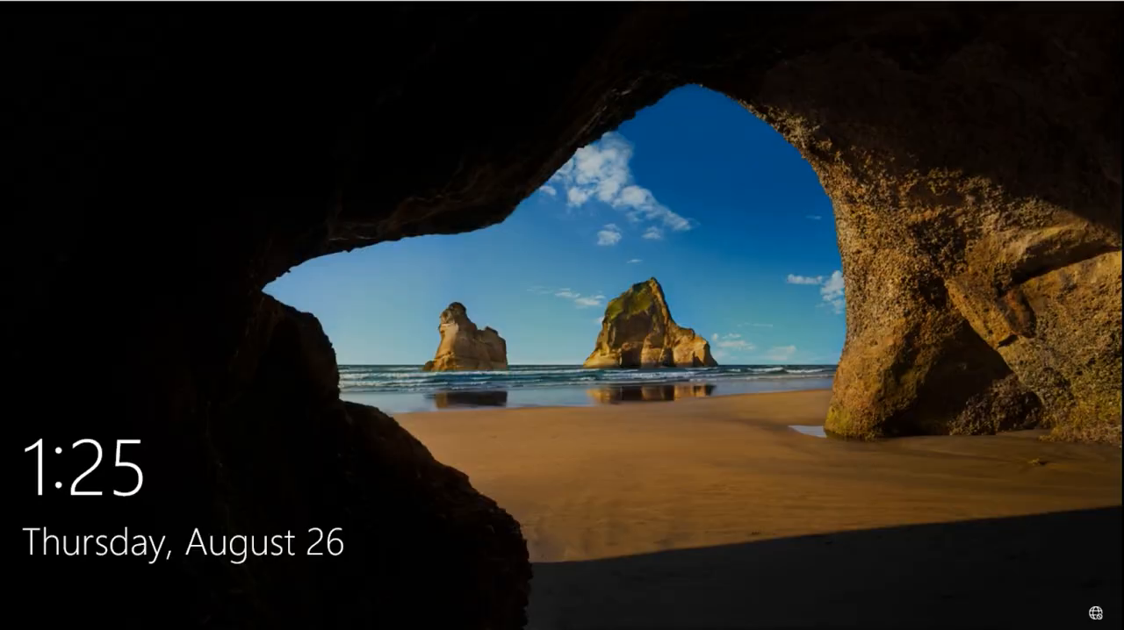
pyautogui.click(591, 411)
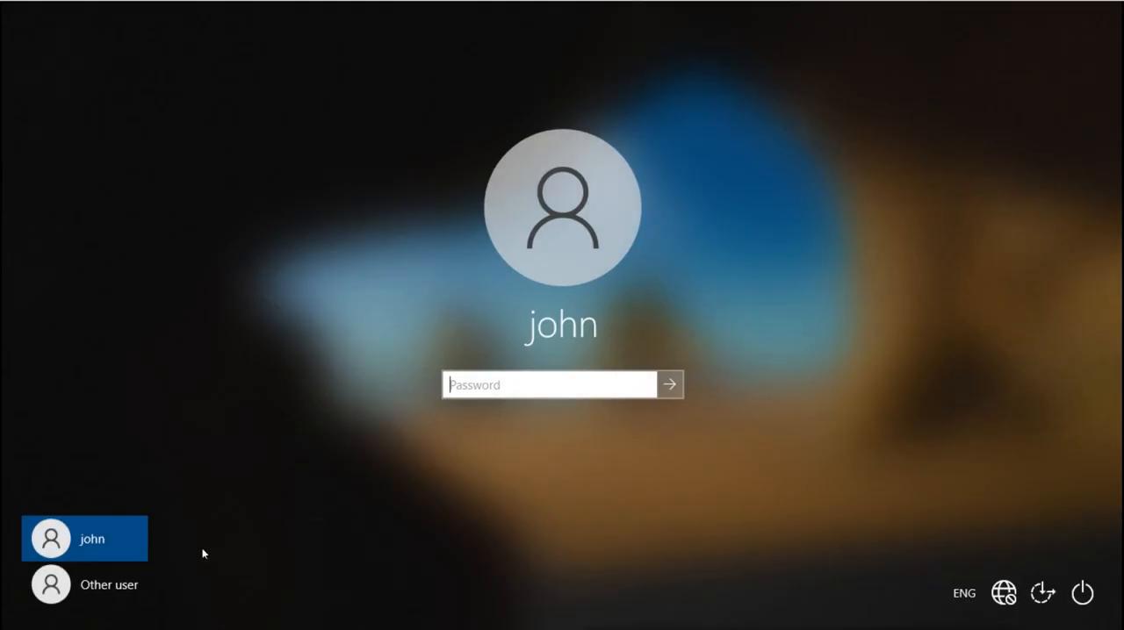
pyautogui.click(100, 584)
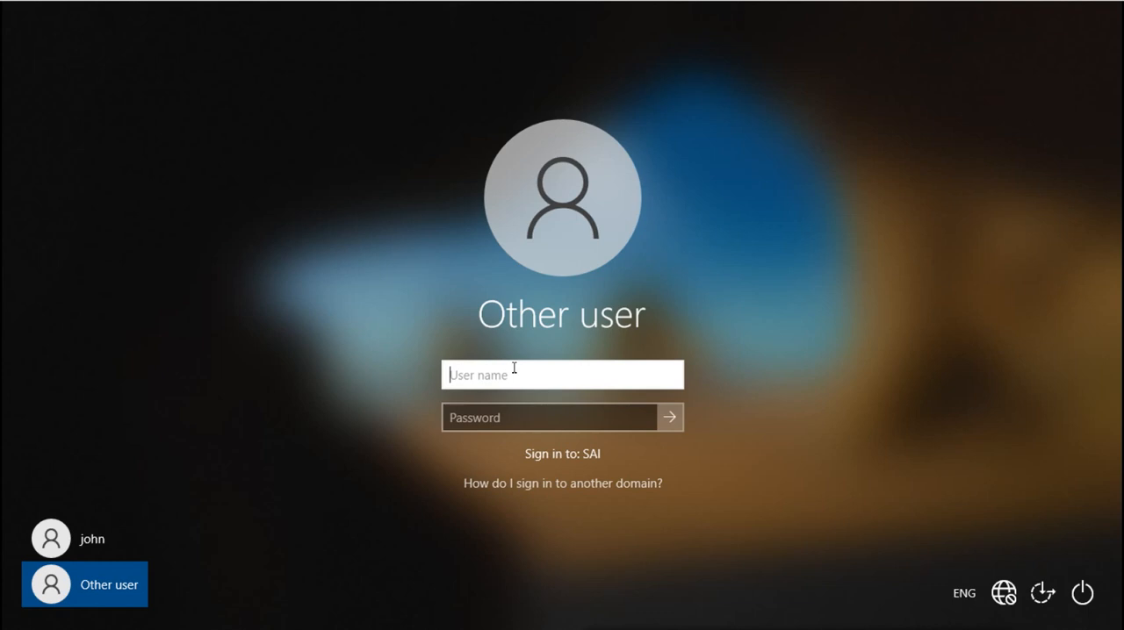
# Sign in to the vivo domain with the domain-prefixed user name of a vivo account and its account password.
pyautogui.write('vivo\\k')
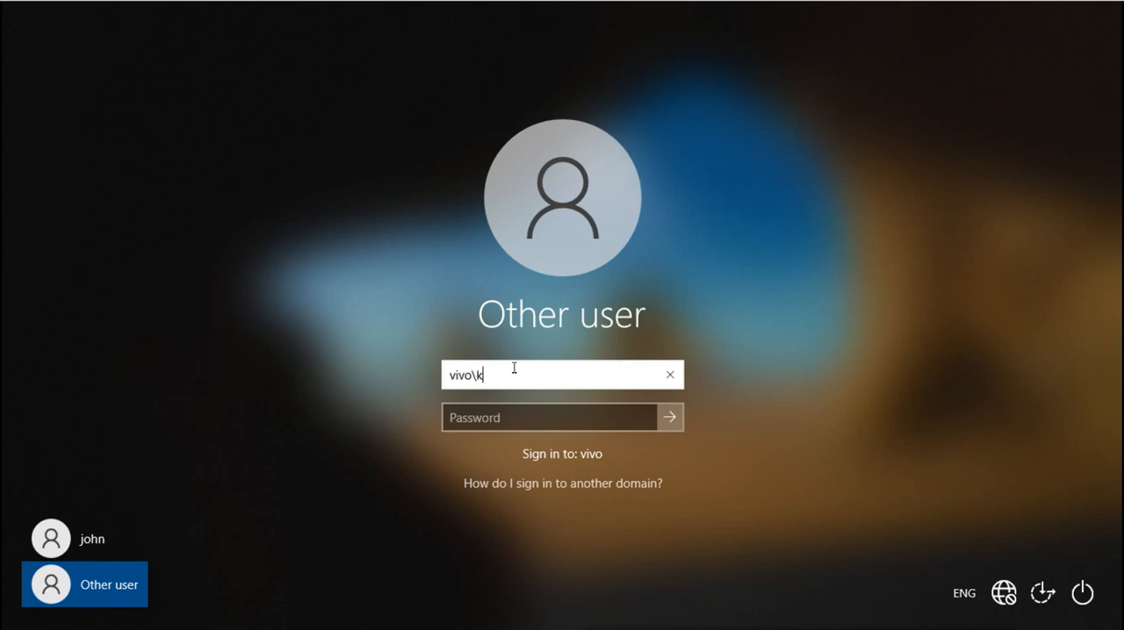
pyautogui.write('ohli')
pyautogui.press('Tab')
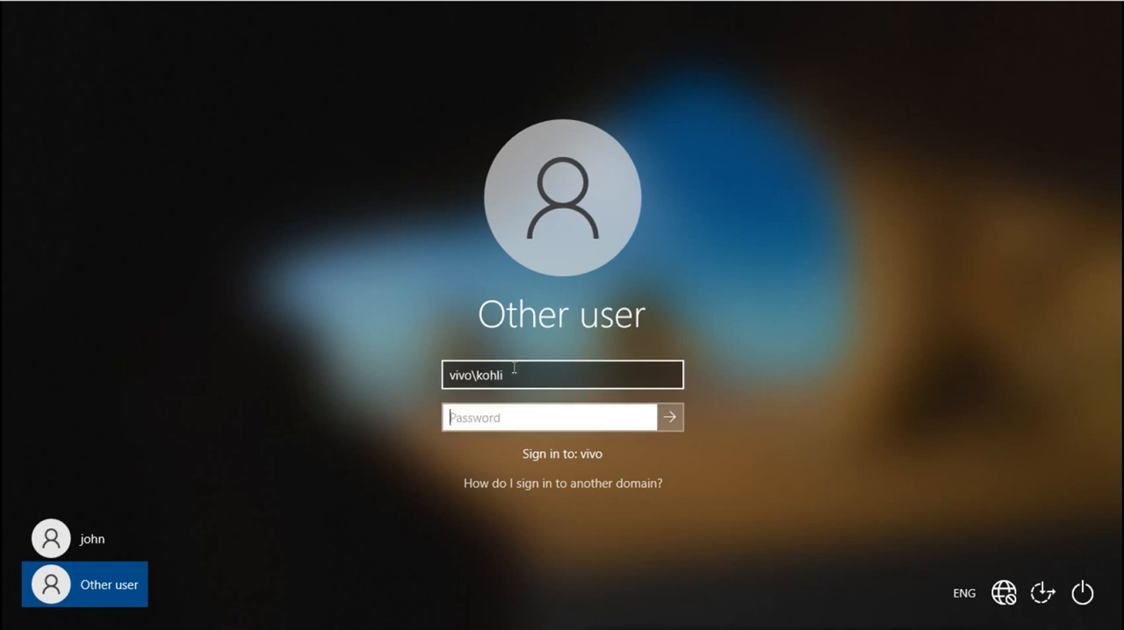
pyautogui.write('•••••••')
pyautogui.press('Return')
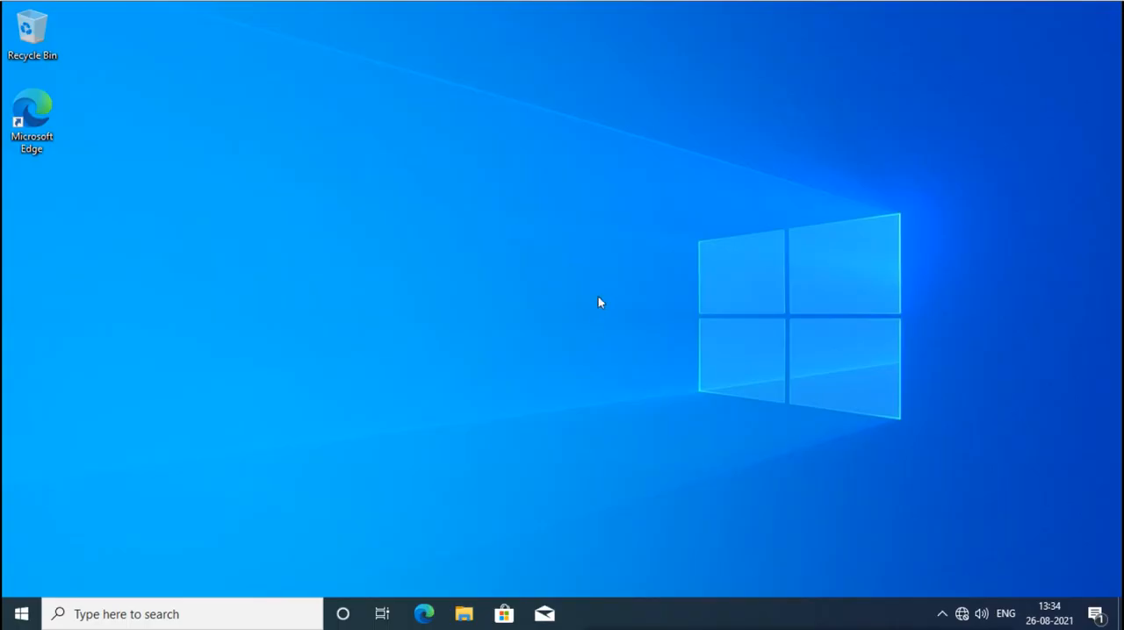
# Check which account is signed in on the client through the Start menu's account entry.
pyautogui.click(22, 612)
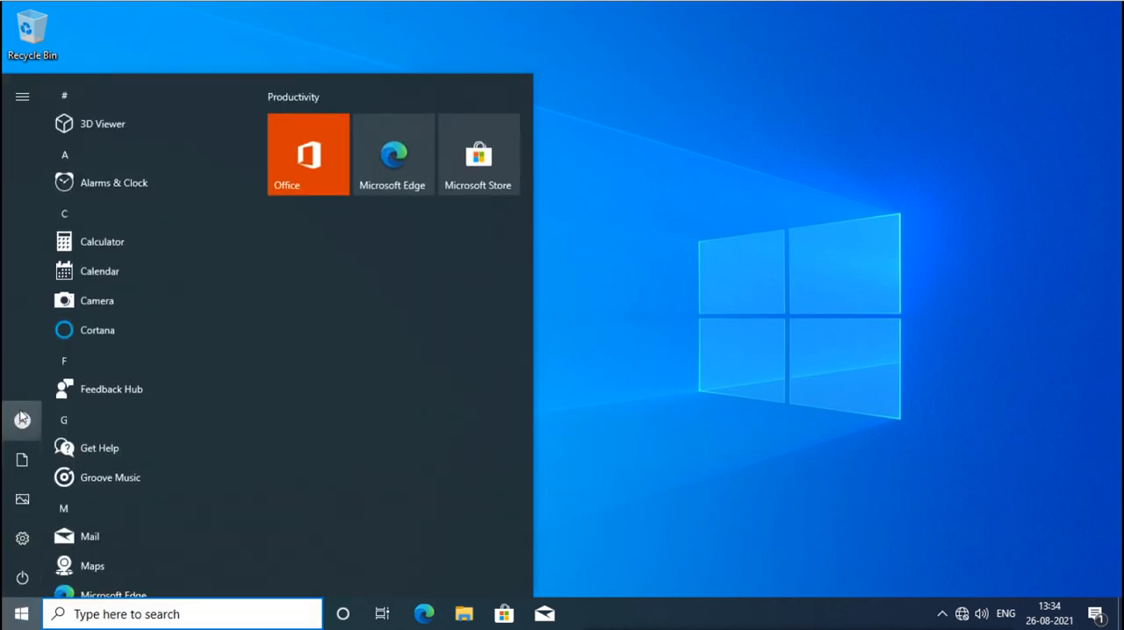
pyautogui.moveTo(22, 421)
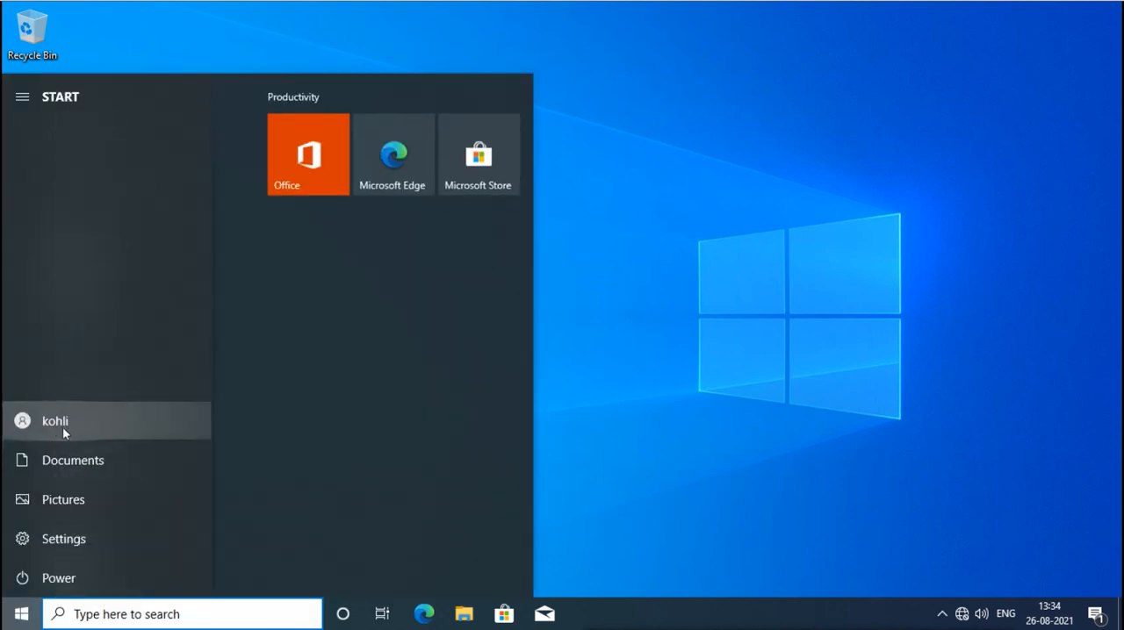
pyautogui.click(714, 380)
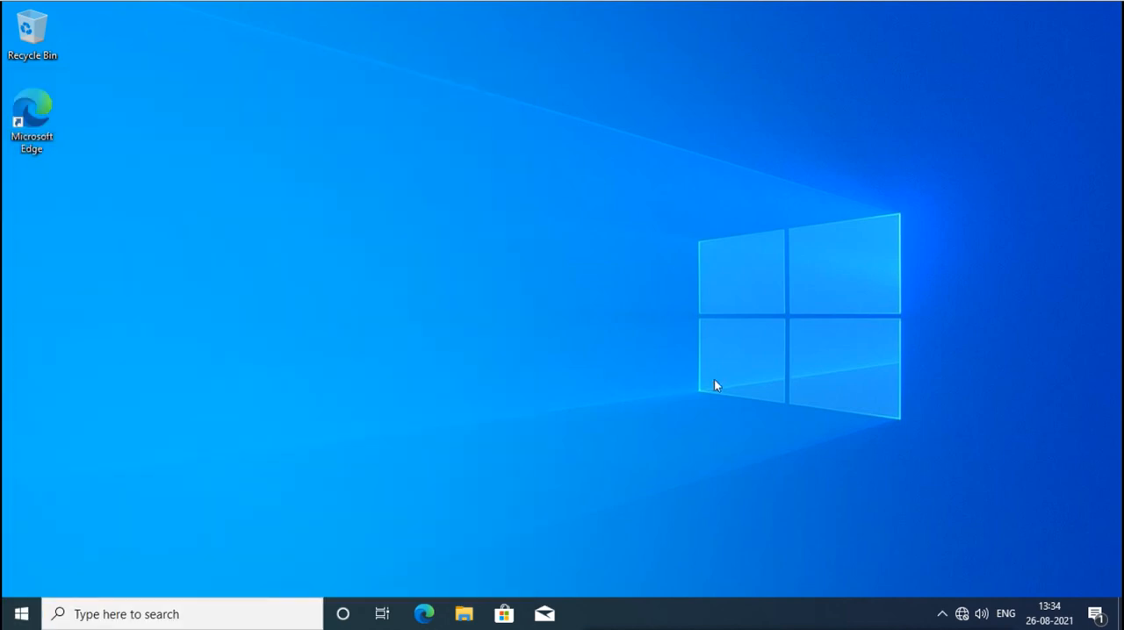